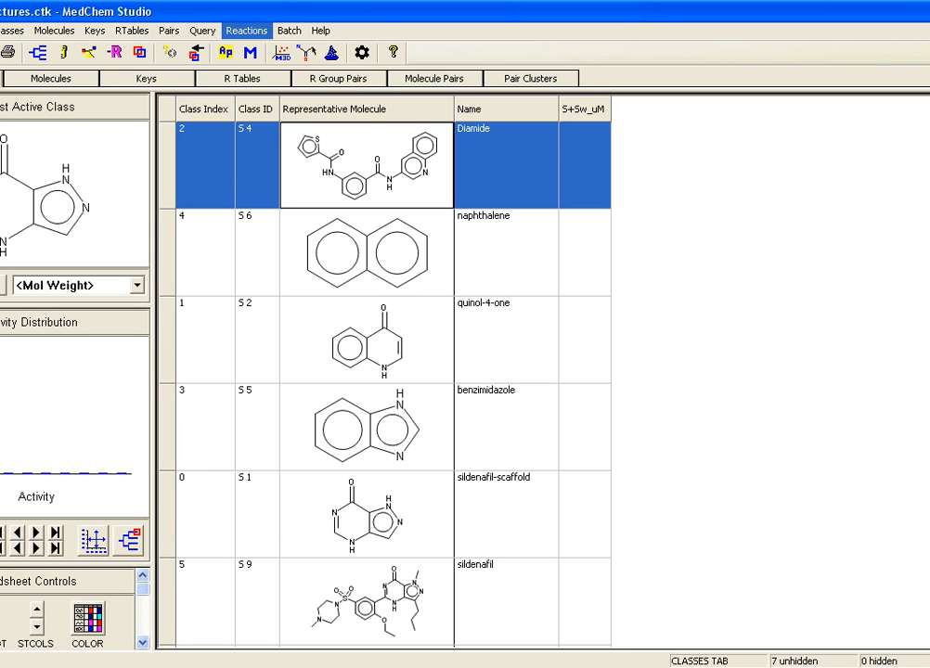
# Step: Start a Combinatorial Transform on the Diamide class and load reverse-amide.crf from the Comb-Transforms folder as the reaction transforms file
pyautogui.click(247, 31)
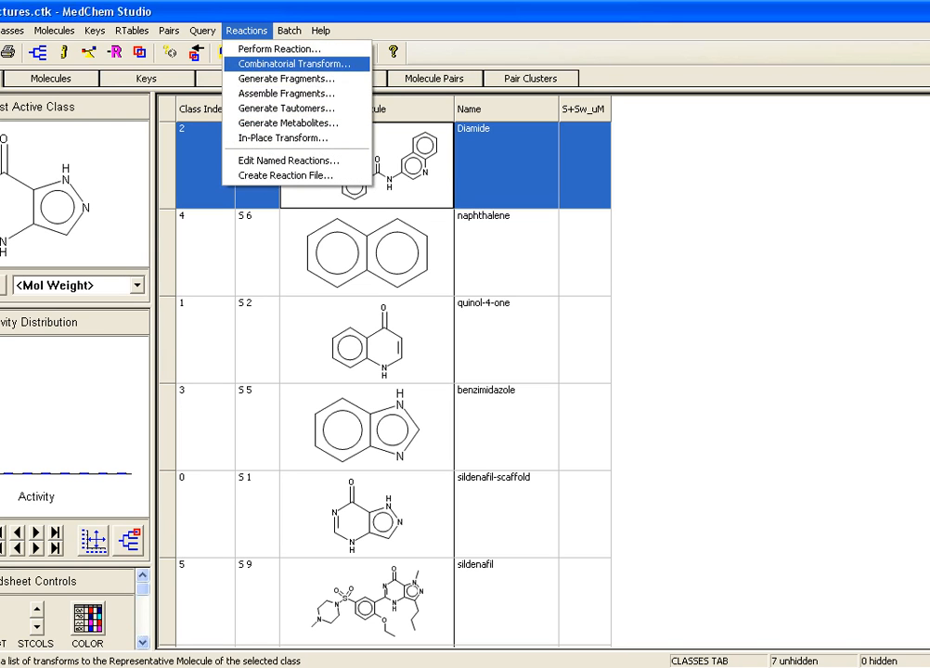
pyautogui.click(294, 63)
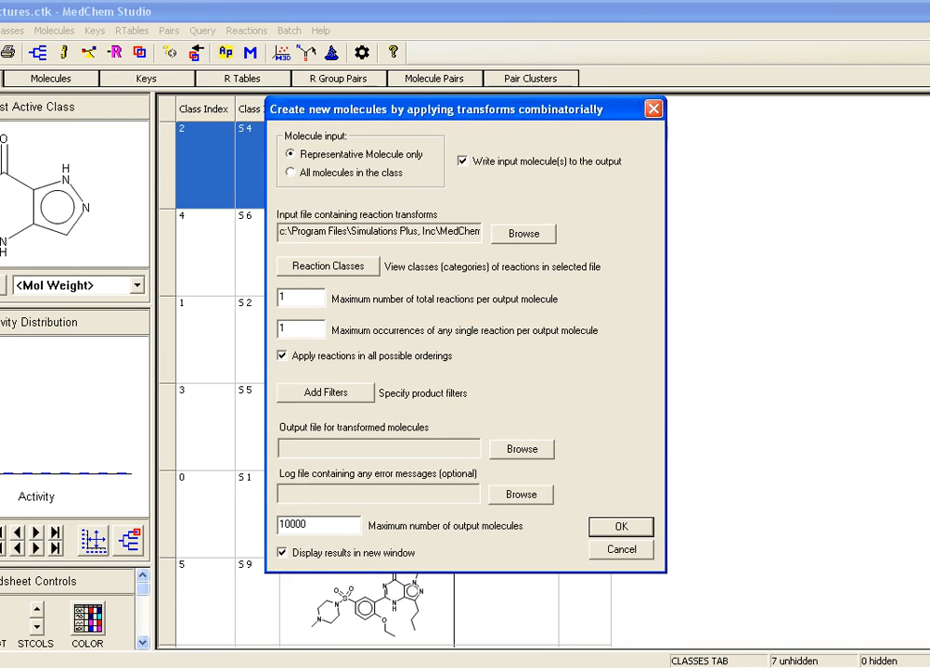
pyautogui.moveTo(436, 110); pyautogui.dragTo(475, 177)
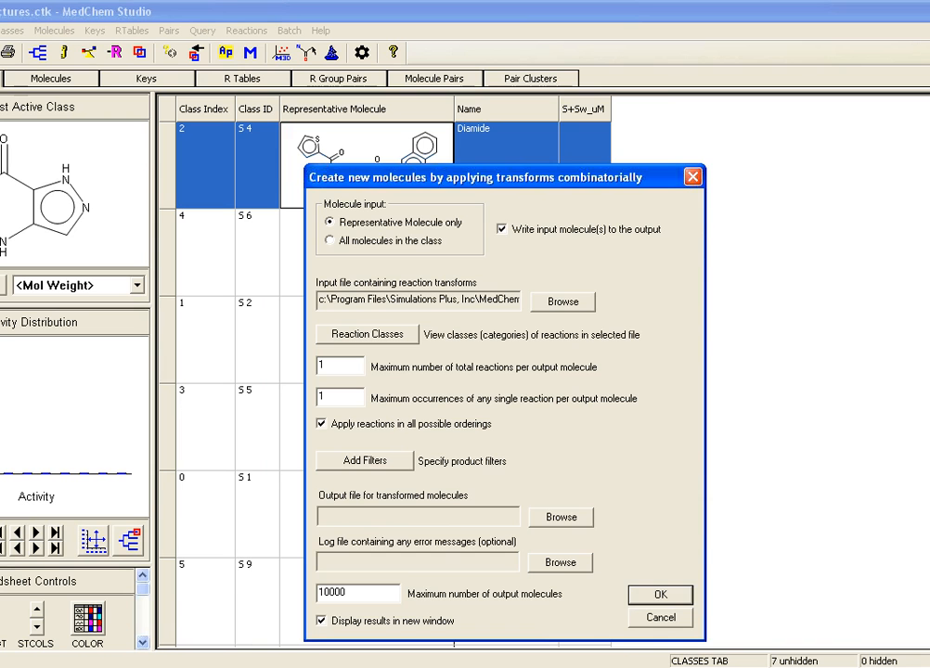
pyautogui.click(563, 302)
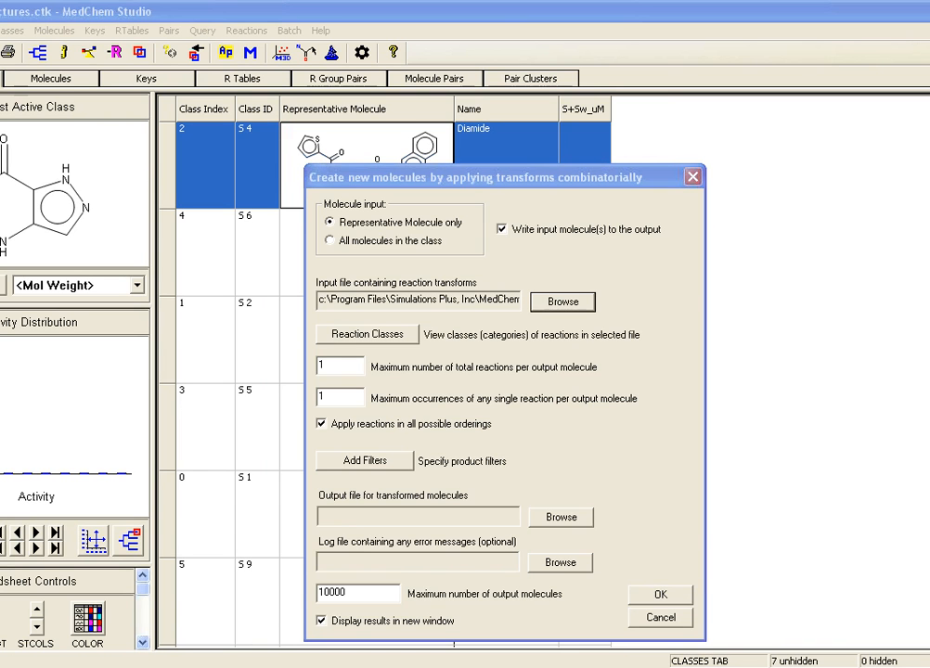
pyautogui.click(306, 359)
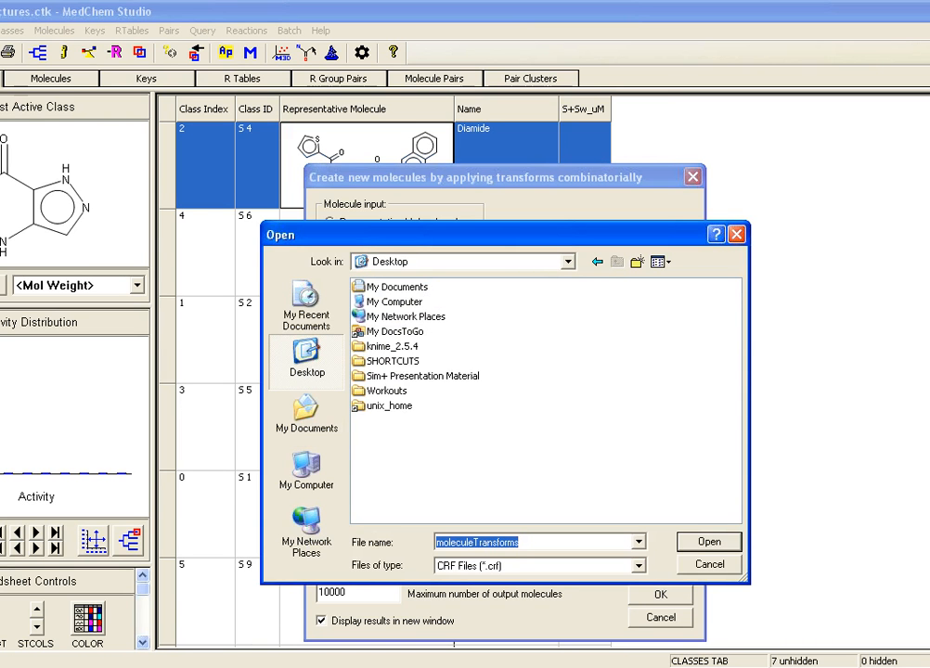
pyautogui.doubleClick(393, 361)
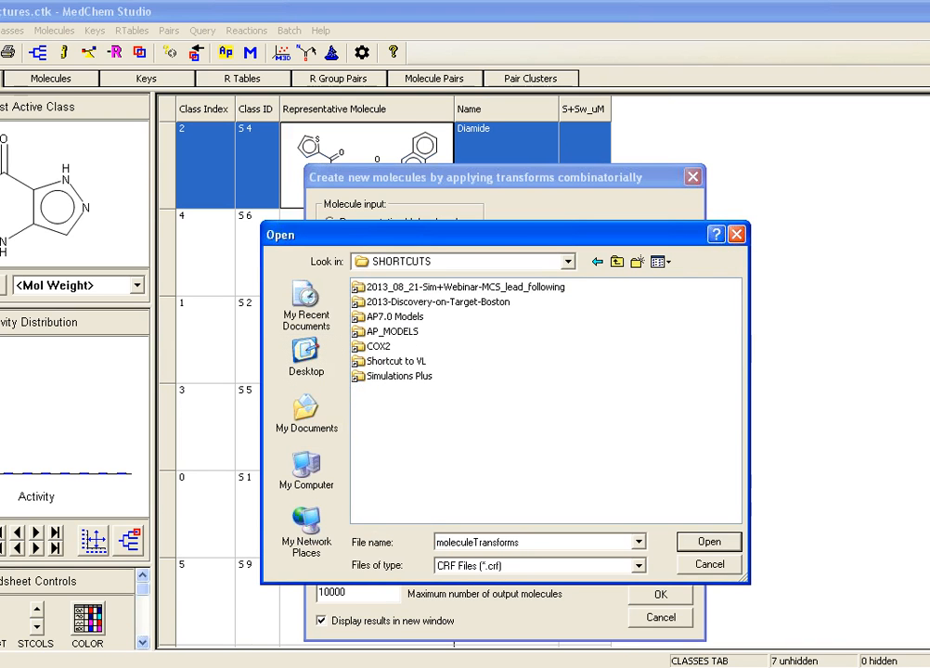
pyautogui.doubleClick(464, 287)
pyautogui.doubleClick(404, 302)
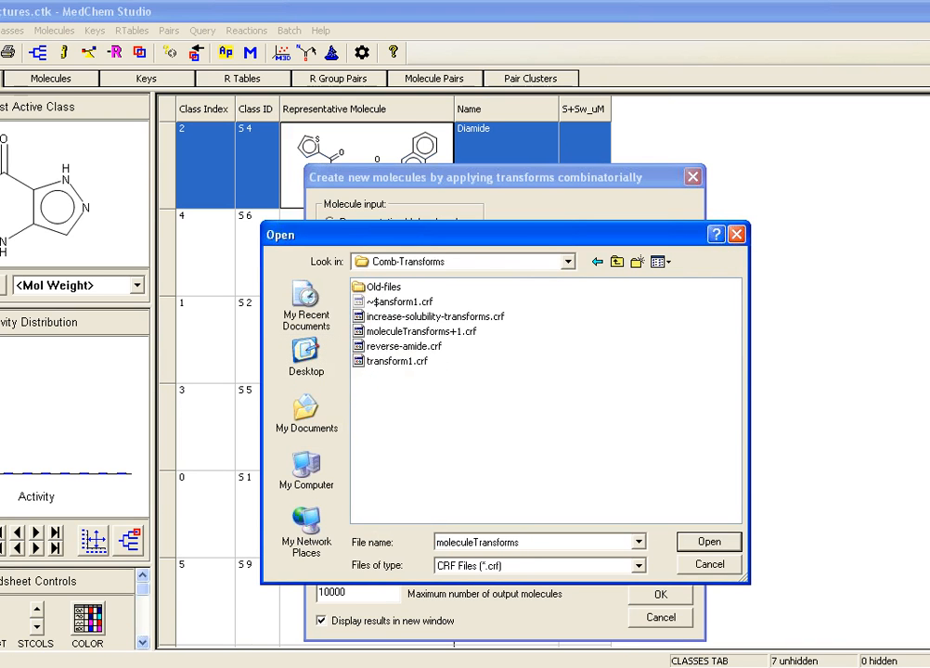
pyautogui.click(404, 346)
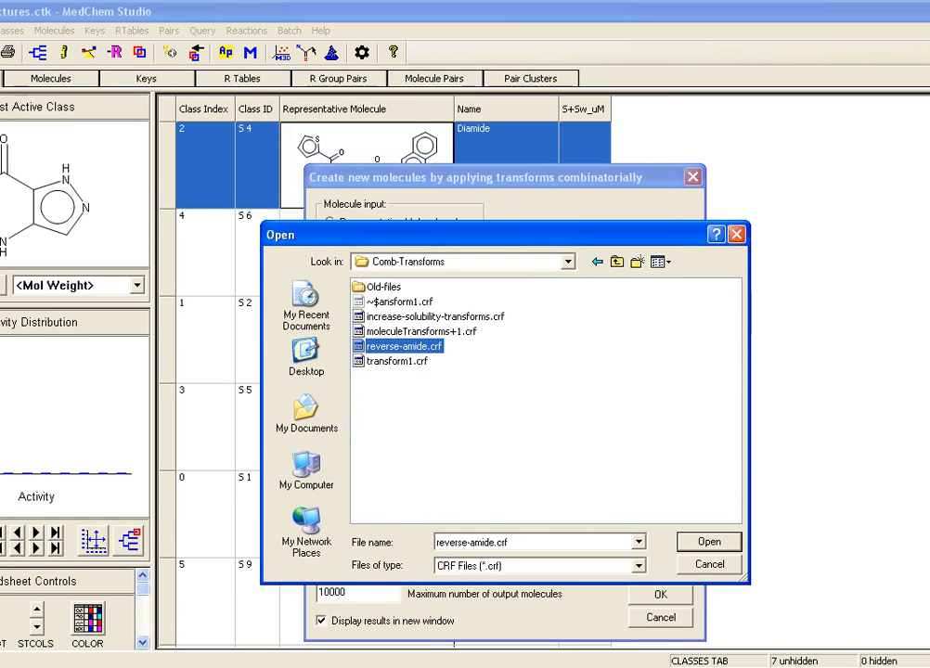
pyautogui.press('Return')
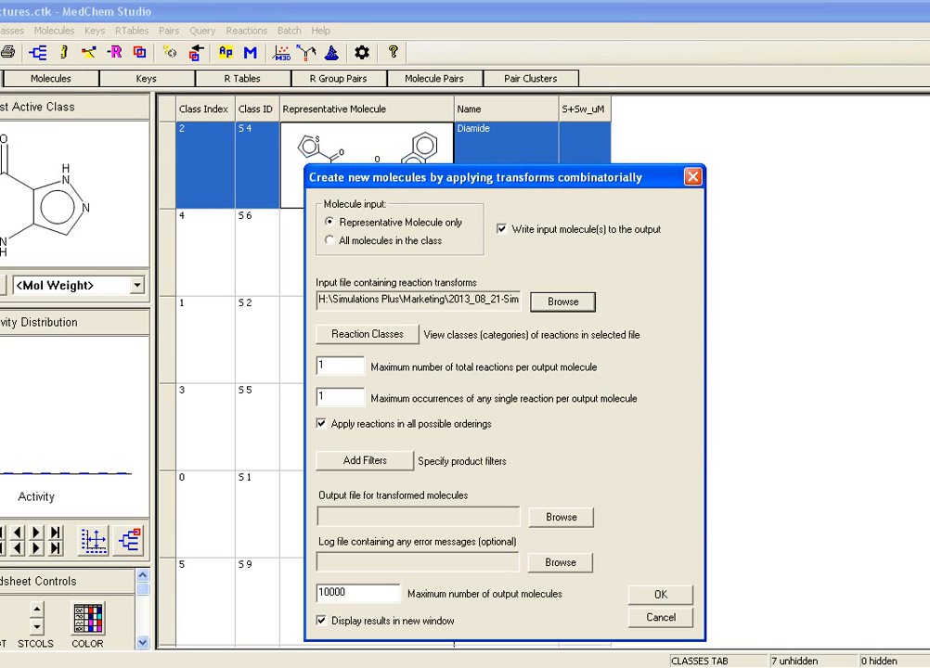
# Step: Turn off the product filter that rejects products already contained in the spreadsheet
pyautogui.click(364, 461)
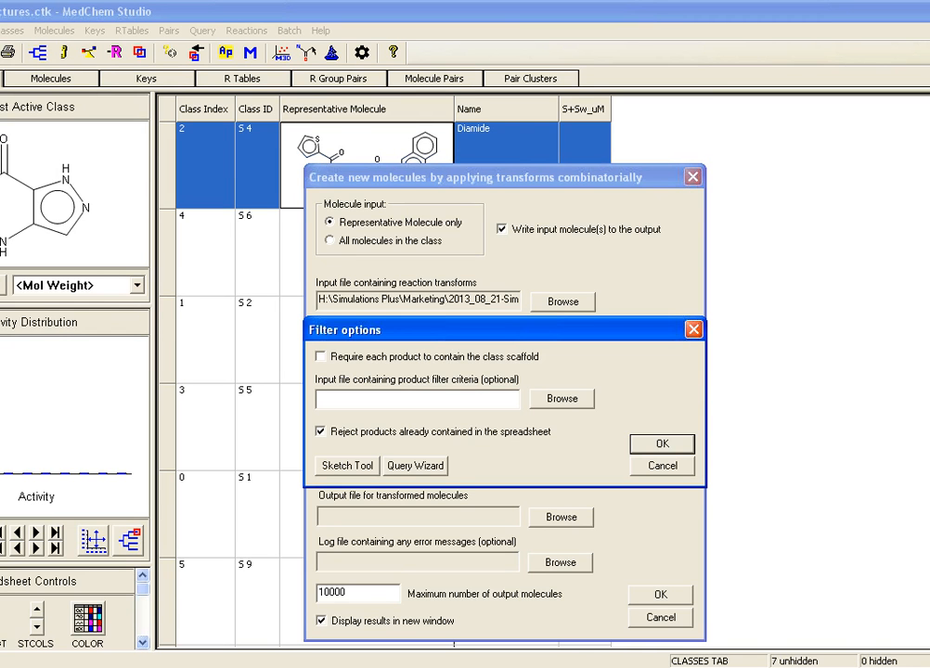
pyautogui.click(321, 432)
pyautogui.click(662, 444)
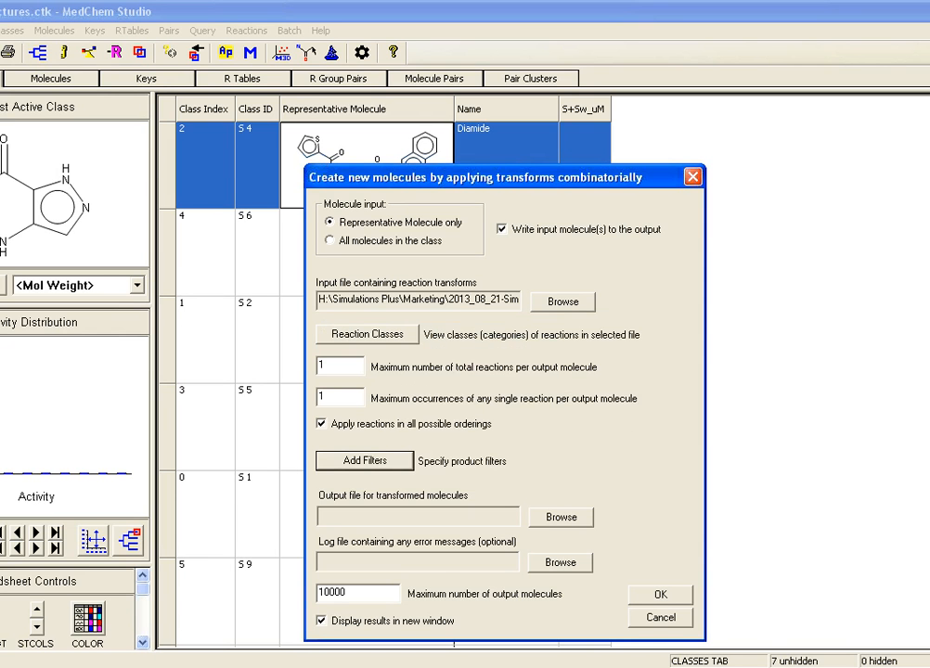
# Step: Set the output file to transformed_molecules in CTK format on the Desktop and run the Diamide transform
pyautogui.click(561, 517)
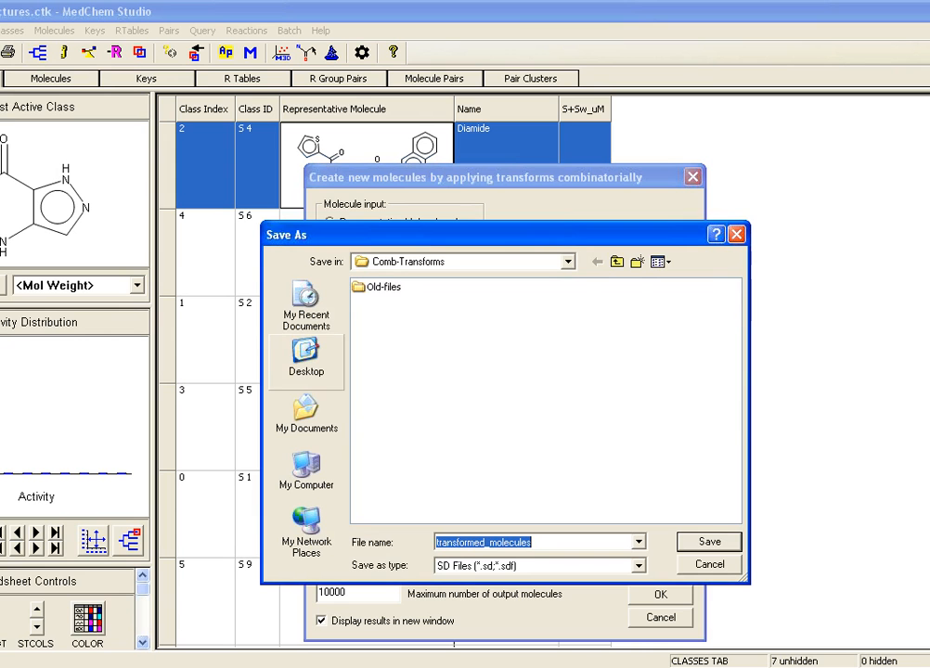
pyautogui.click(307, 358)
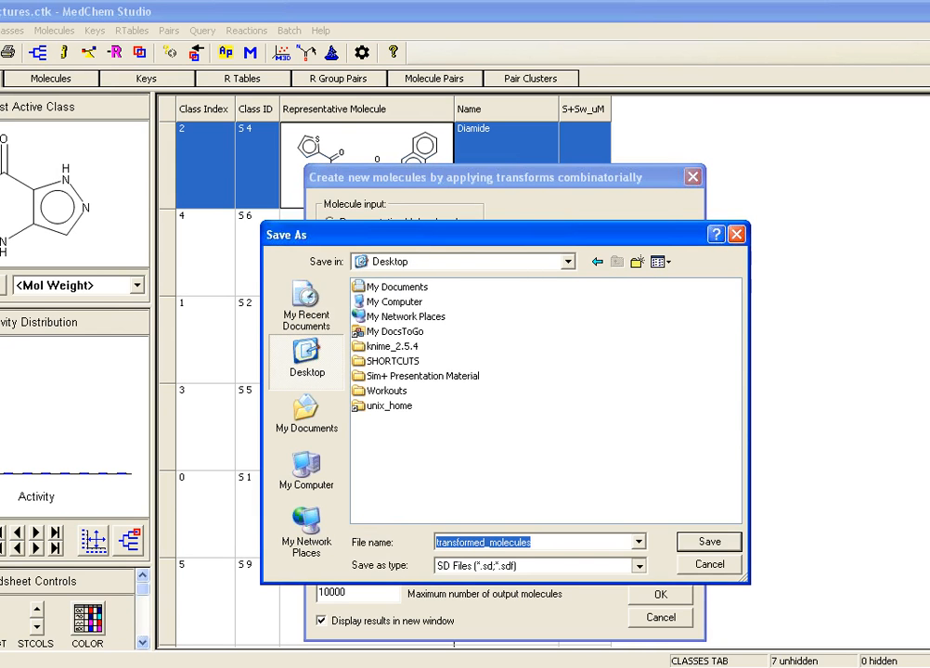
pyautogui.click(639, 566)
pyautogui.click(483, 593)
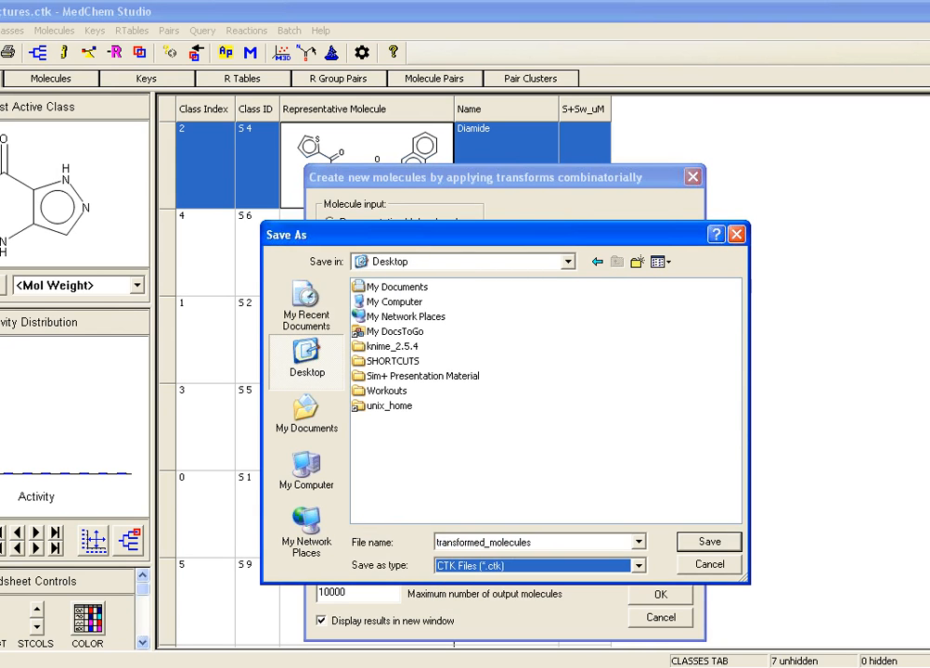
pyautogui.press('Return')
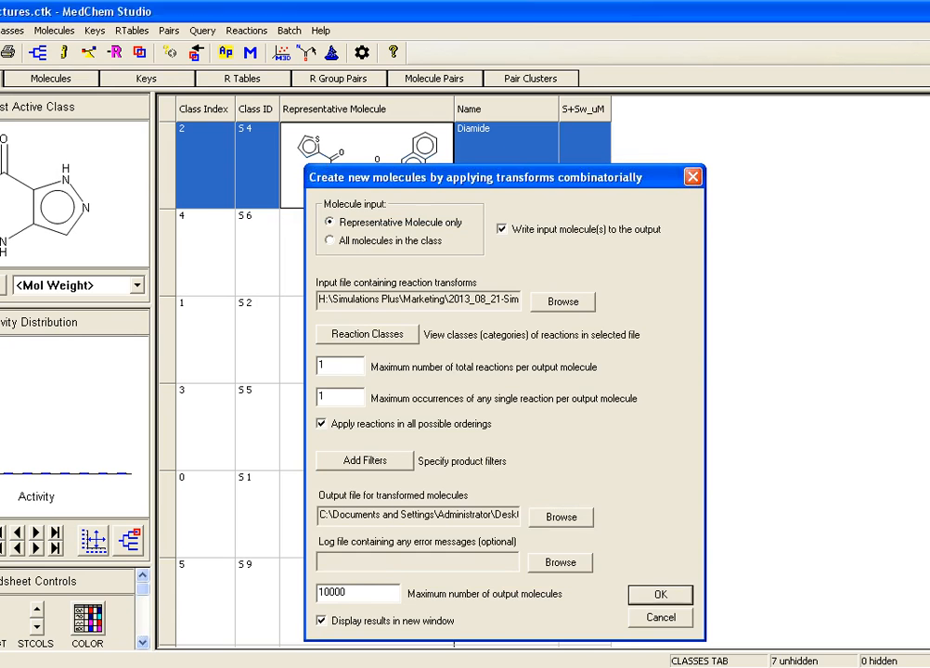
pyautogui.press('Return')
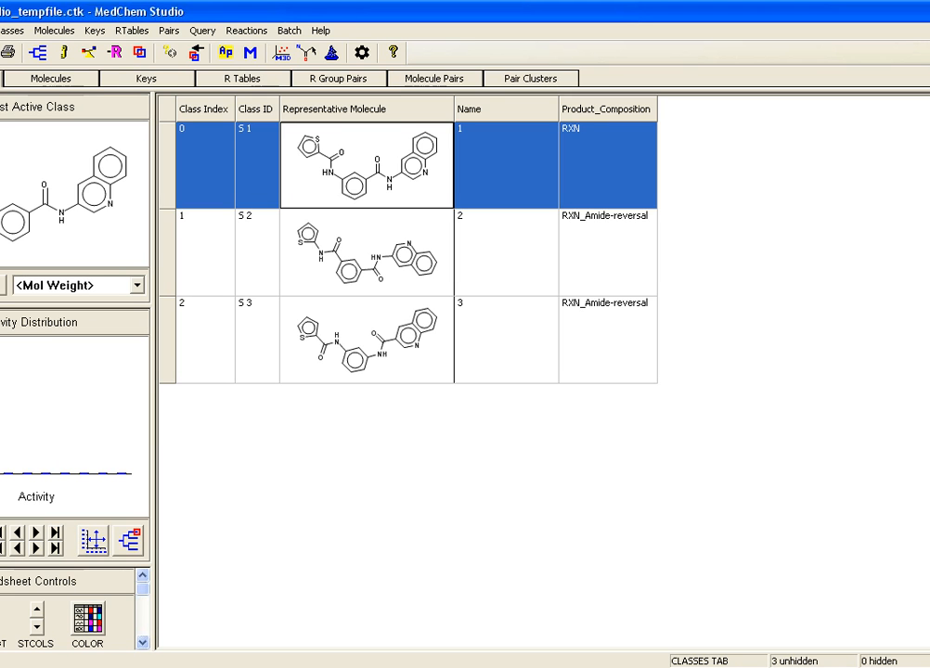
# Step: Return to the original structures spreadsheet and start a Combinatorial Transform on the naphthalene class
pyautogui.hotkey('ctrl', 'o')
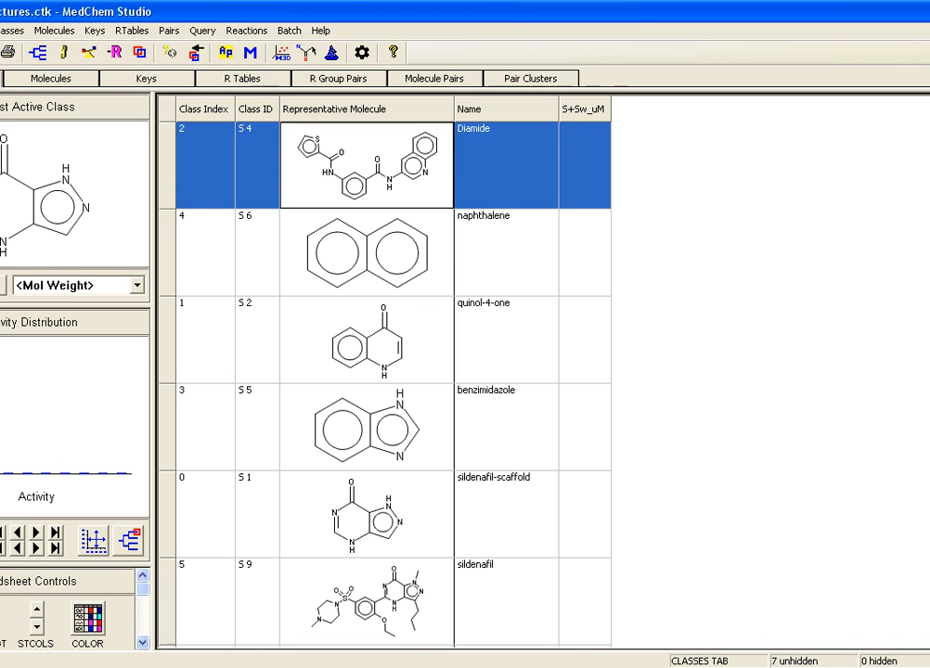
pyautogui.click(367, 251)
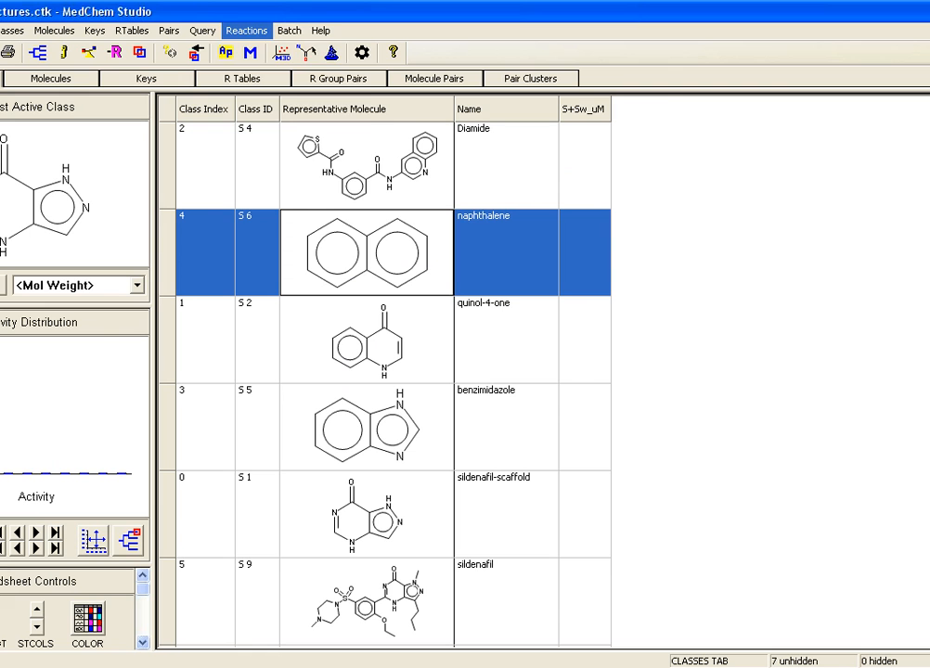
pyautogui.click(246, 30)
pyautogui.press('Return')
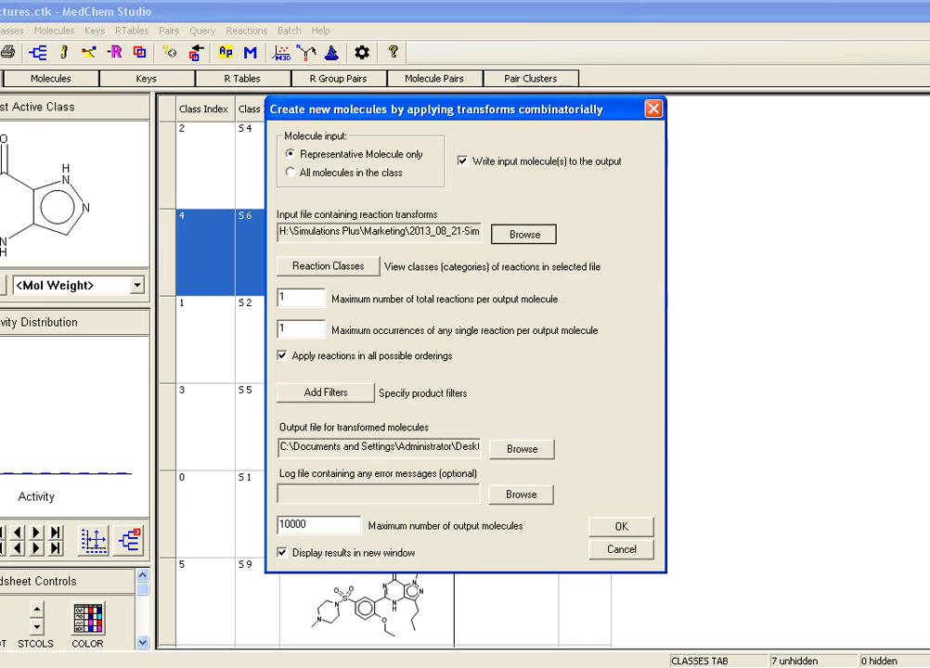
# Step: Load the molecule transforms file from the MedChem Studio Data folder under Program Files and run the transform on naphthalene
pyautogui.click(524, 233)
pyautogui.click(307, 473)
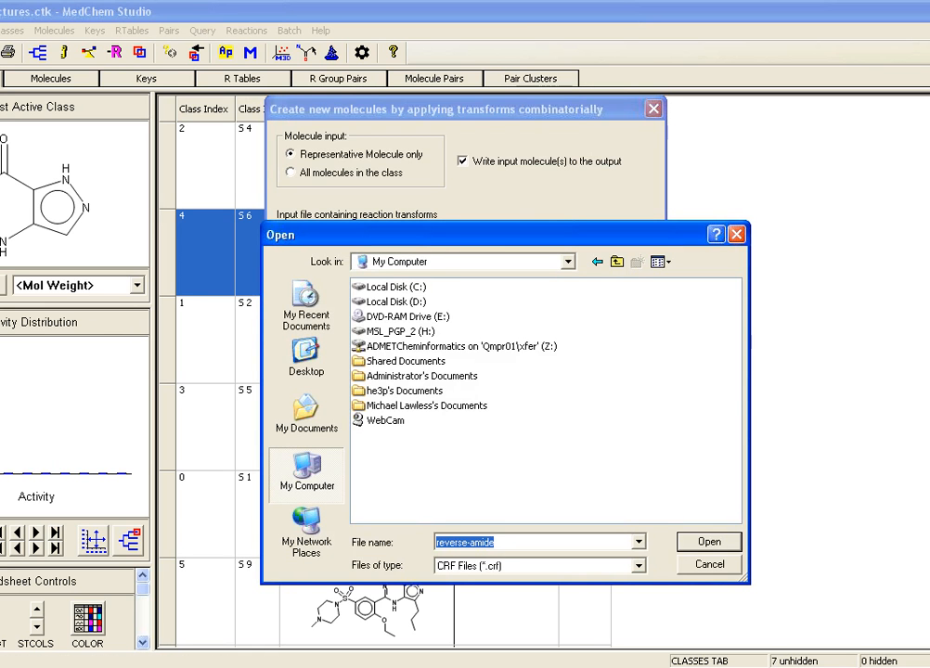
pyautogui.doubleClick(397, 287)
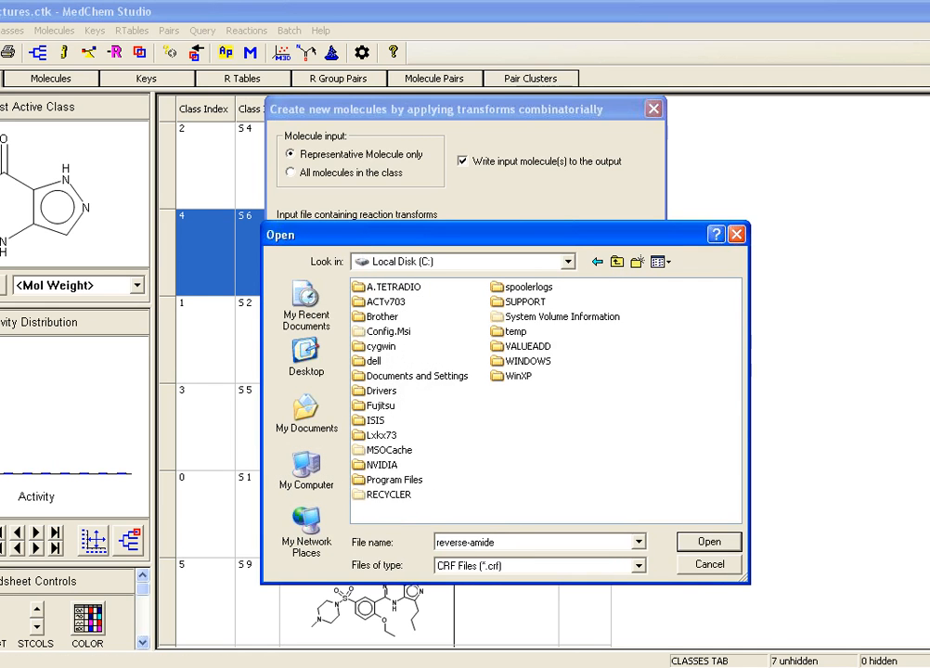
pyautogui.doubleClick(394, 480)
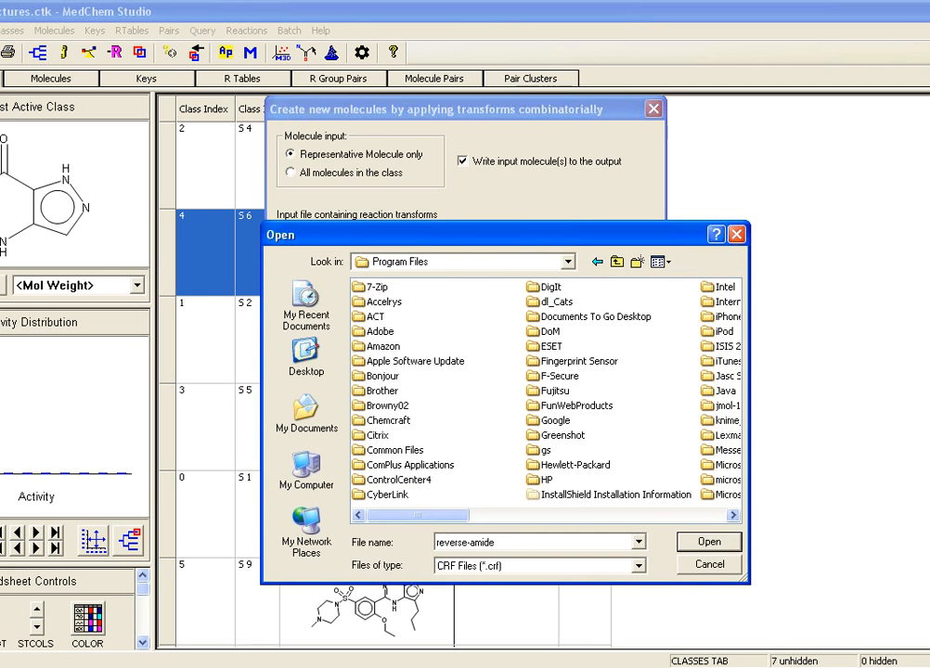
pyautogui.moveTo(418, 515); pyautogui.dragTo(623, 515)
pyautogui.doubleClick(583, 287)
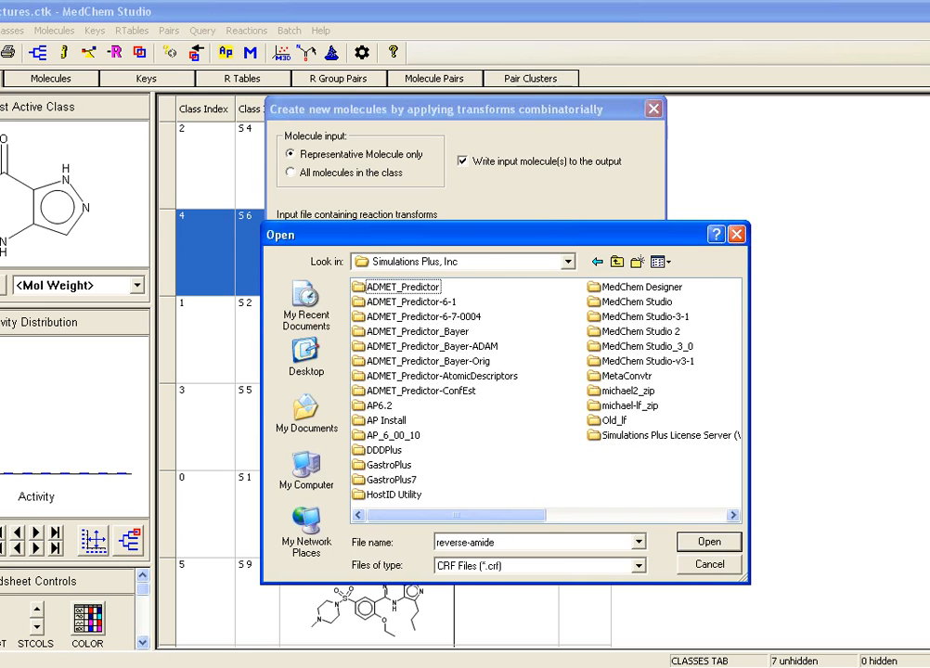
pyautogui.doubleClick(637, 301)
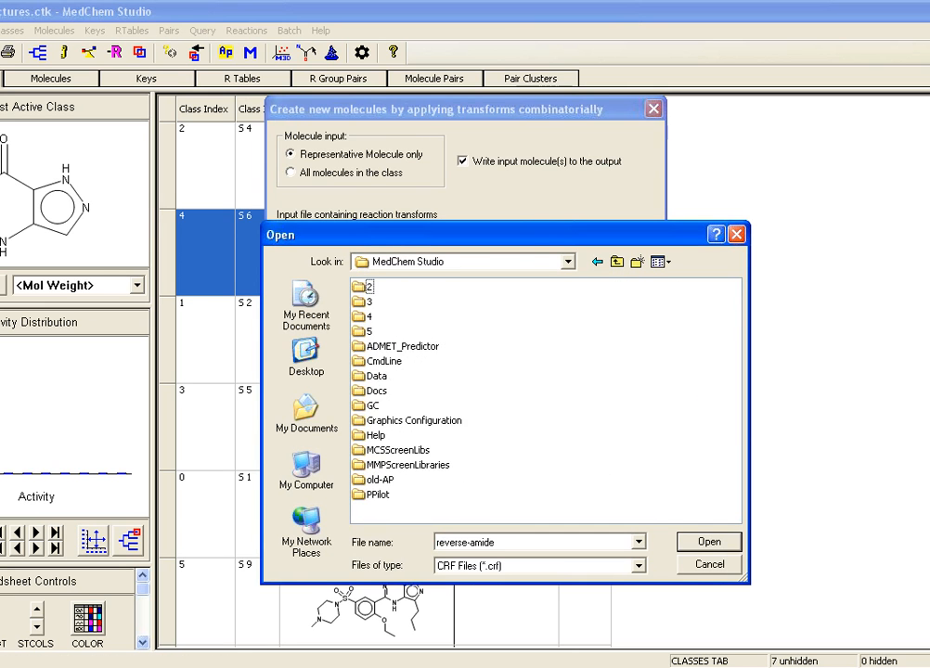
pyautogui.doubleClick(376, 375)
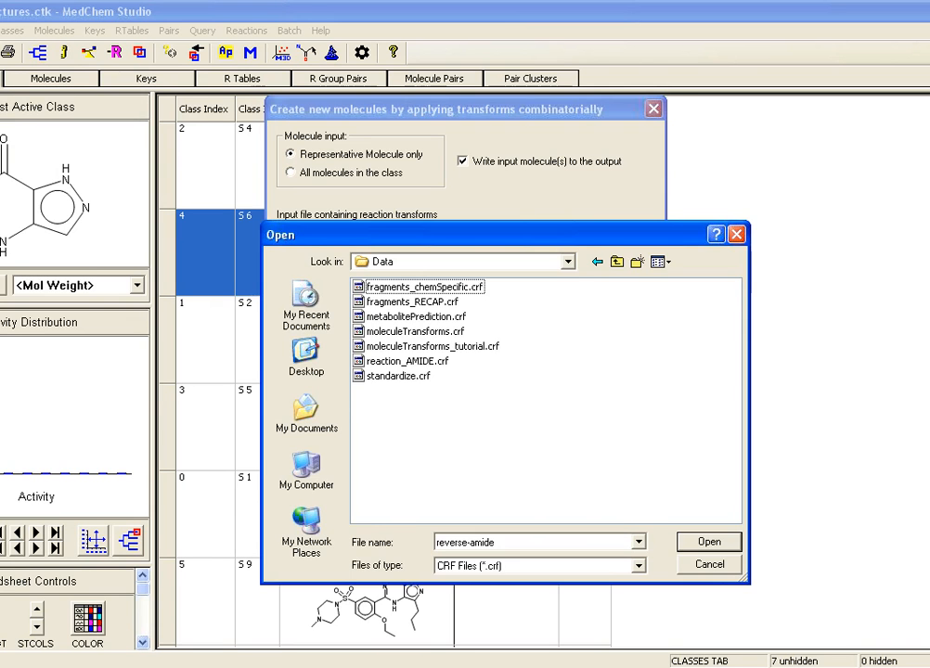
pyautogui.press('Return')
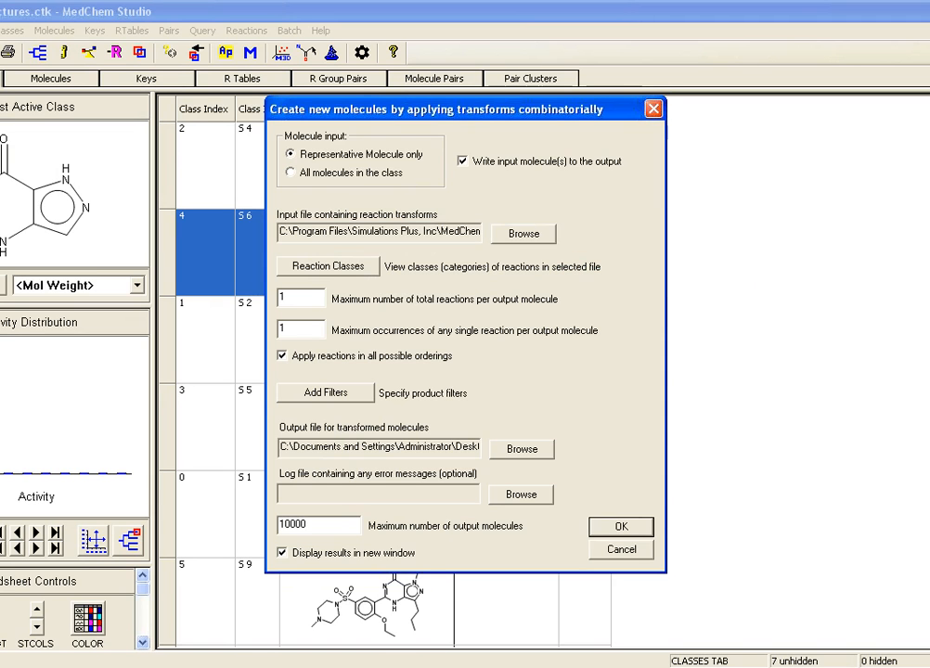
pyautogui.press('Return')
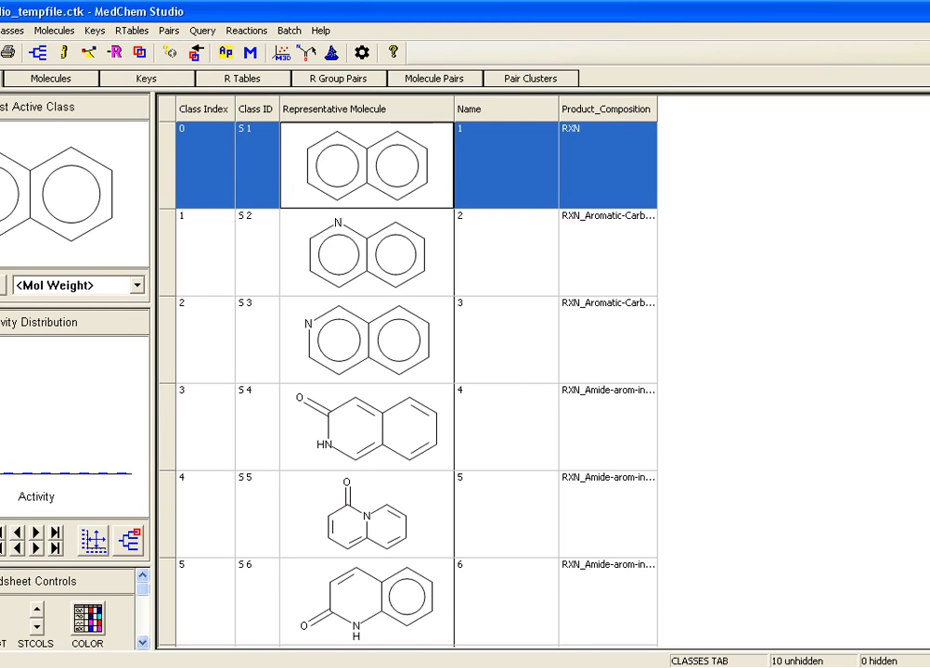
# Step: Widen the Product_Composition column and close the naphthalene results without saving the changes
pyautogui.moveTo(657, 109); pyautogui.dragTo(760, 109)
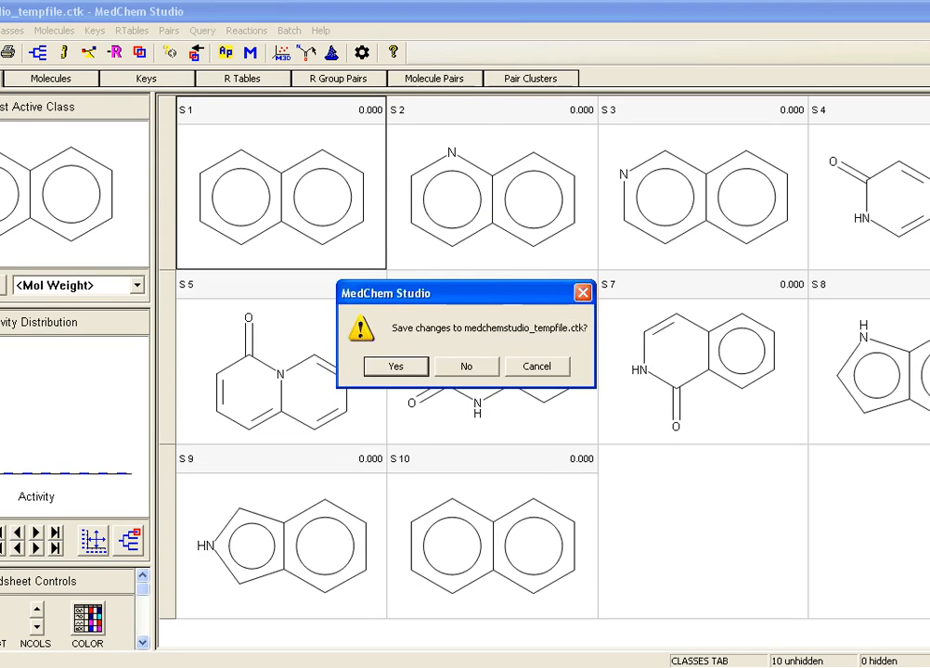
pyautogui.click(467, 366)
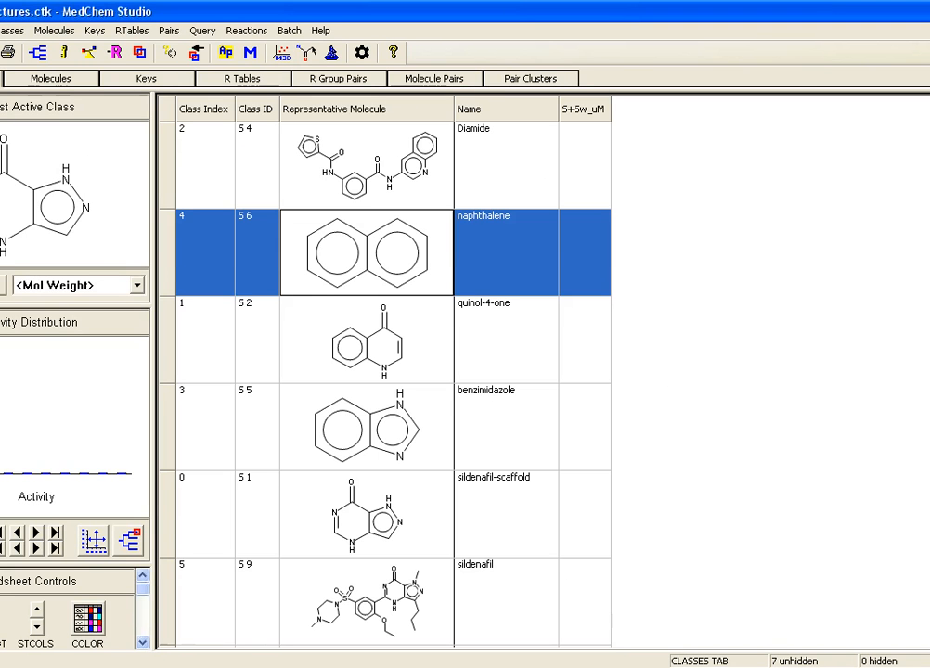
# Step: Run the Combinatorial Transform on the quinol-4-one class with the same reaction transforms and output file
pyautogui.click(367, 340)
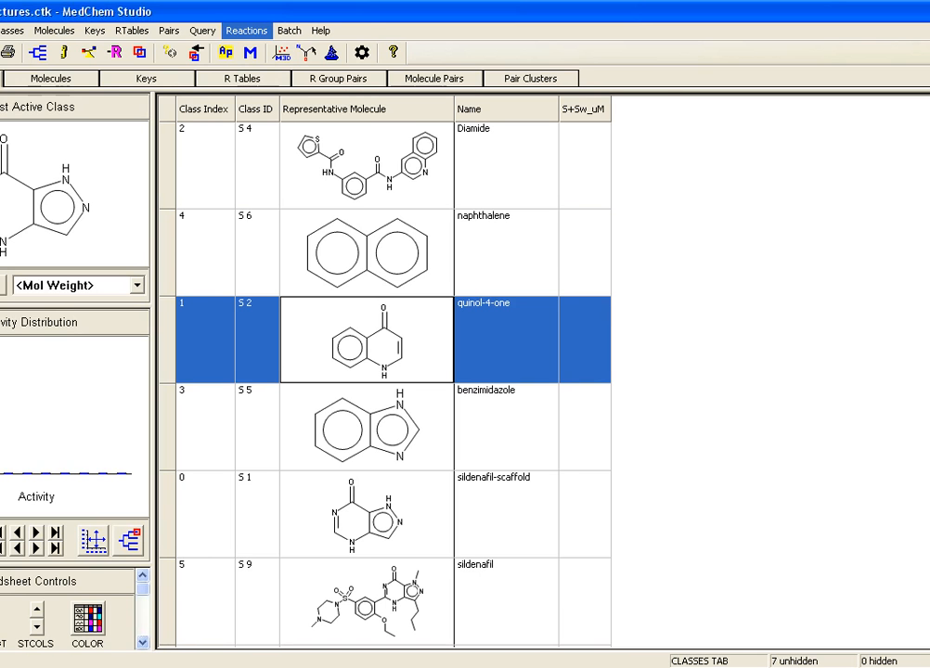
pyautogui.click(247, 31)
pyautogui.click(297, 63)
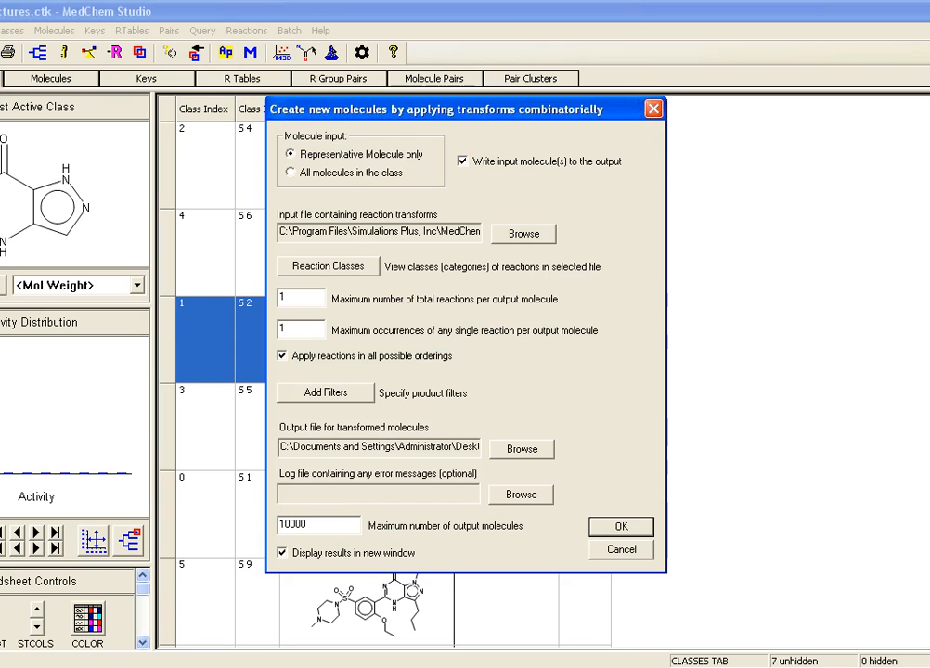
pyautogui.press('Return')
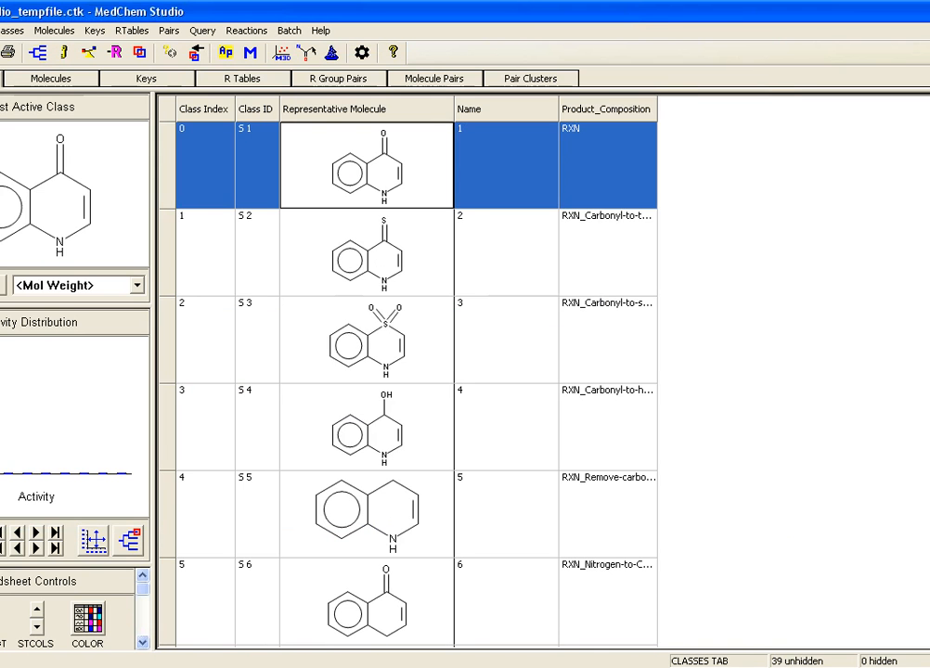
# Step: Search the molecules by the Product_Composition attribute for the pyridone-N-shift reaction product
pyautogui.hotkey('ctrl', 'f')
pyautogui.click(577, 340)
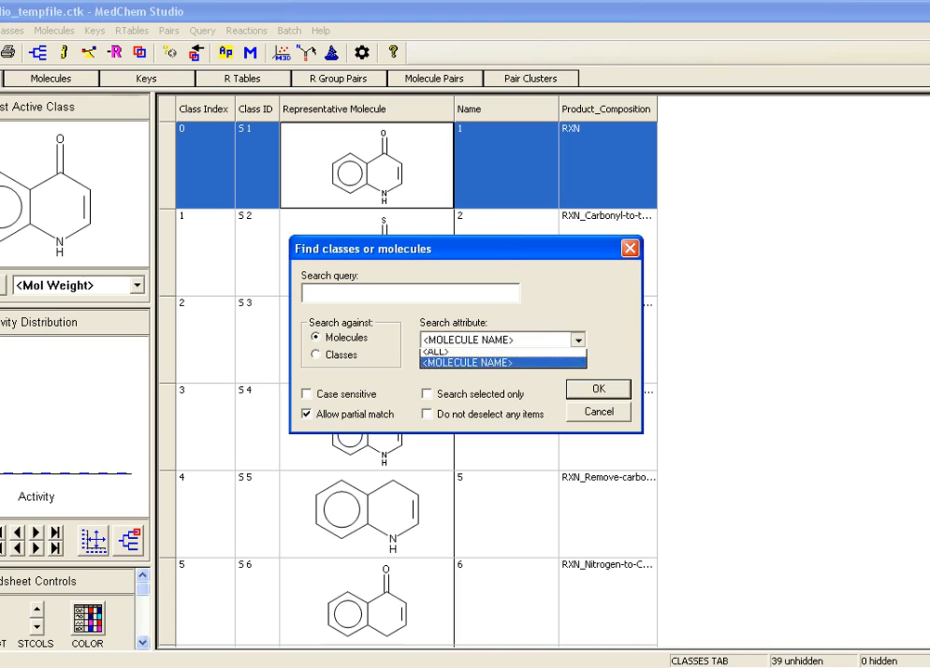
pyautogui.press('Up')
pyautogui.press('Return')
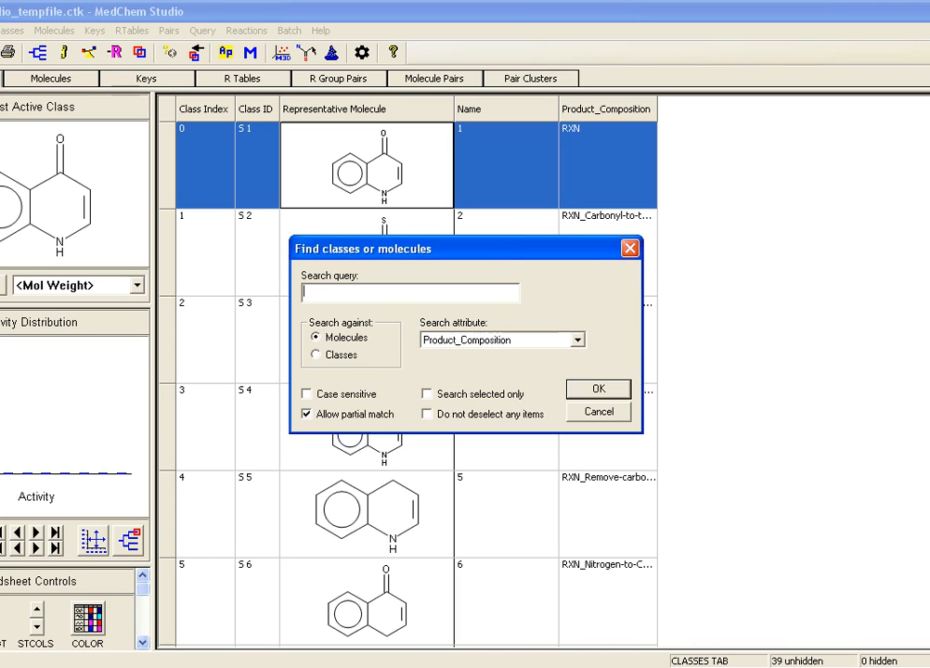
pyautogui.write('rxn')
pyautogui.press('Return')
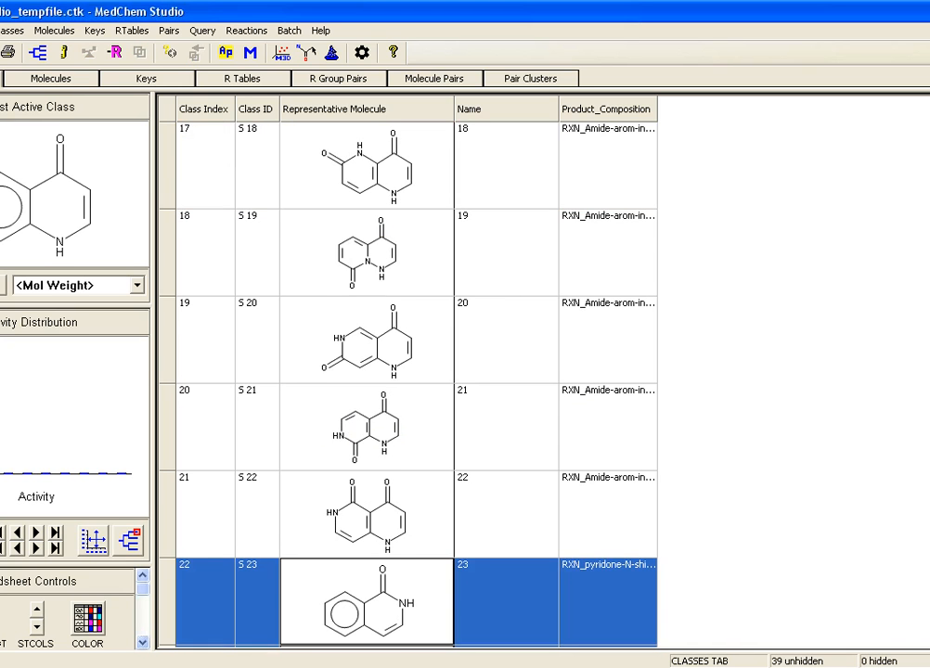
# Step: Close the quinol-4-one results without saving the changes and open the Combinatorial Transform for the benzimidazole class
pyautogui.scroll(2, 416, 371)
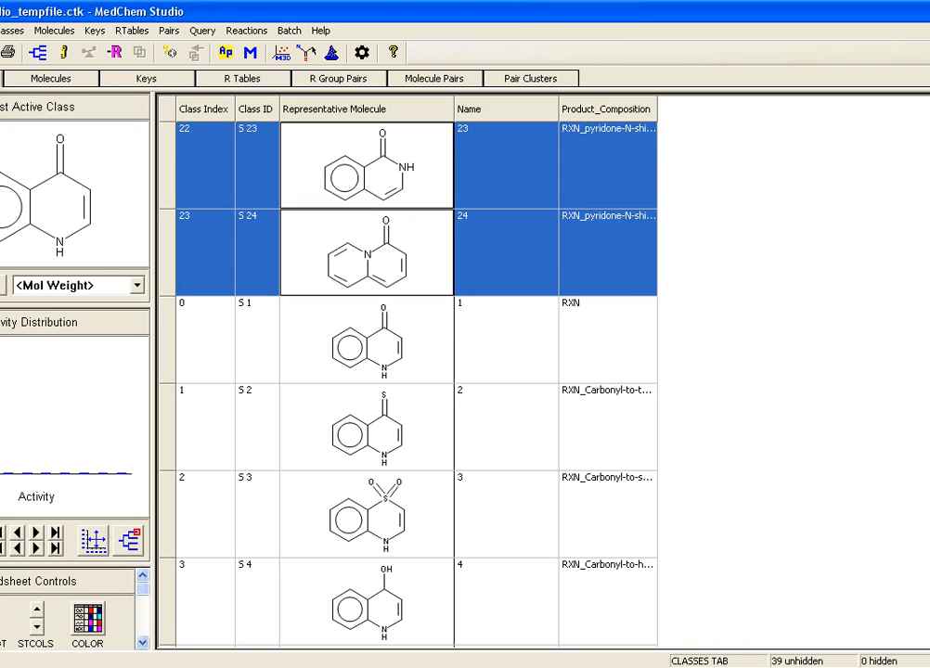
pyautogui.click(465, 366)
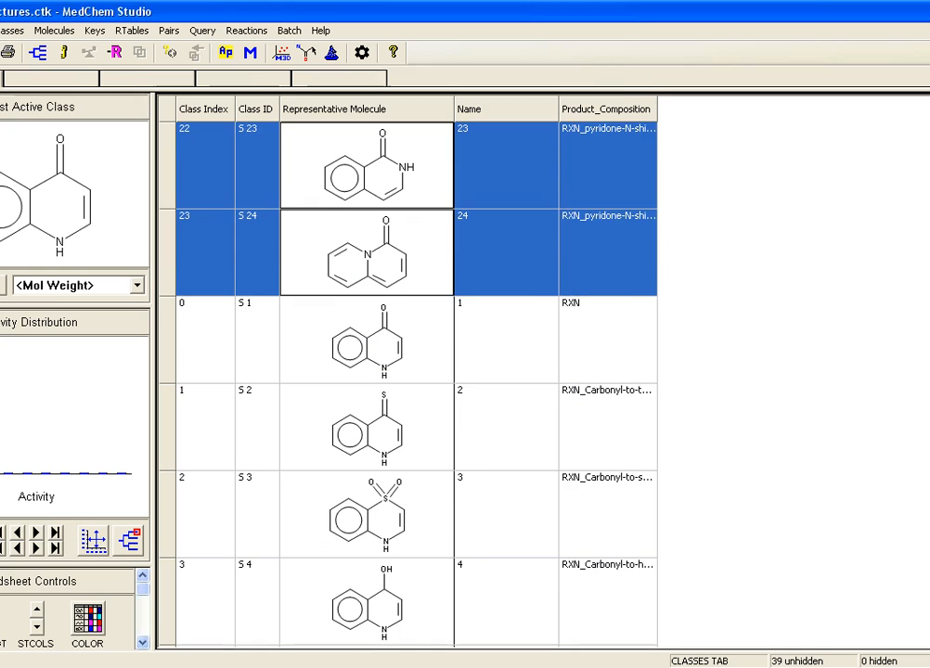
pyautogui.click(367, 427)
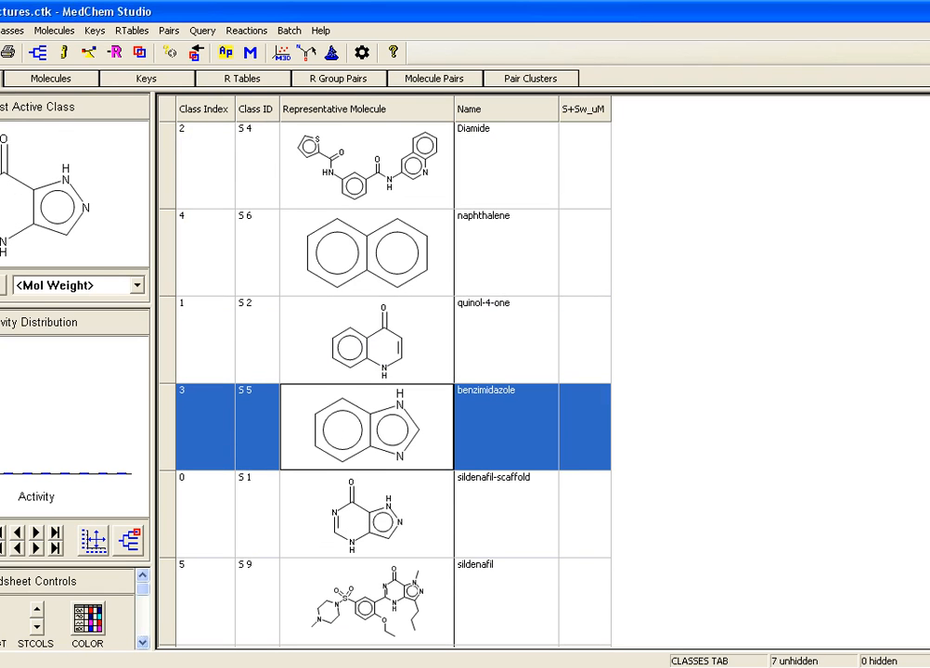
pyautogui.click(247, 31)
pyautogui.click(291, 64)
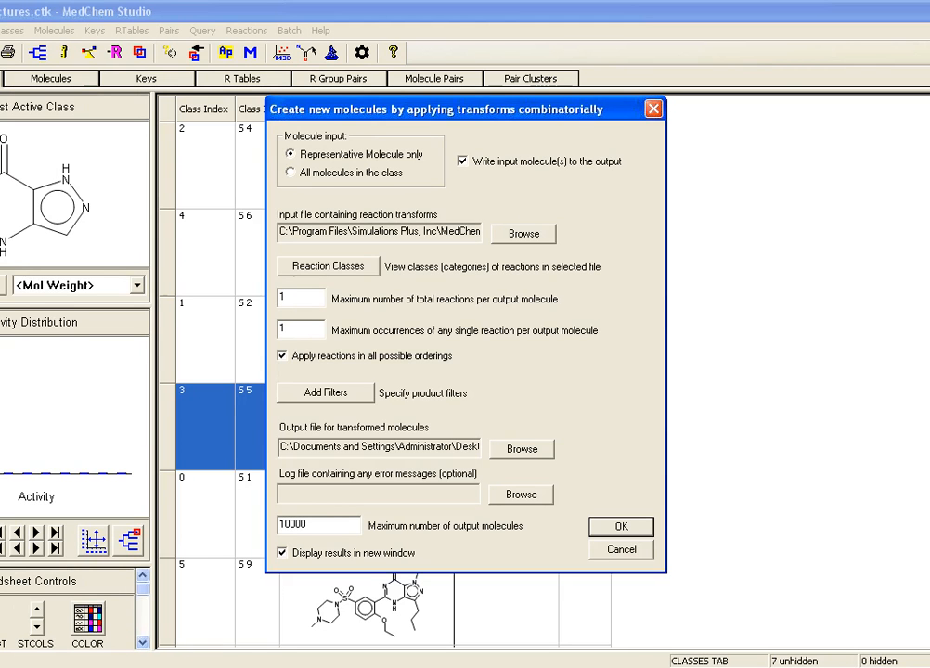
# Step: Add druglike-substructure.cqf from the webinar's Comb-Transforms folder as the product filter criteria file
pyautogui.click(326, 393)
pyautogui.click(523, 332)
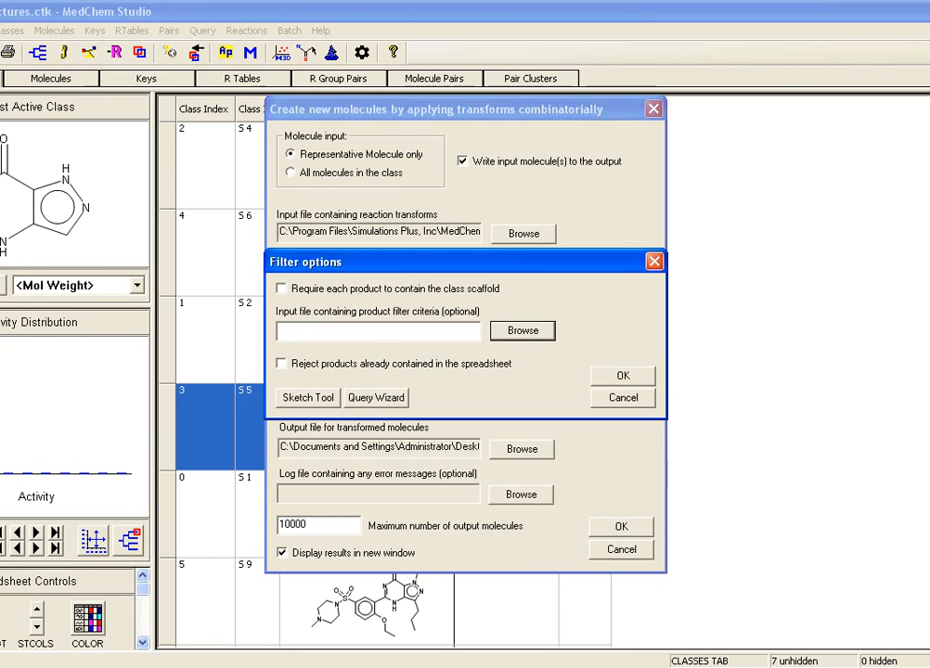
pyautogui.click(307, 472)
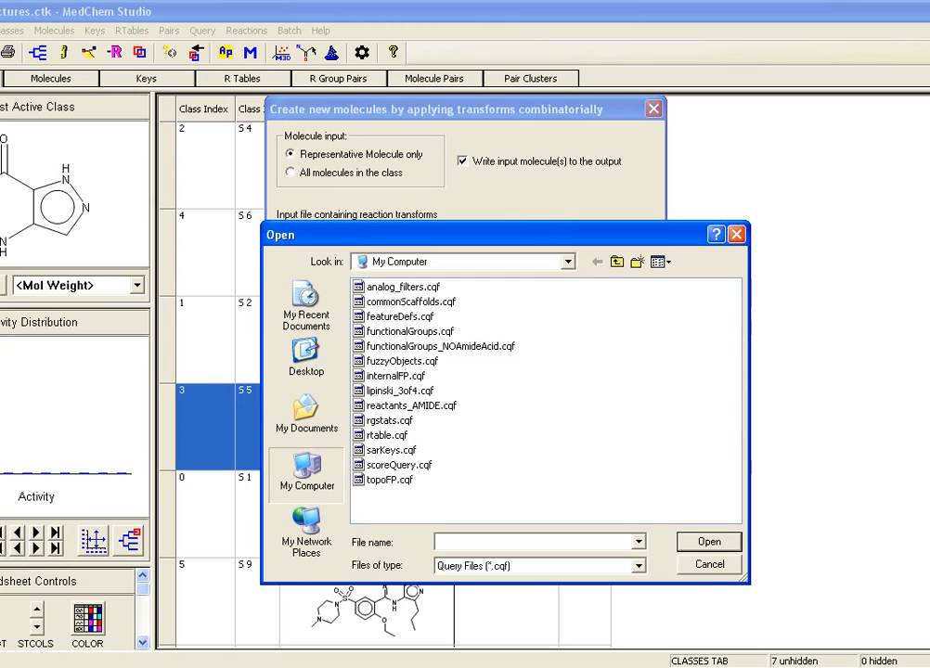
pyautogui.click(307, 359)
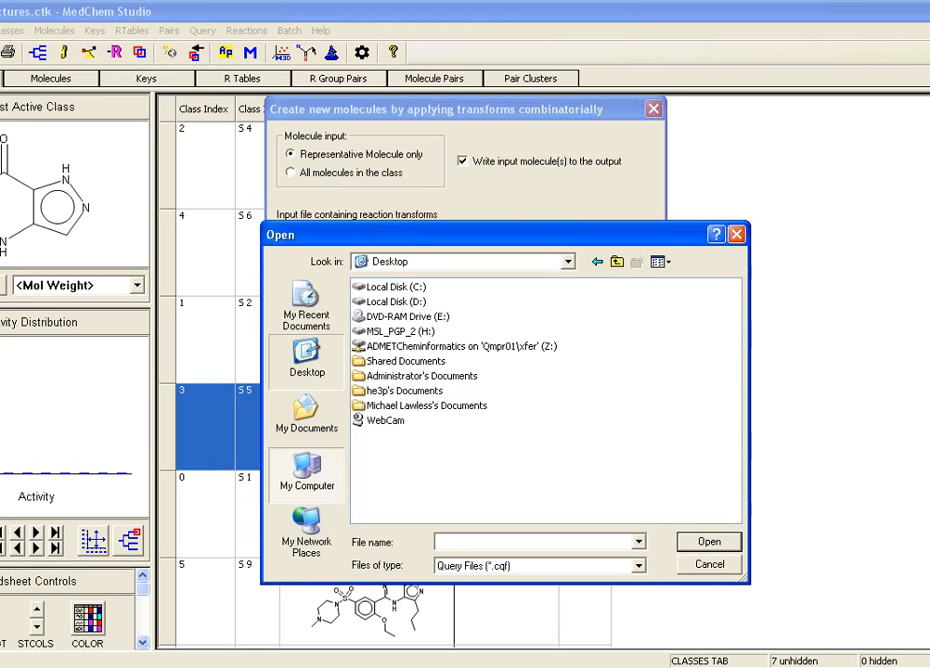
pyautogui.doubleClick(394, 386)
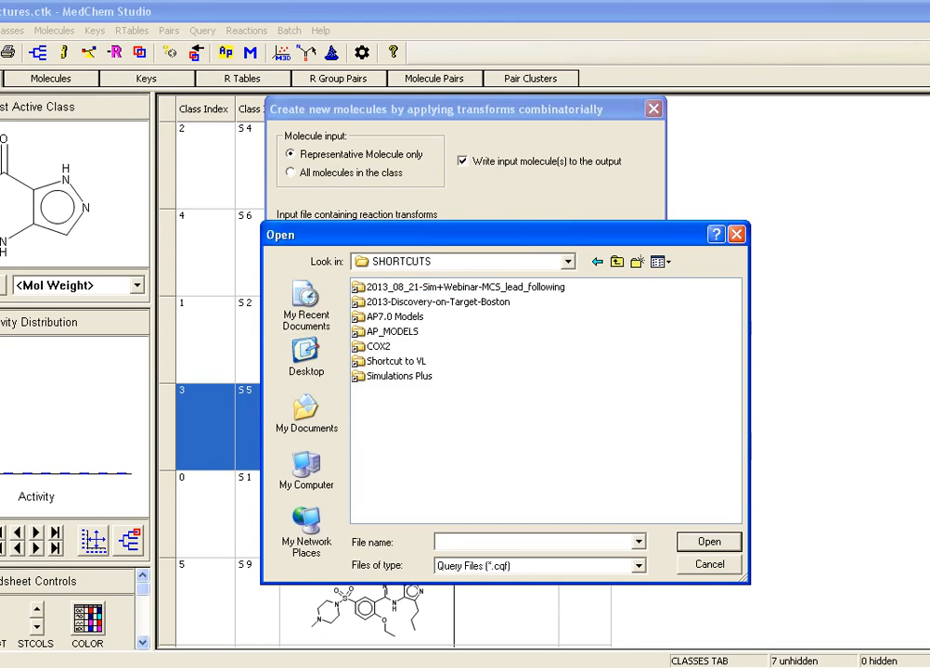
pyautogui.doubleClick(443, 288)
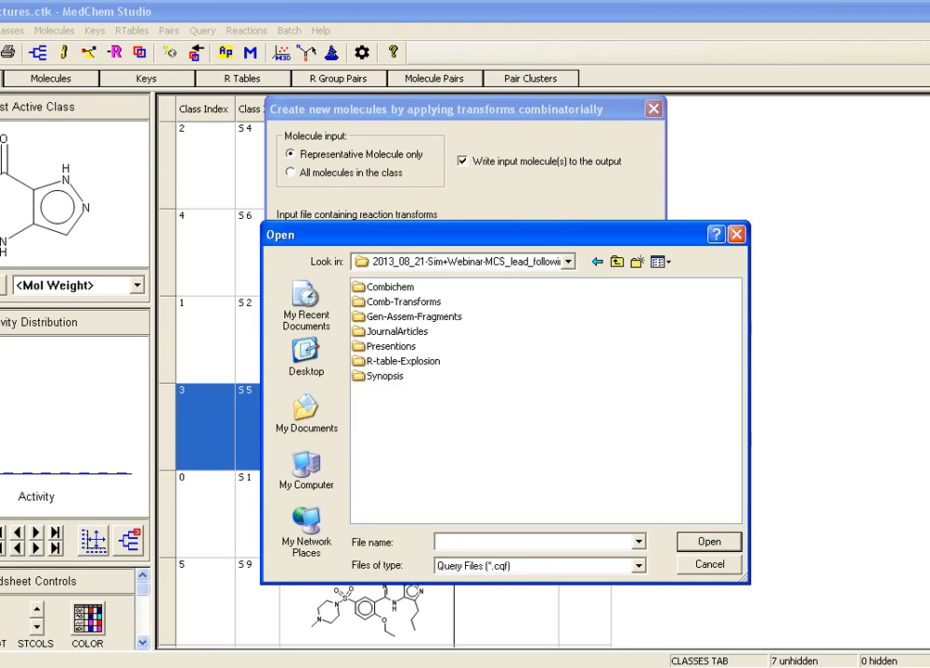
pyautogui.doubleClick(404, 301)
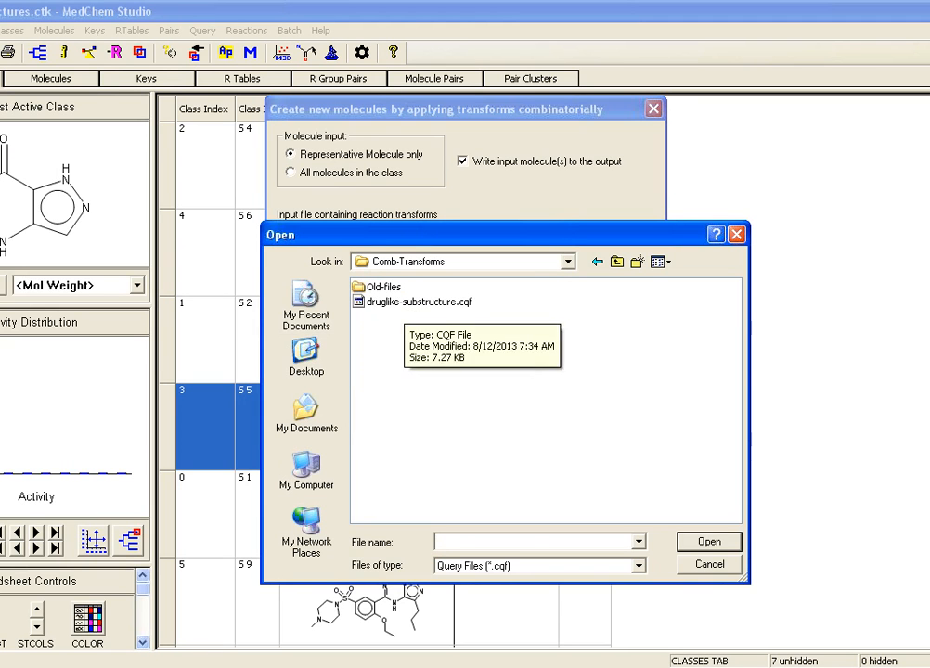
pyautogui.doubleClick(418, 302)
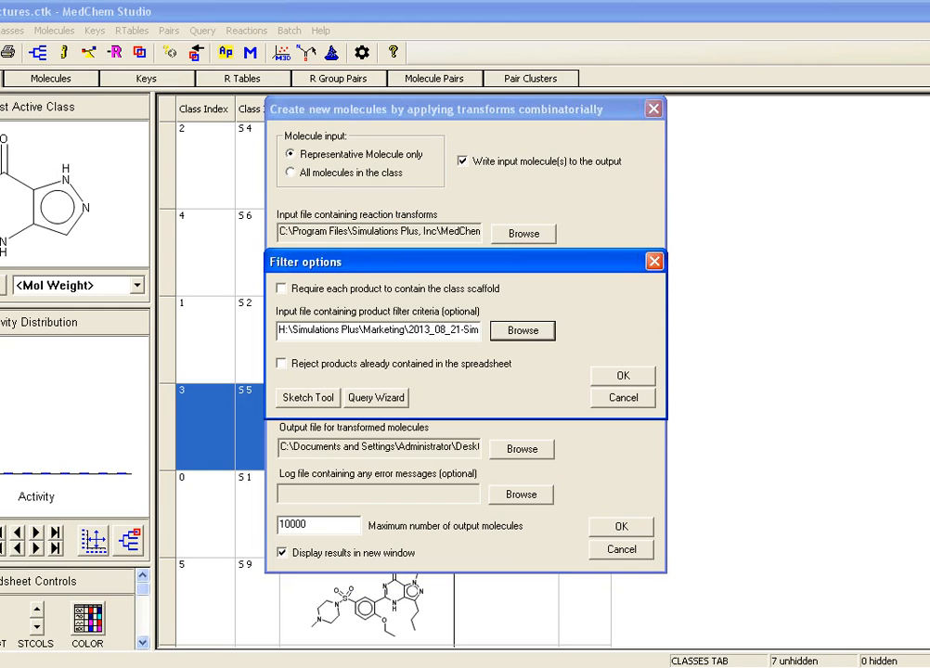
pyautogui.click(623, 376)
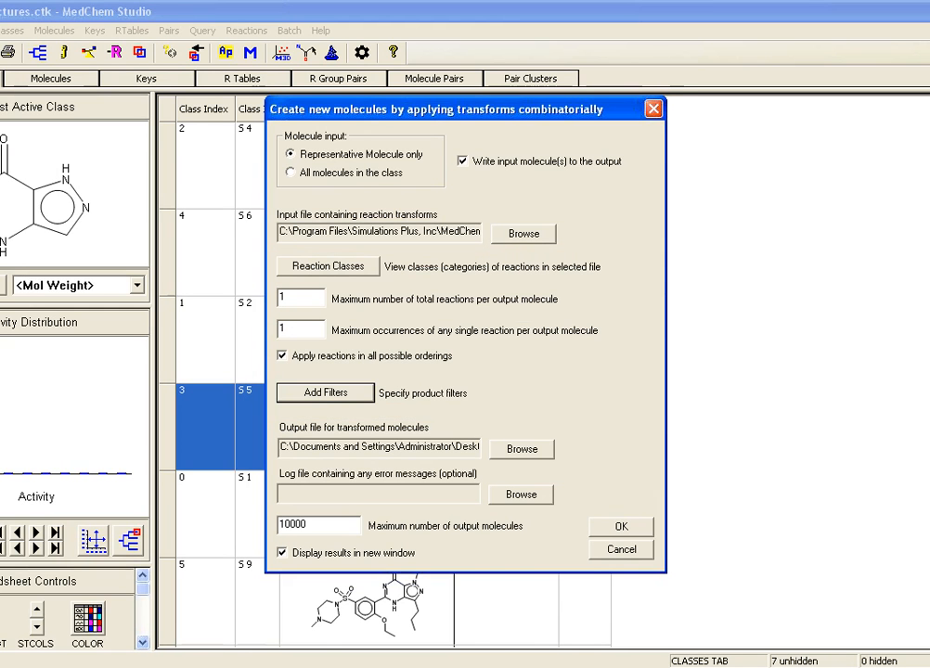
# Step: Switch to druglike-substructure.docx in Word, read the filter file's header and highlight the permitted elements in the bad elements comment
pyautogui.click(413, 666)
pyautogui.click(413, 637)
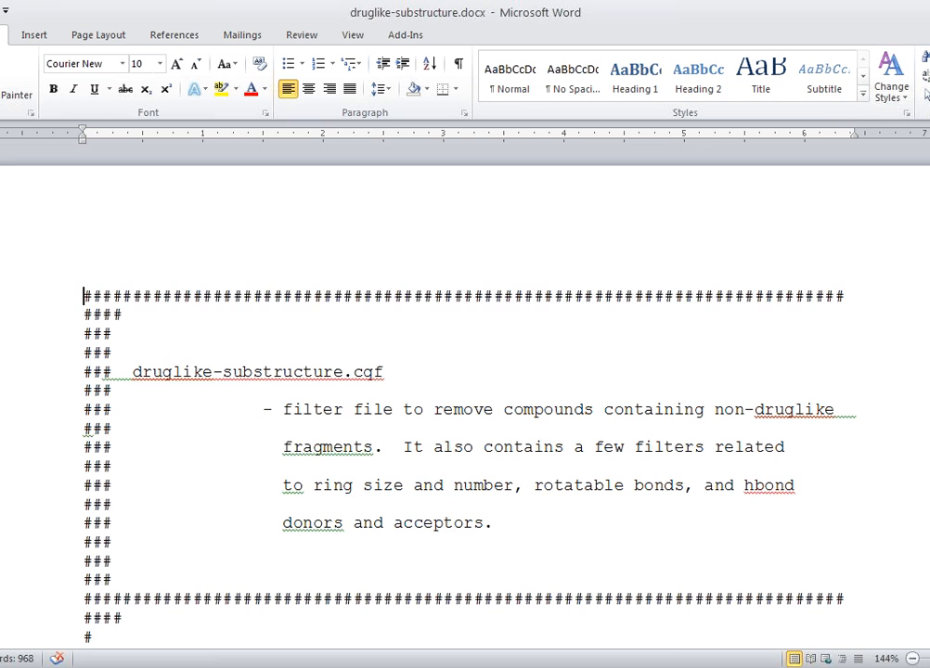
pyautogui.scroll(-1, 464, 418)
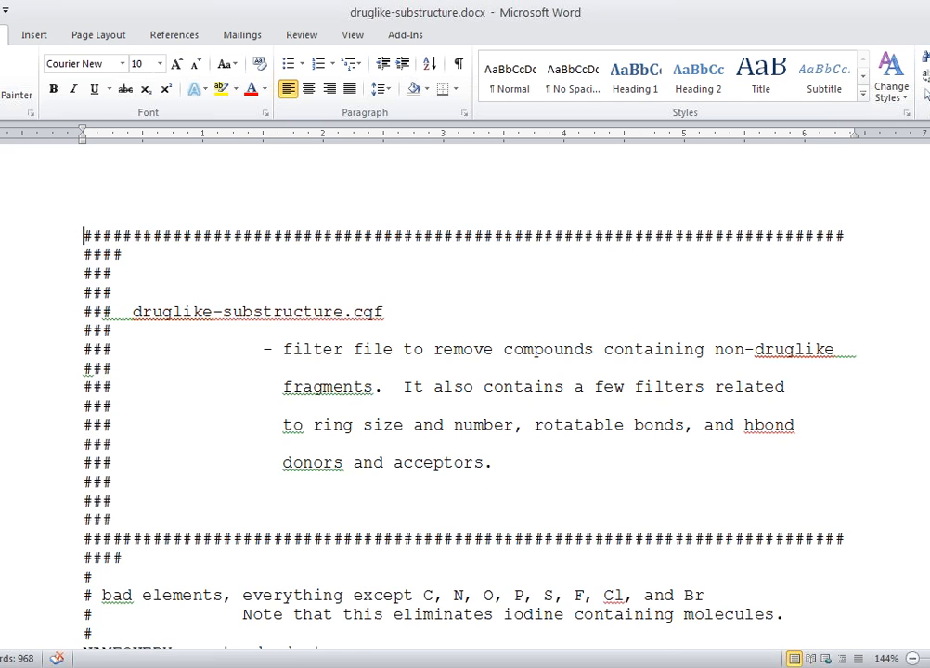
pyautogui.scroll(-1, 464, 418)
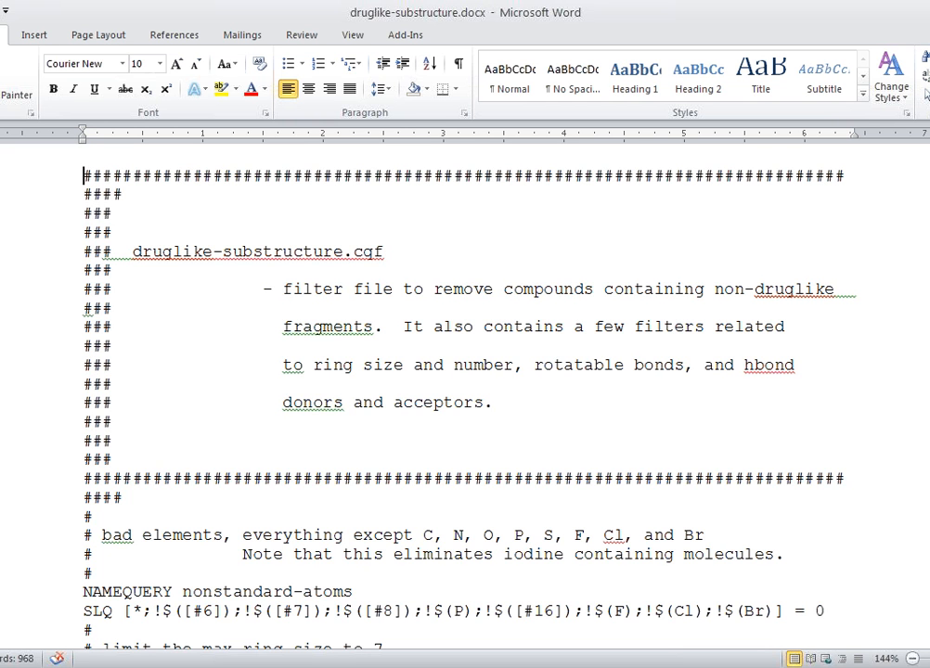
pyautogui.scroll(-3, 464, 389)
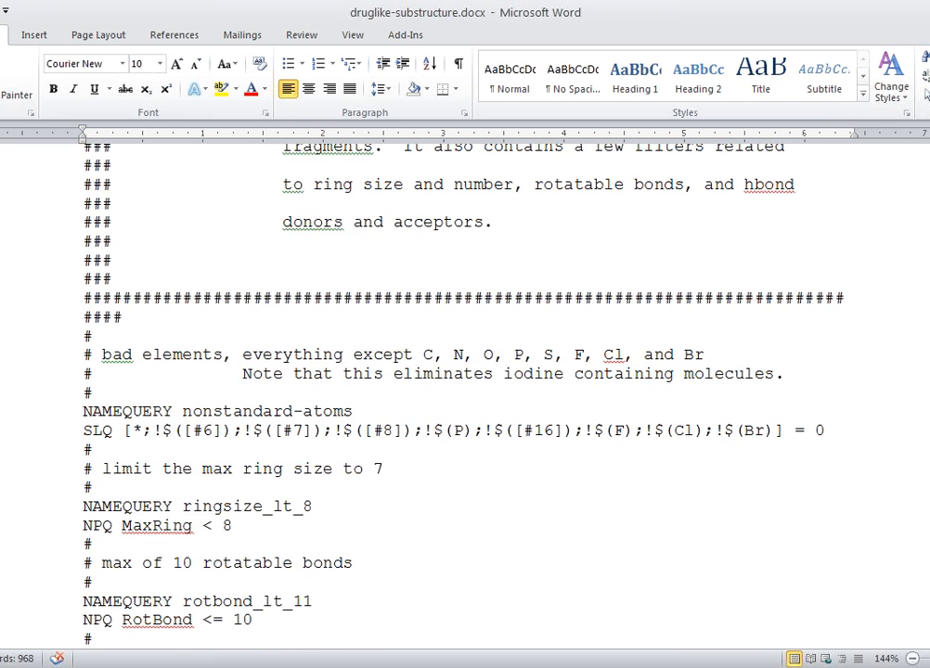
pyautogui.scroll(-1, 464, 390)
pyautogui.scroll(-1, 464, 390)
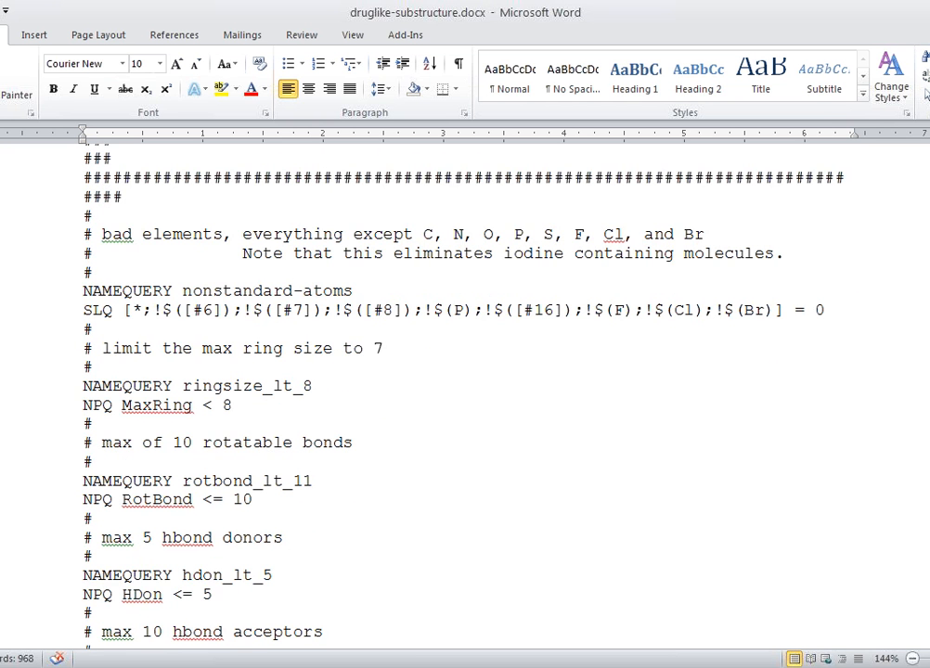
pyautogui.moveTo(423, 234); pyautogui.dragTo(704, 234)
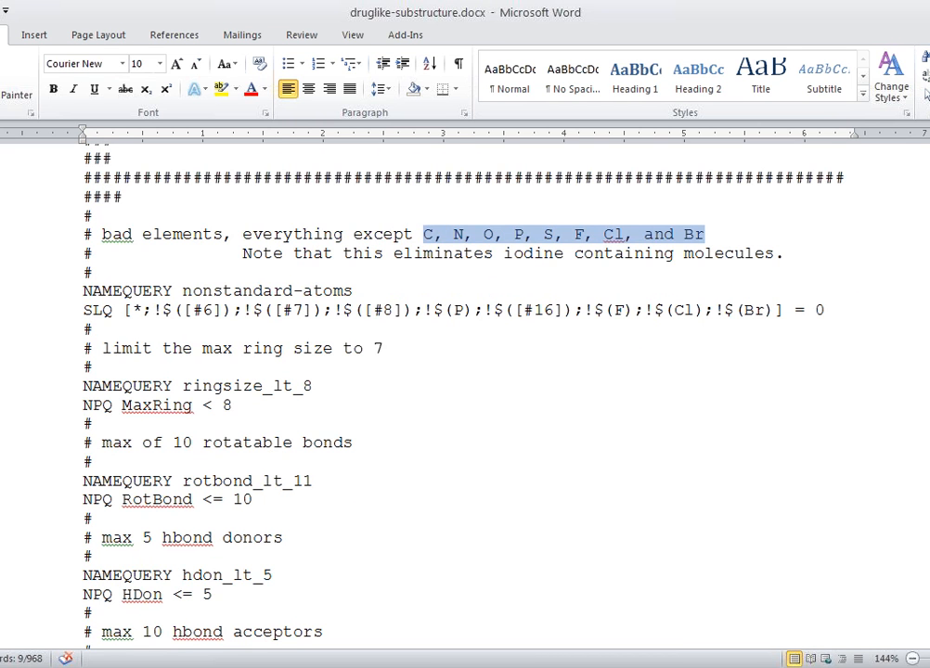
# Step: Highlight the filter queries from ring size through rotatable bonds and hydrogen-bond donors to hydrogen-bond acceptors
pyautogui.scroll(-1, 56, 353)
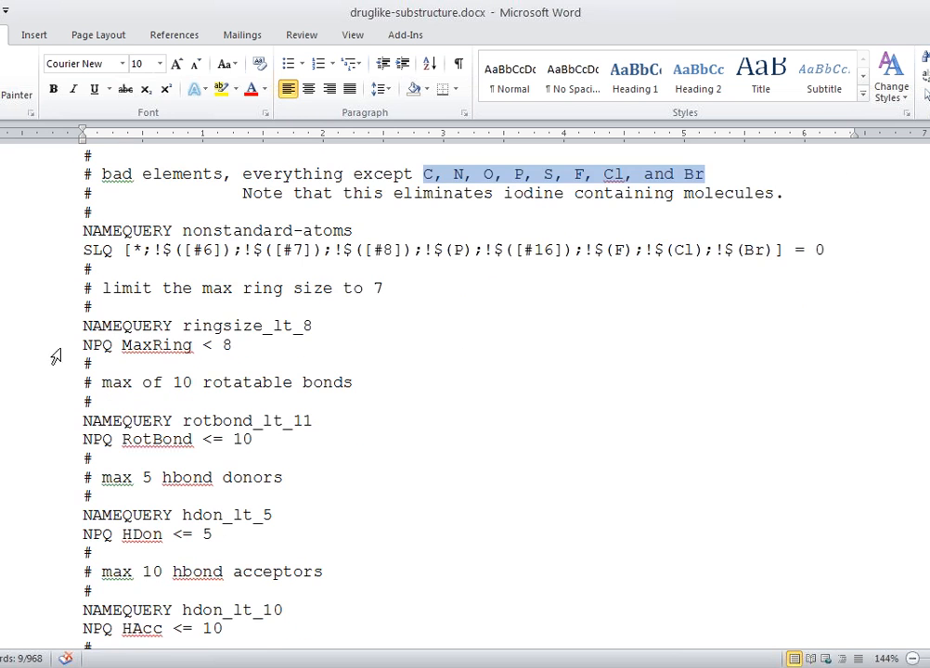
pyautogui.click(57, 332)
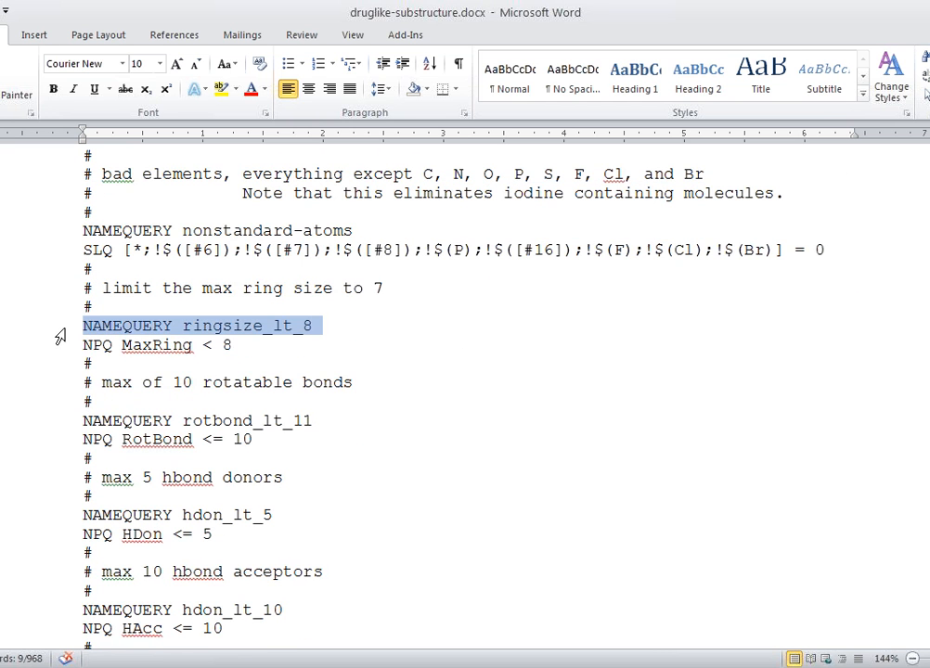
pyautogui.moveTo(59, 336); pyautogui.dragTo(50, 570)
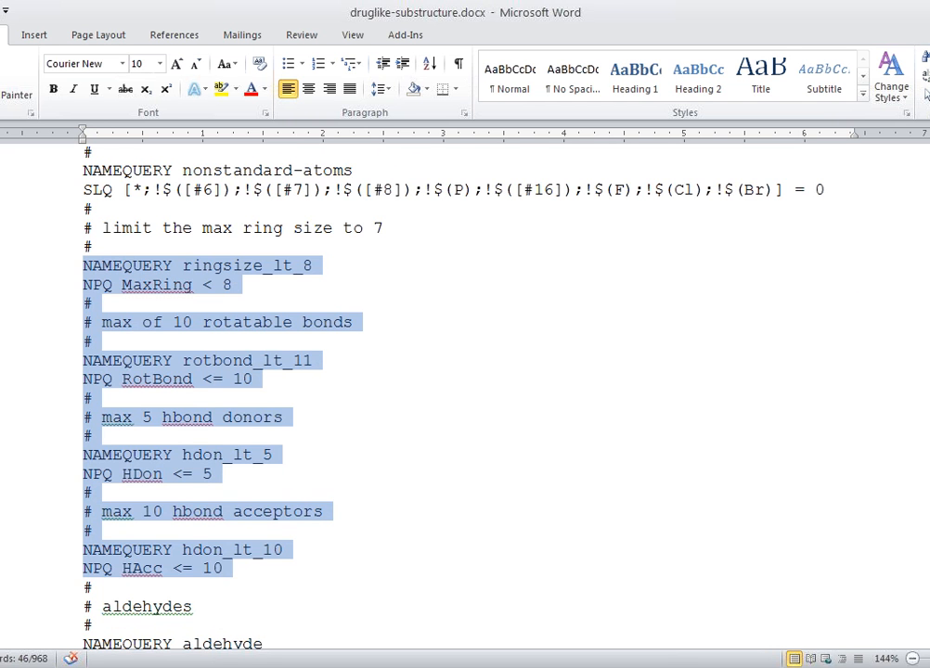
# Step: Read through the substructure exclusion queries, from aldehydes and sulfonates to the acid and hetero halides from the PAINS paper
pyautogui.scroll(-2, 464, 390)
pyautogui.scroll(-3, 464, 390)
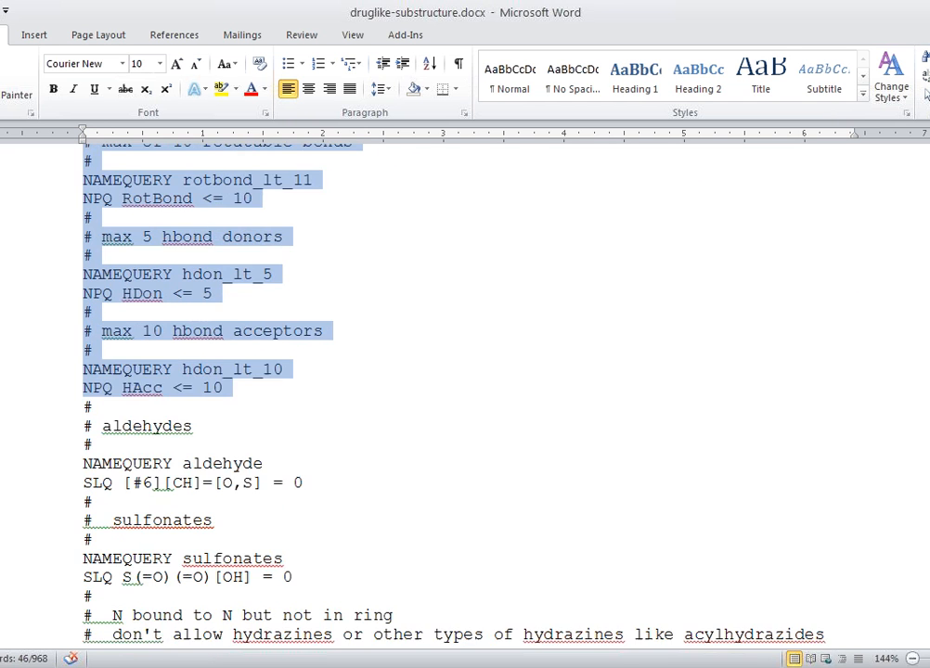
pyautogui.scroll(-1, 464, 390)
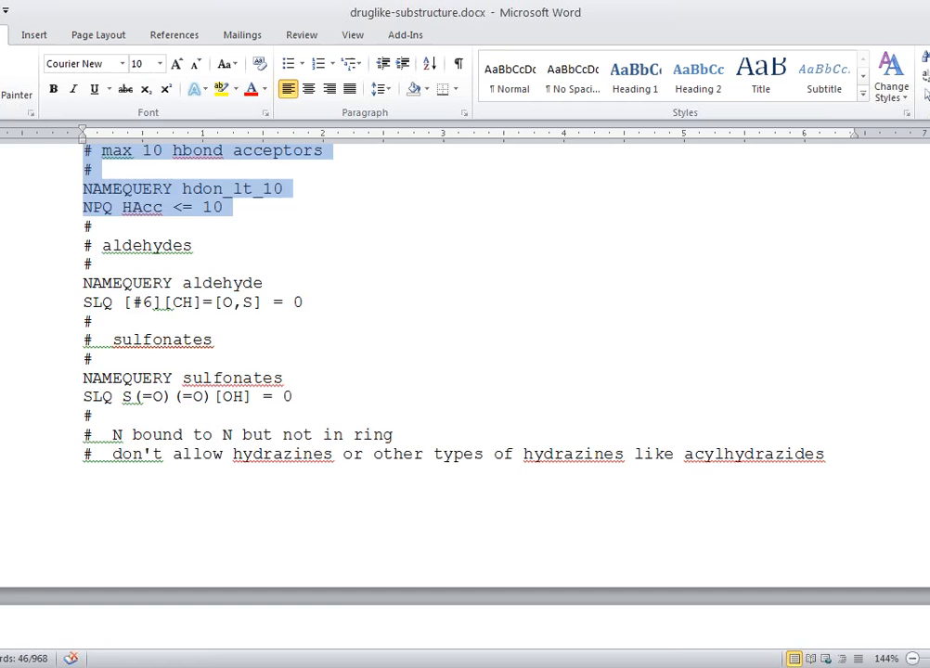
pyautogui.scroll(-3, 464, 390)
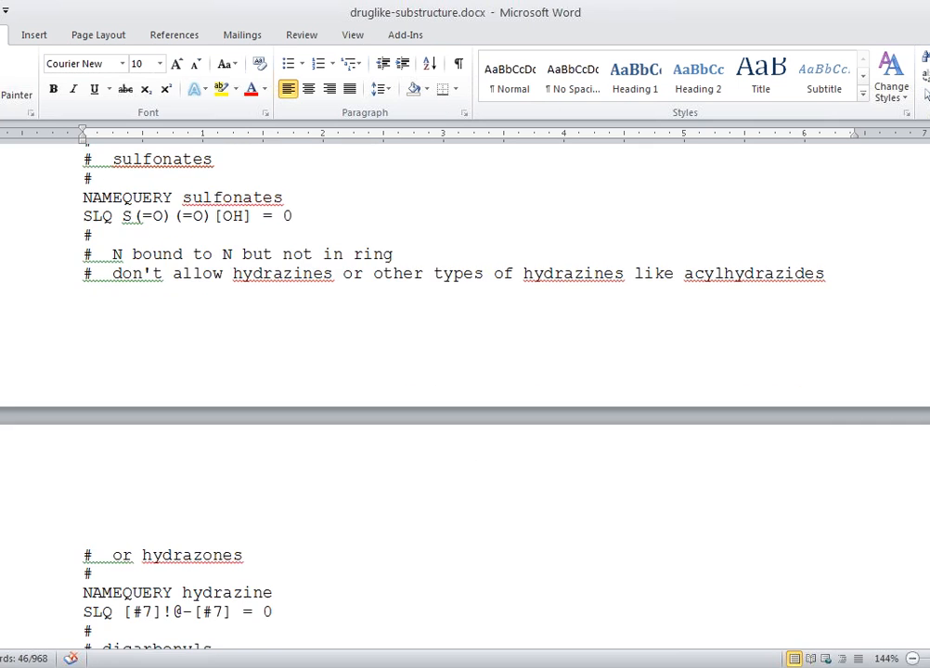
pyautogui.scroll(-5, 464, 390)
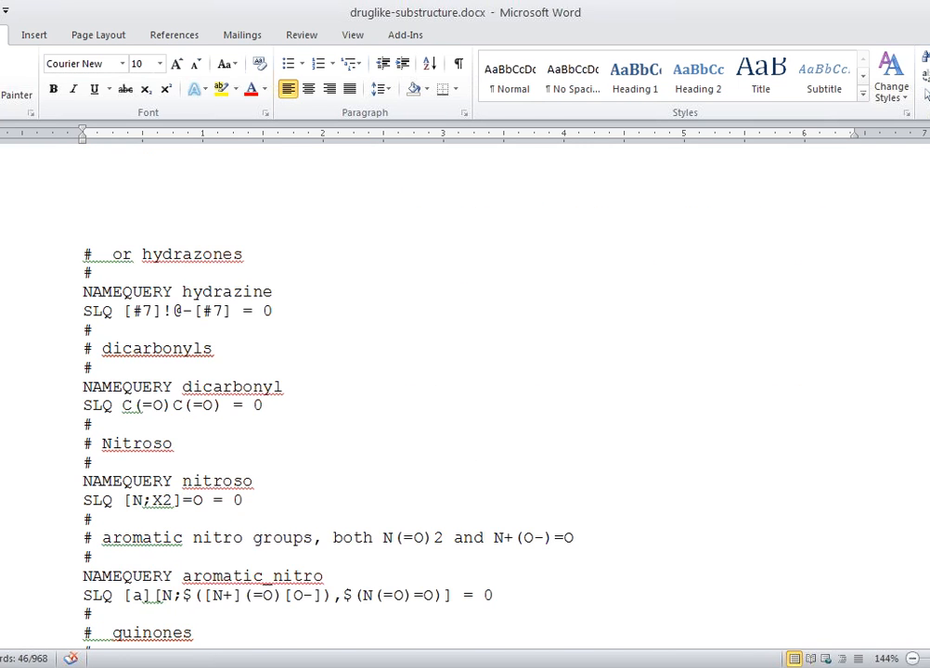
pyautogui.scroll(-2, 464, 389)
pyautogui.scroll(-2, 464, 390)
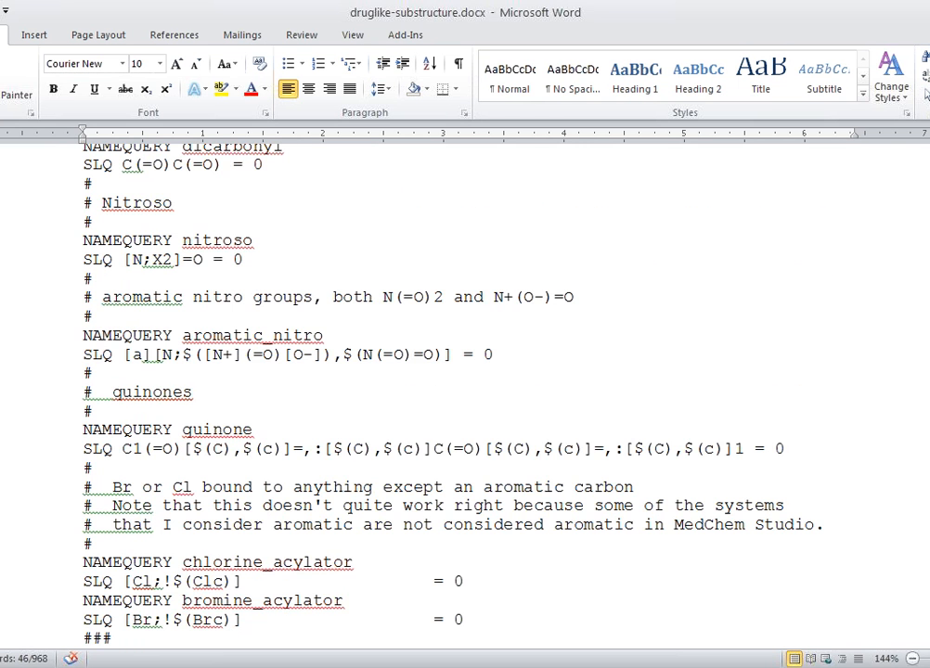
pyautogui.scroll(-2, 465, 390)
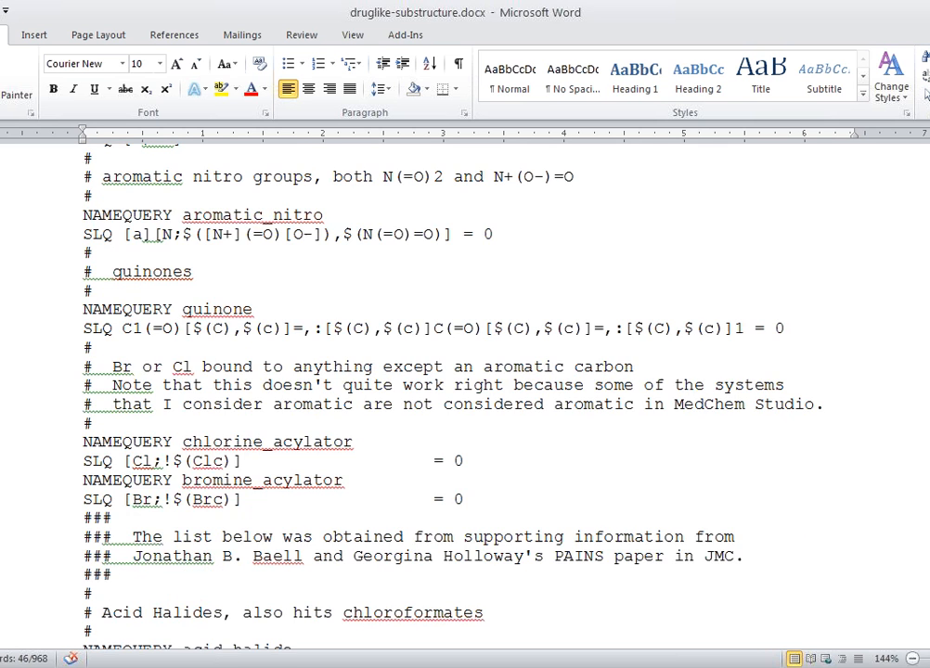
pyautogui.scroll(-2, 464, 389)
pyautogui.scroll(-1, 464, 390)
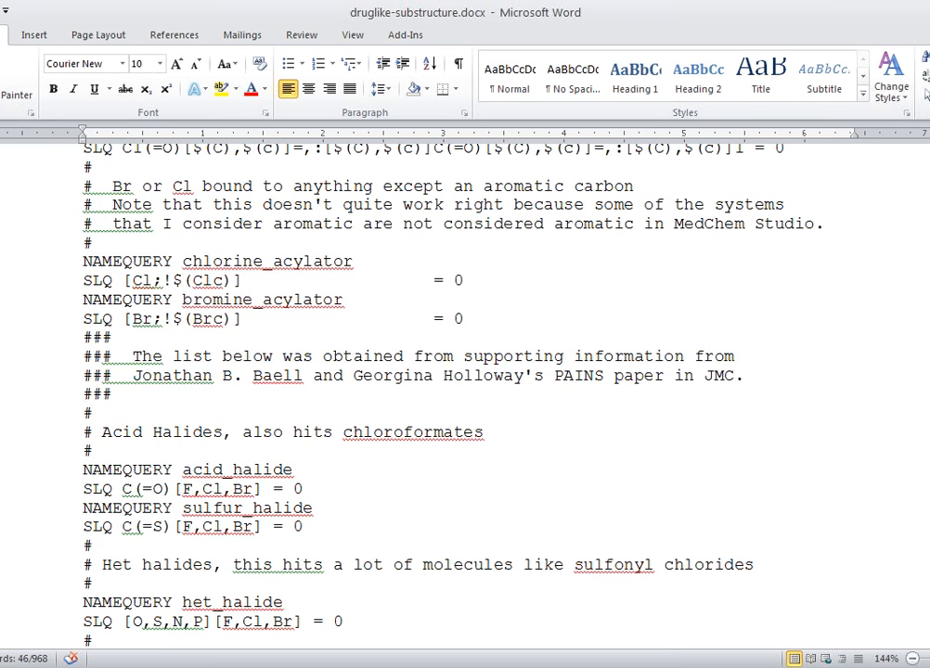
# Step: Switch back to MedChem Studio, run the filtered transform on benzimidazole and close its results without saving the changes
pyautogui.hotkey('alt', 'Tab')
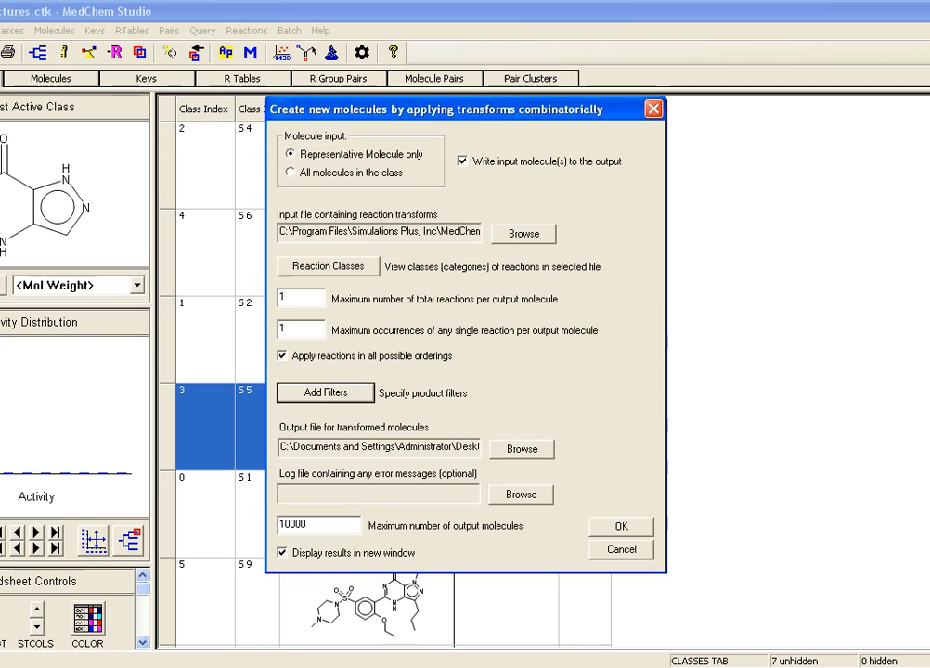
pyautogui.click(621, 526)
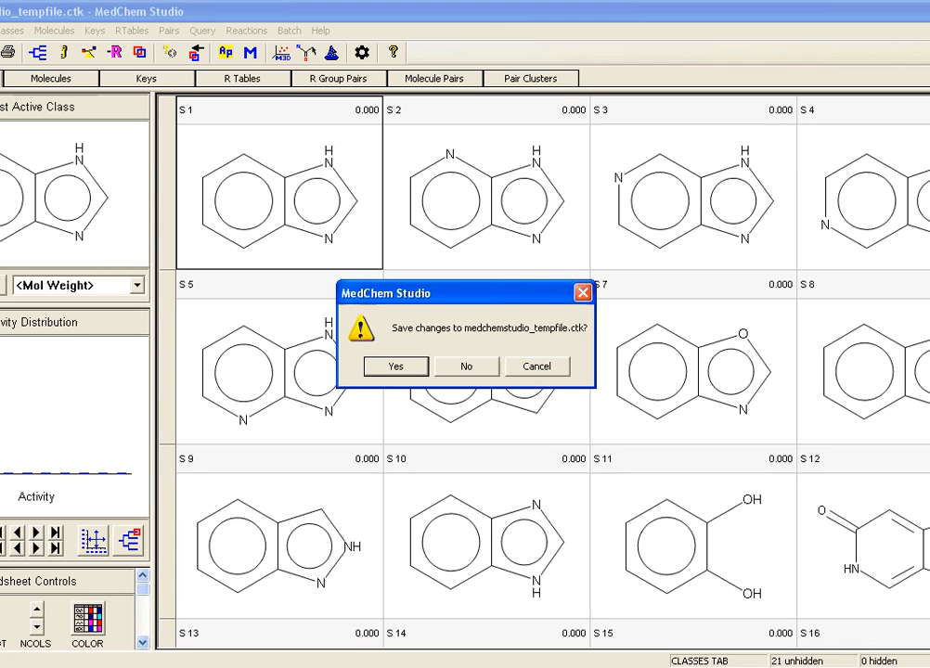
pyautogui.press('n')
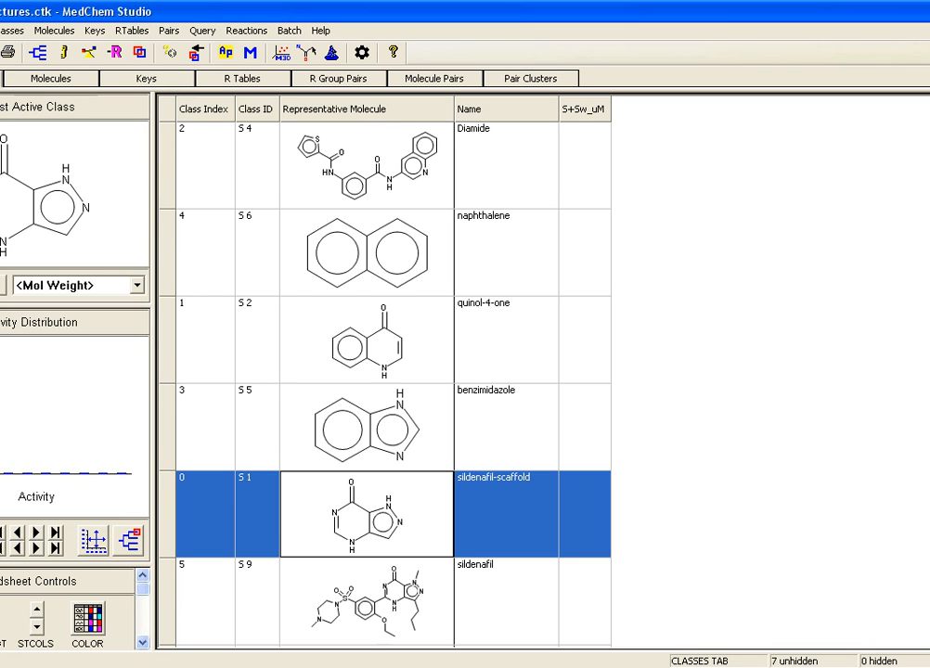
# Step: Switch to transform1.crf in Word to examine the pyrazole-to-imidazole reaction definition
pyautogui.click(413, 666)
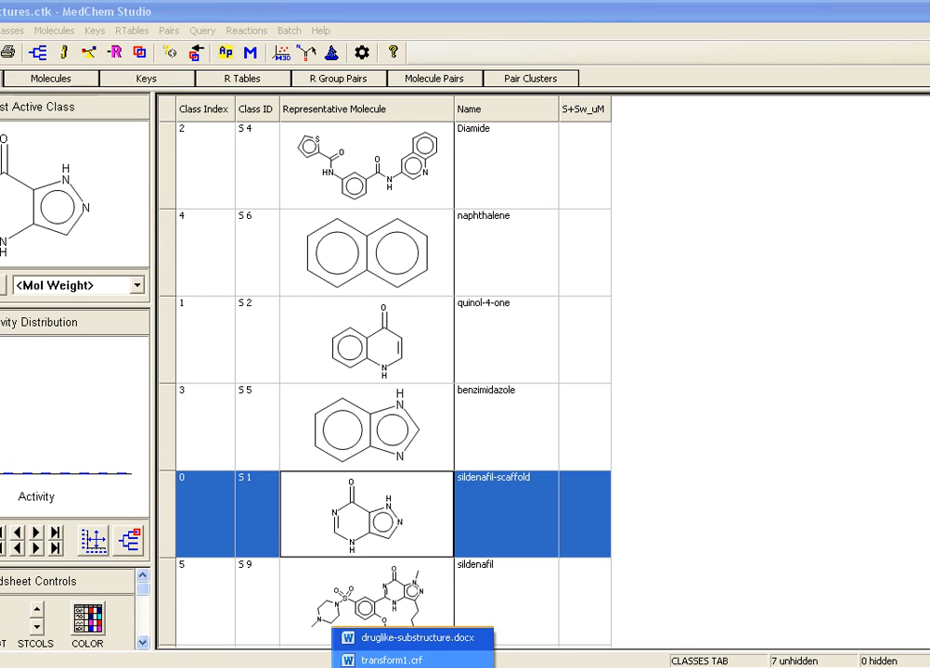
pyautogui.click(408, 660)
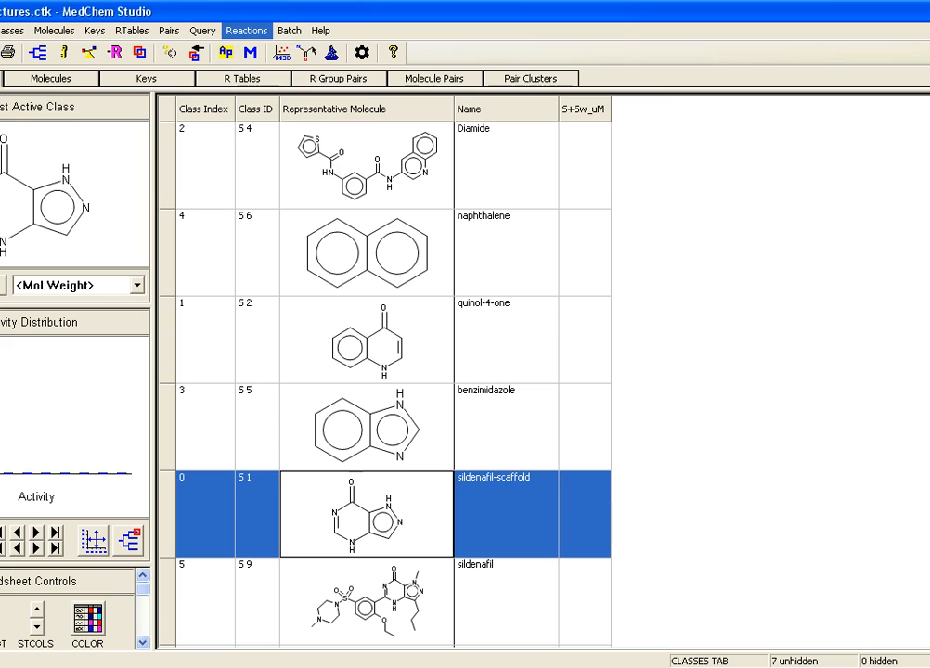
# Step: Switch to MedChem Studio and choose transform1.crf from the Comb-Transforms folder as the reaction file for a combinatorial transform of the sildenafil-scaffold
pyautogui.click(245, 31)
pyautogui.click(289, 64)
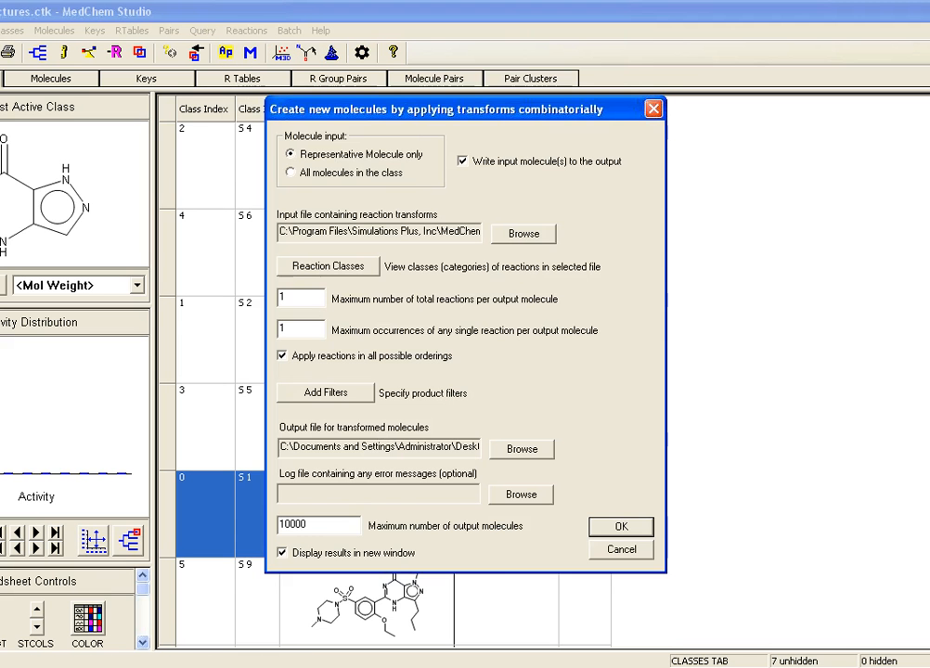
pyautogui.click(524, 233)
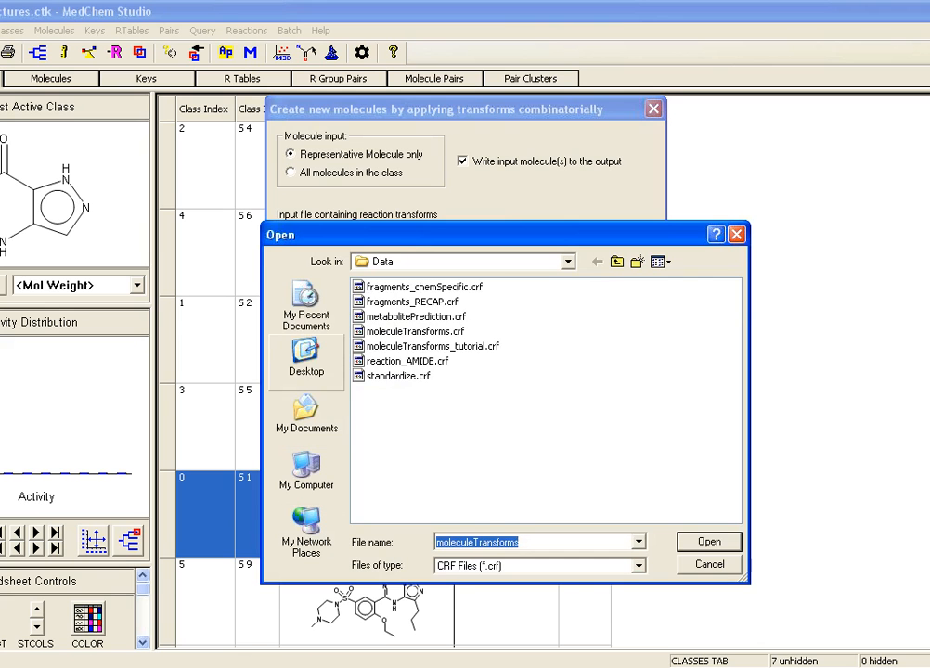
pyautogui.click(306, 359)
pyautogui.click(393, 361)
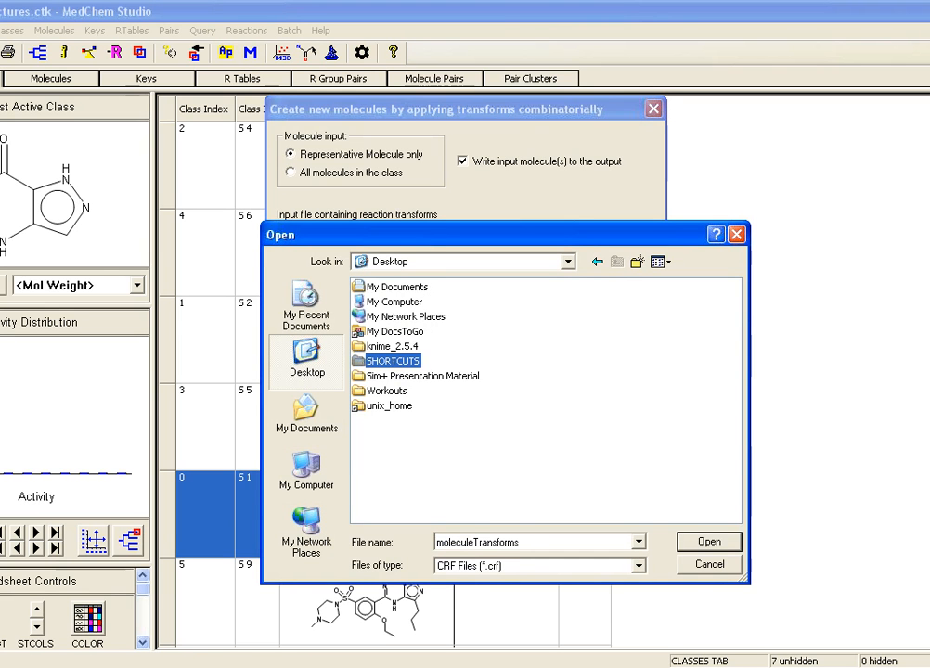
pyautogui.doubleClick(392, 361)
pyautogui.doubleClick(401, 287)
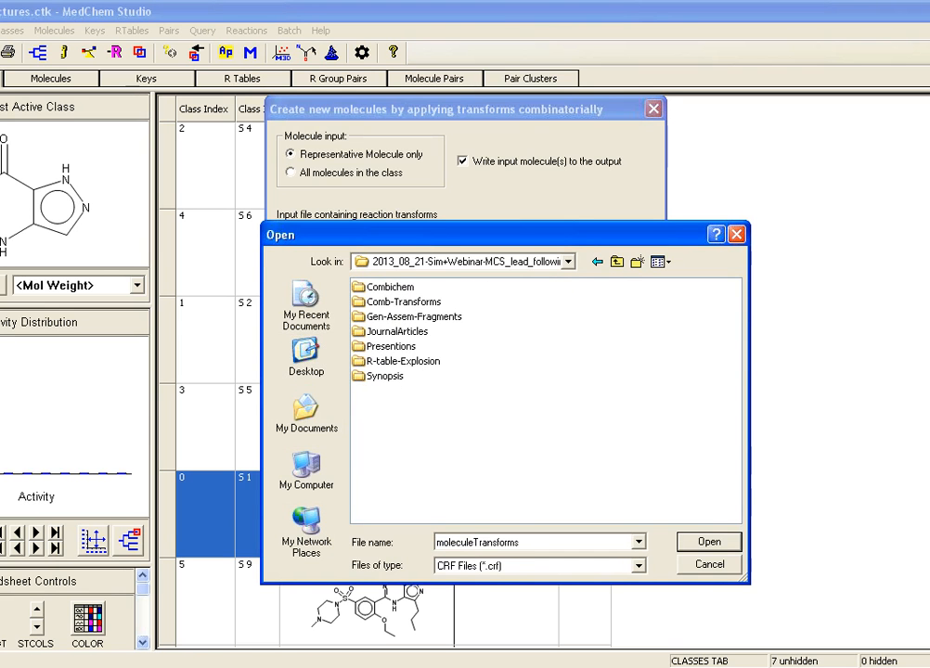
pyautogui.doubleClick(403, 301)
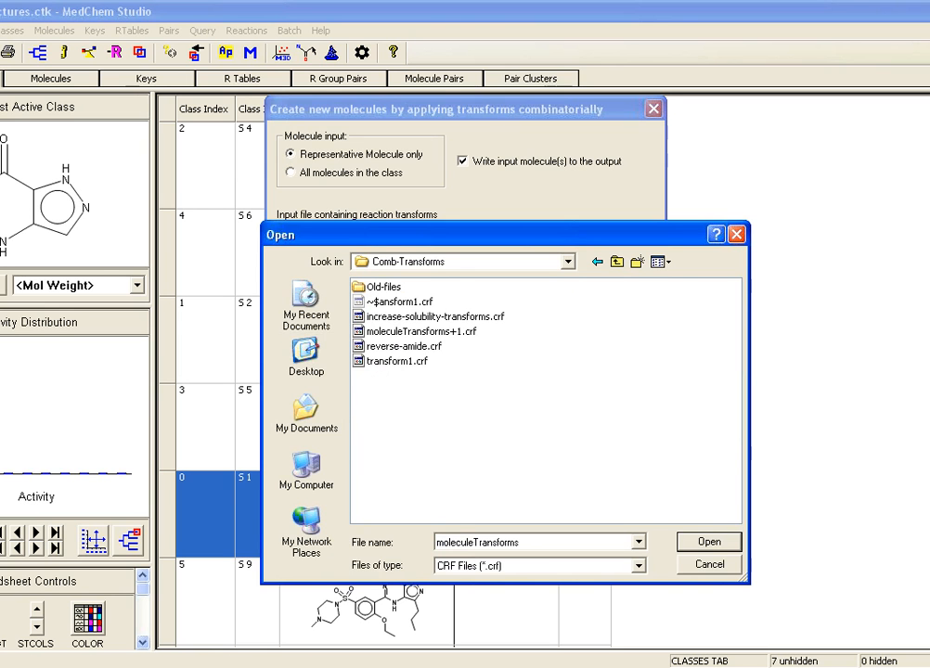
pyautogui.doubleClick(396, 361)
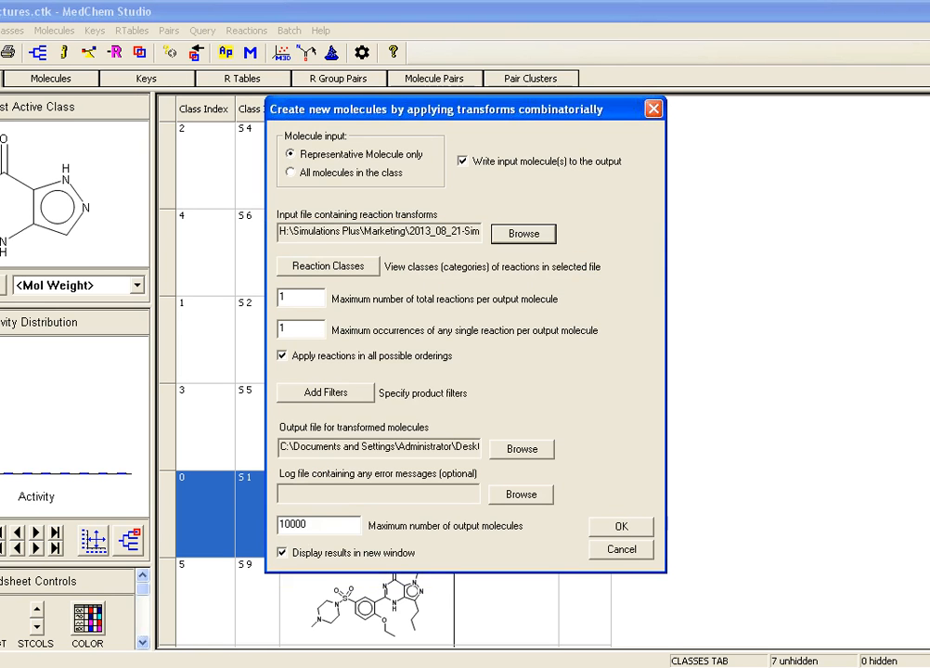
# Step: Run the pyrazole-to-imidazole transform on the sildenafil-scaffold and close its results without saving the changes
pyautogui.click(621, 527)
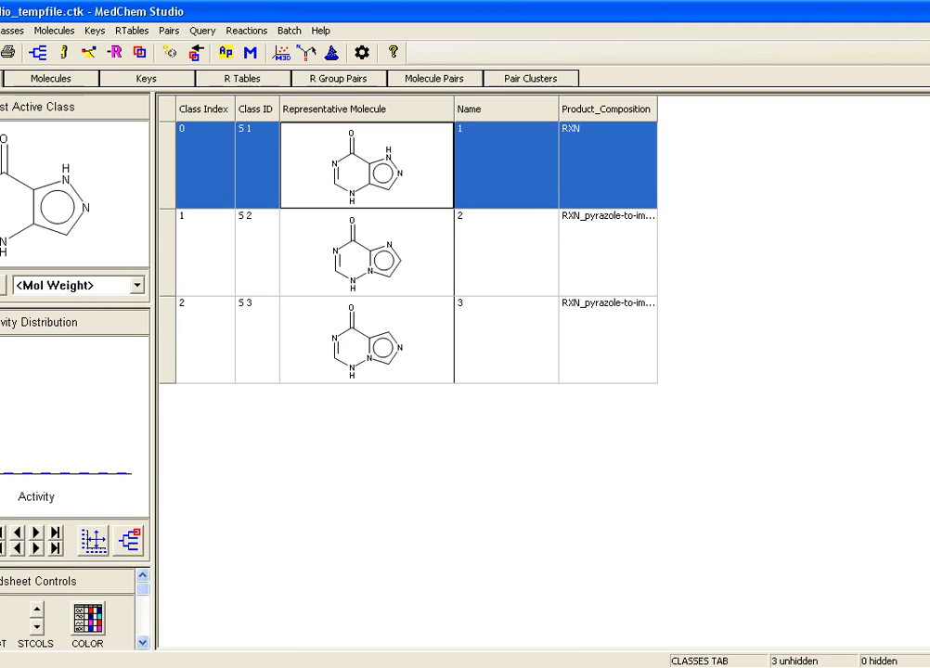
pyautogui.hotkey('alt', 'F4')
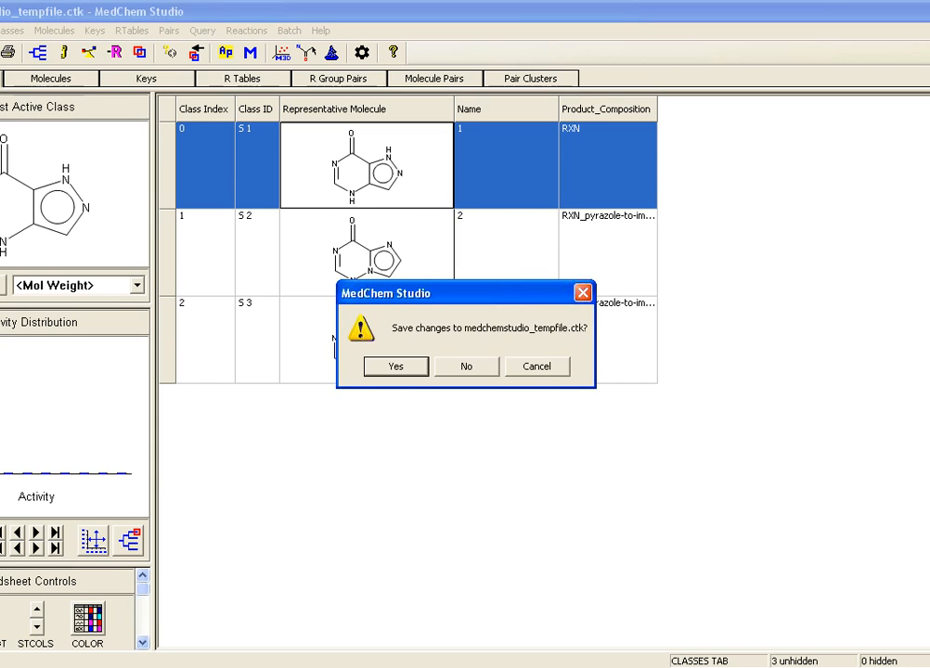
pyautogui.press('n')
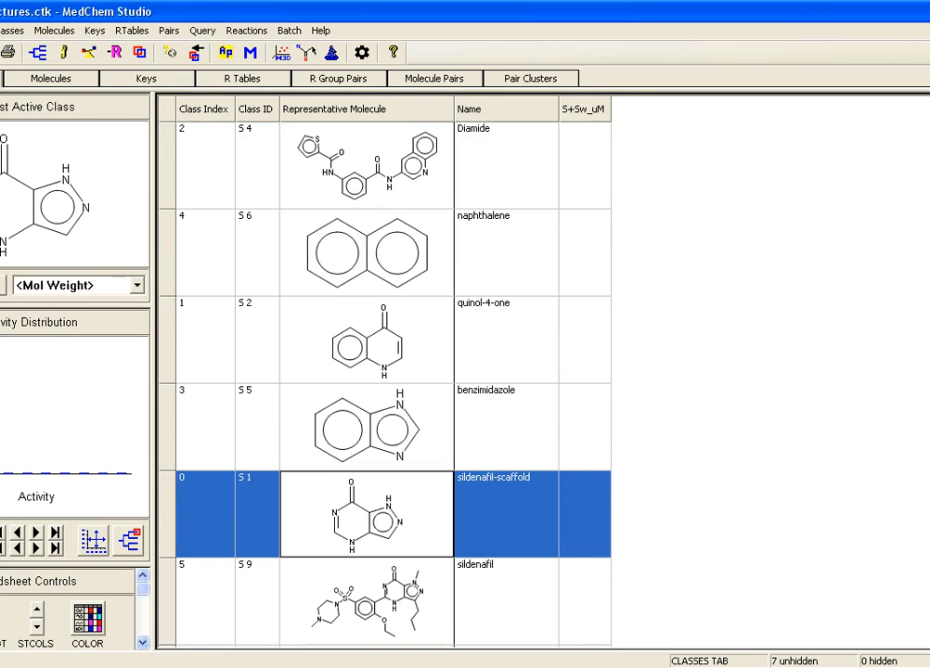
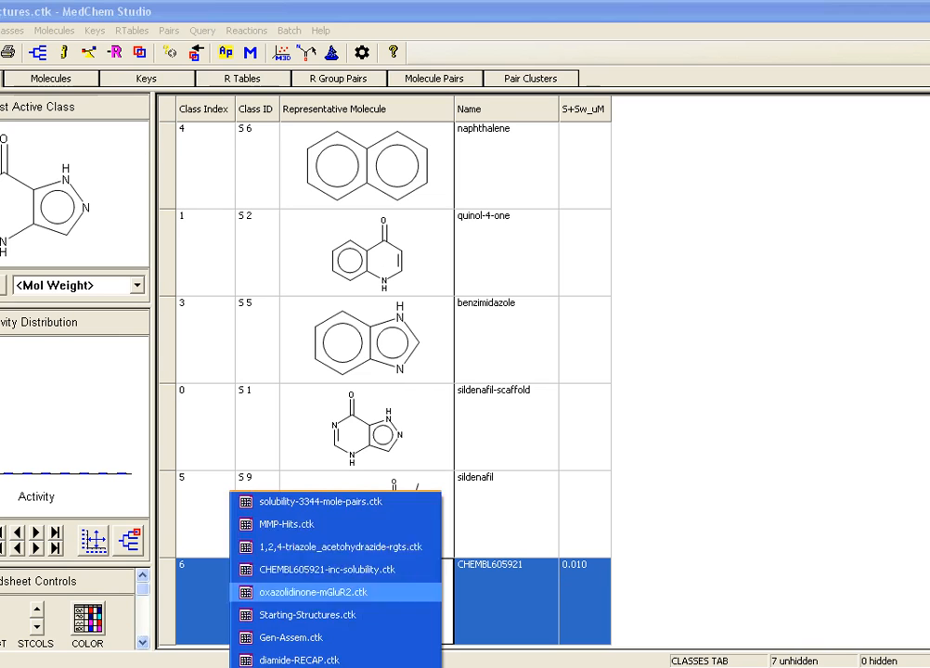
# Step: In solubility-3344-mole-pairs.ctk, configure matched molecular pair generation on logS-Molar with a minimum difference of 1, and cancel it
pyautogui.click(311, 504)
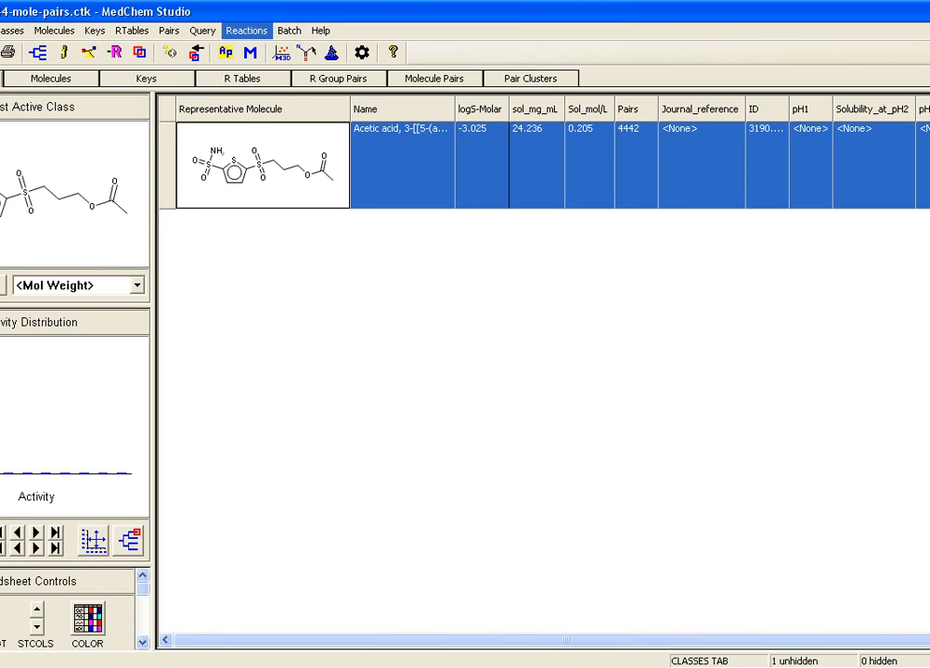
pyautogui.click(169, 31)
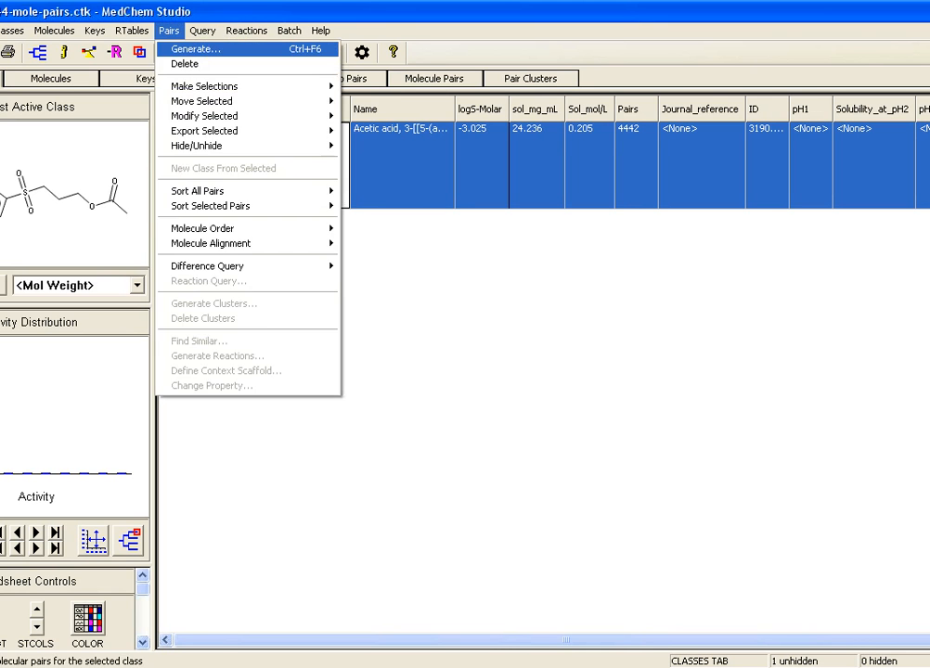
pyautogui.click(195, 48)
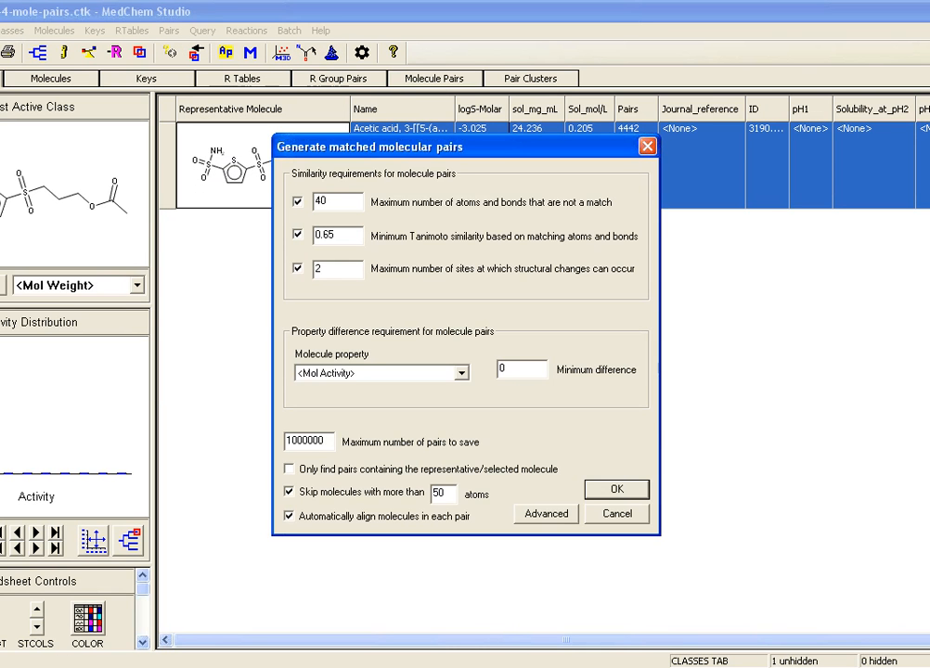
pyautogui.moveTo(427, 146); pyautogui.dragTo(515, 196)
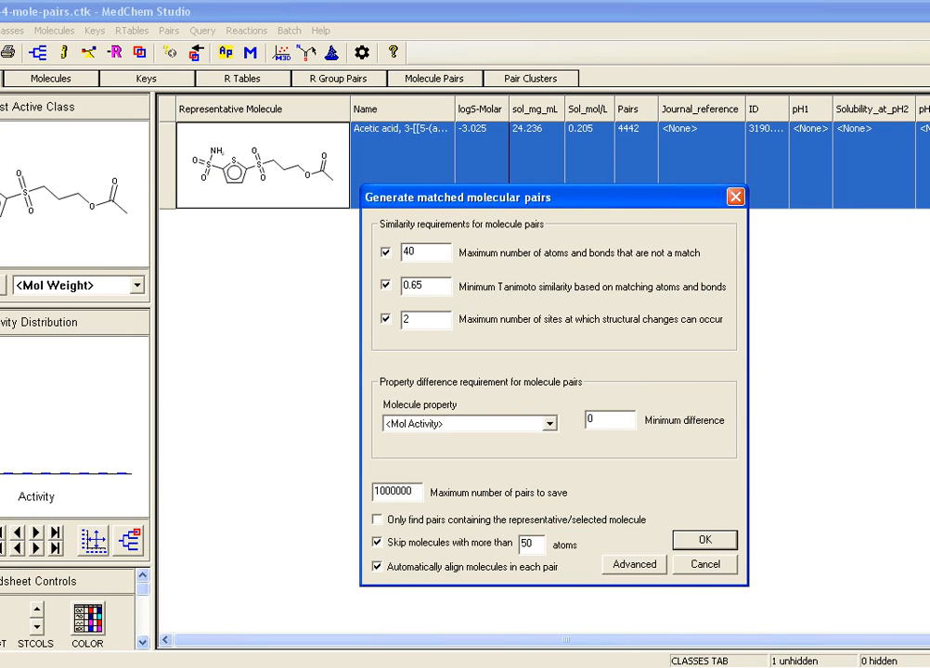
pyautogui.click(550, 424)
pyautogui.scroll(-1, 464, 474)
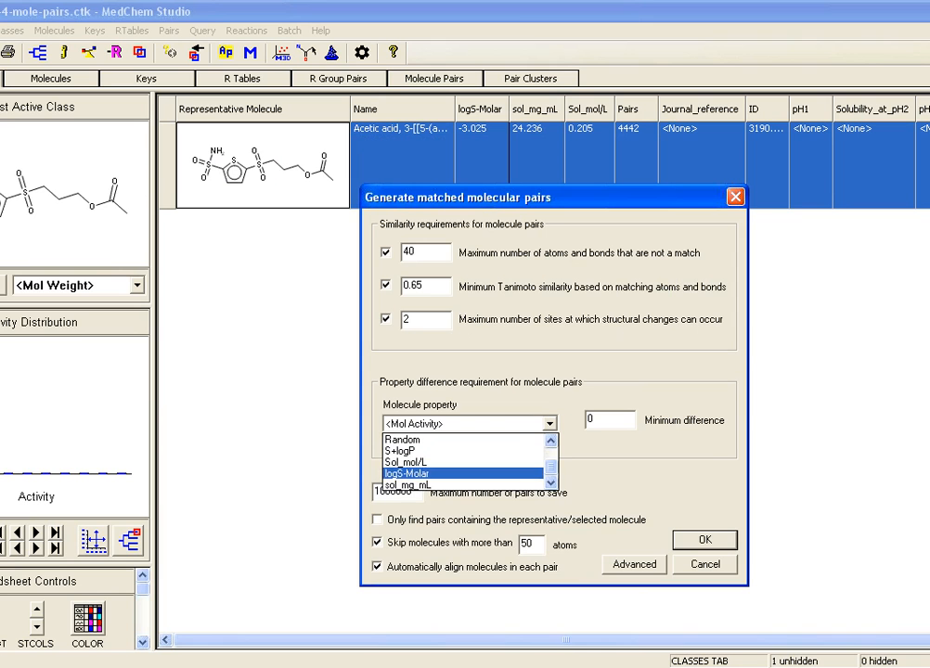
pyautogui.click(408, 474)
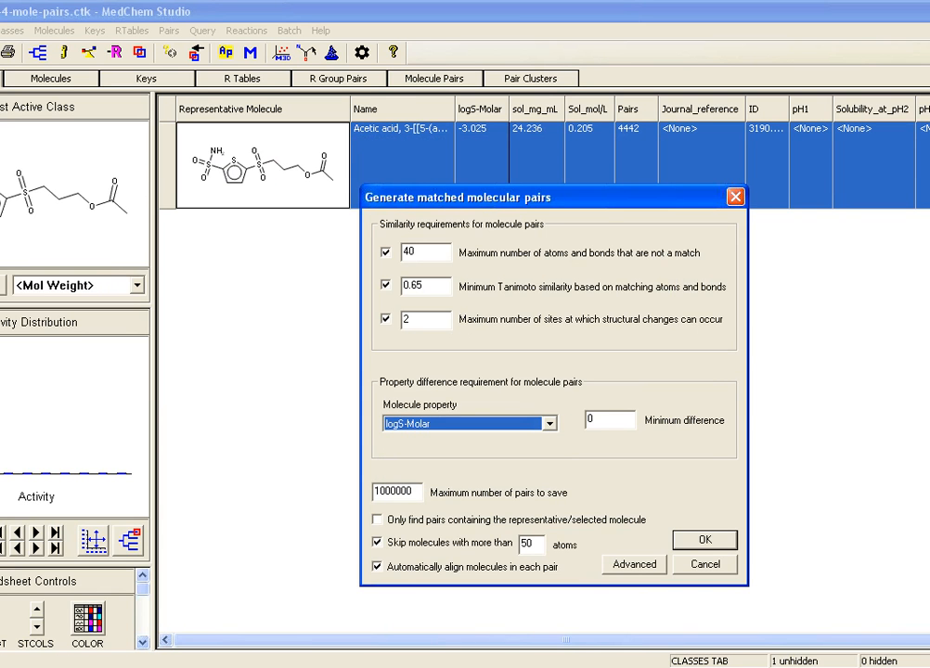
pyautogui.press('Tab')
pyautogui.write('1')
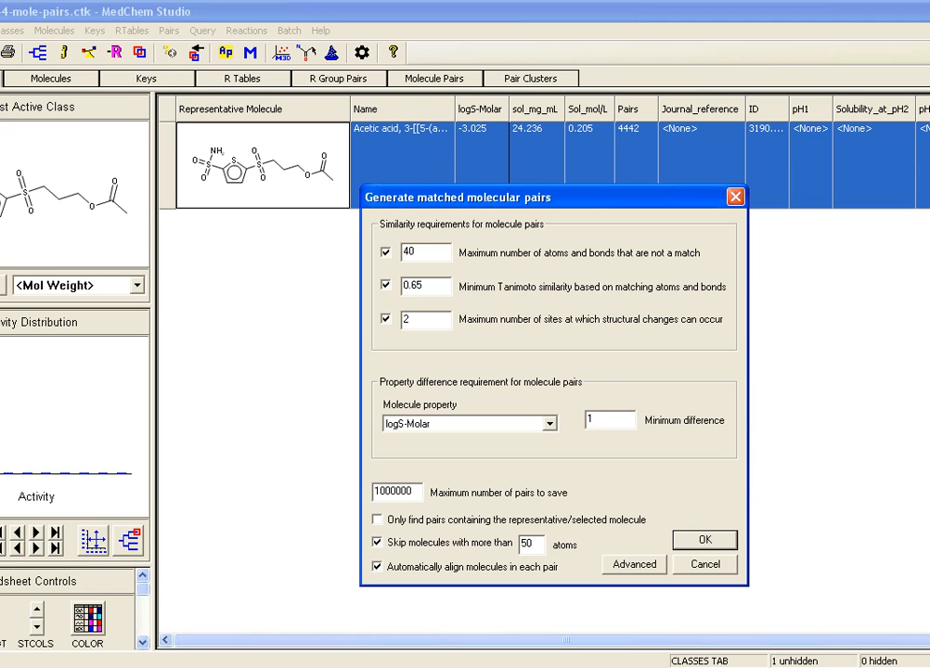
pyautogui.click(705, 564)
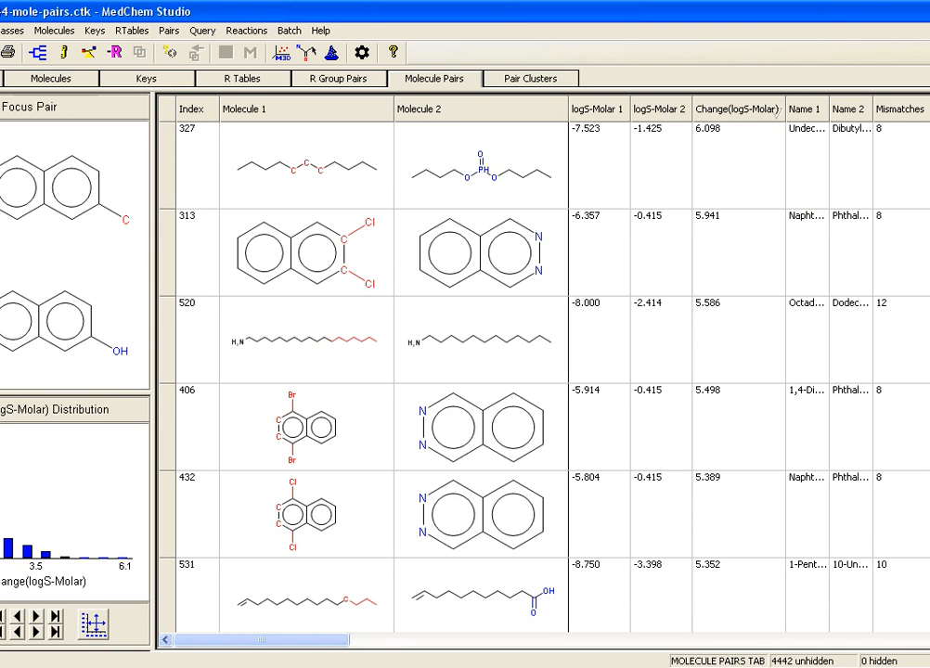
# Step: Reset the pair sorting, select all pairs, set 5 as minimum and maximum atoms for exporting them as reaction transforms, and cancel the export
pyautogui.click(738, 110)
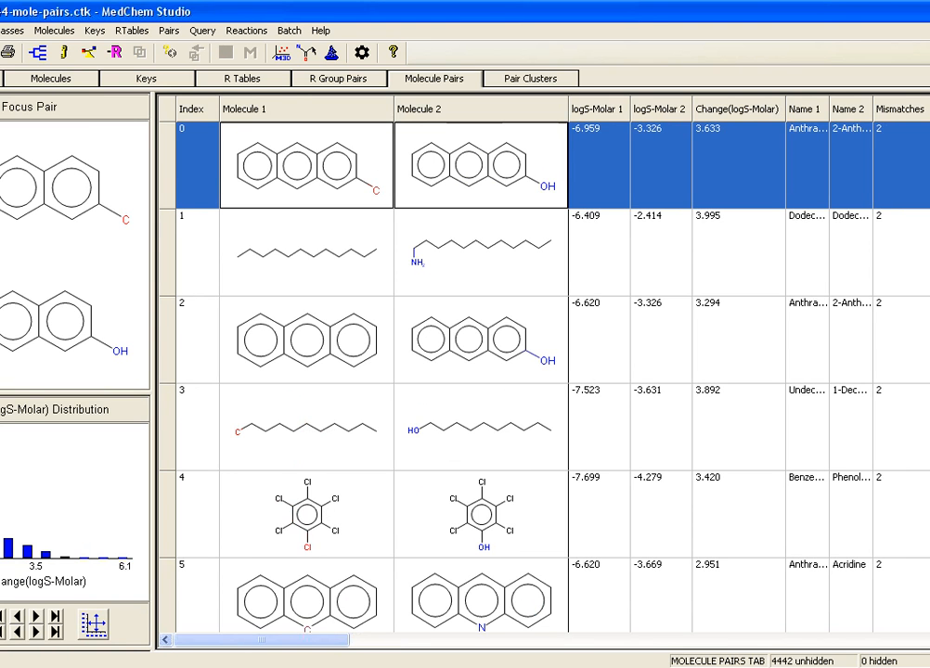
pyautogui.hotkey('ctrl', 'a')
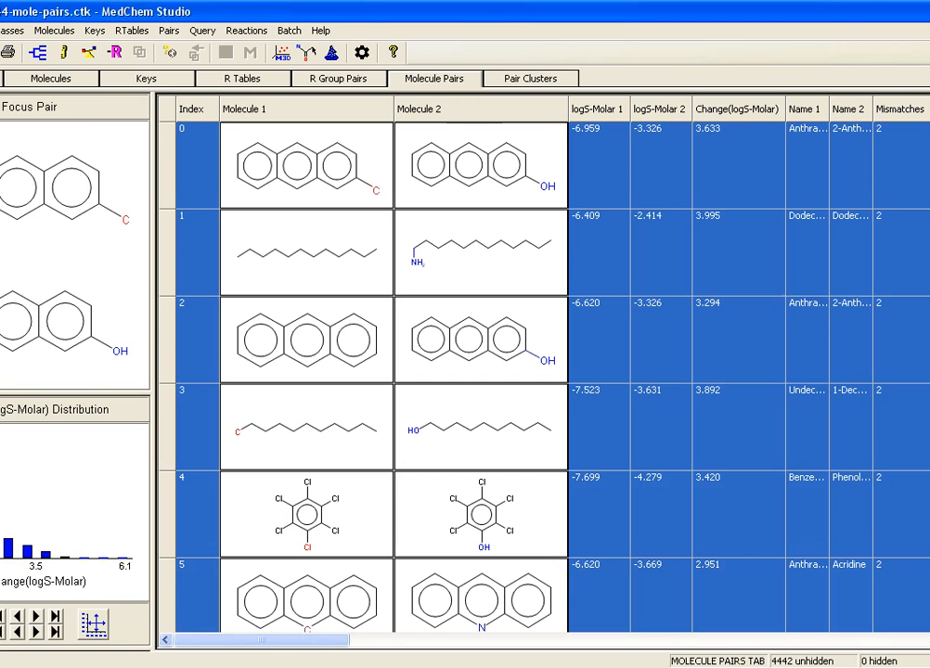
pyautogui.rightClick(700, 156)
pyautogui.click(763, 352)
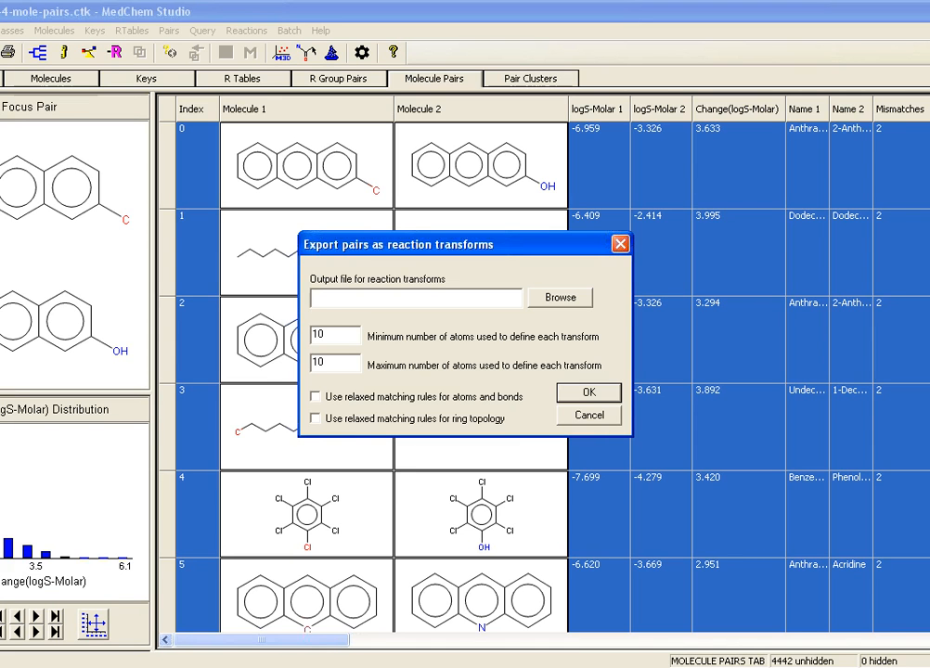
pyautogui.press('Tab')
pyautogui.write('5')
pyautogui.press('Tab')
pyautogui.write('5')
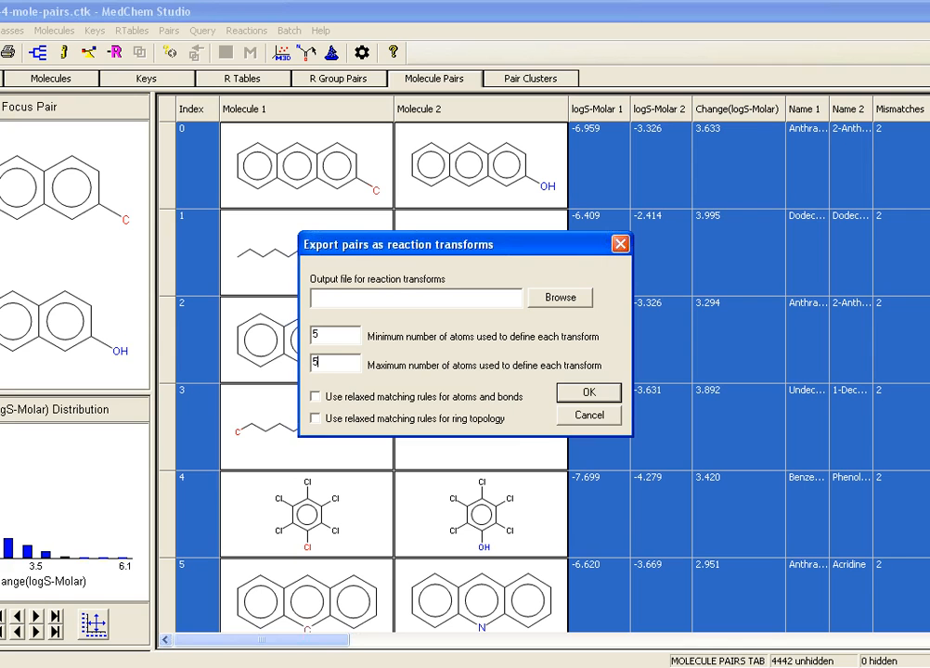
pyautogui.click(589, 416)
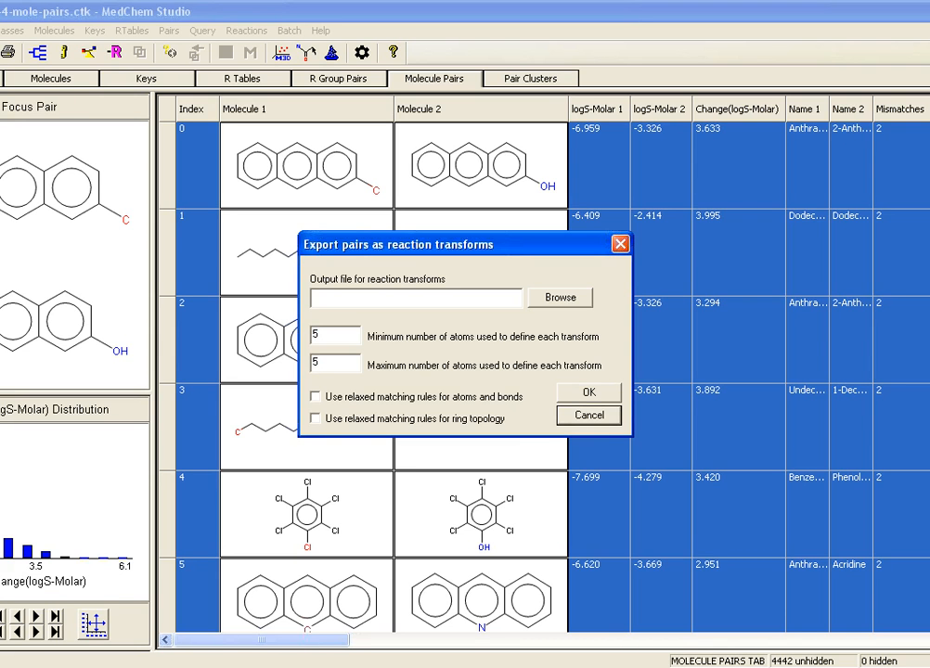
pyautogui.click(590, 416)
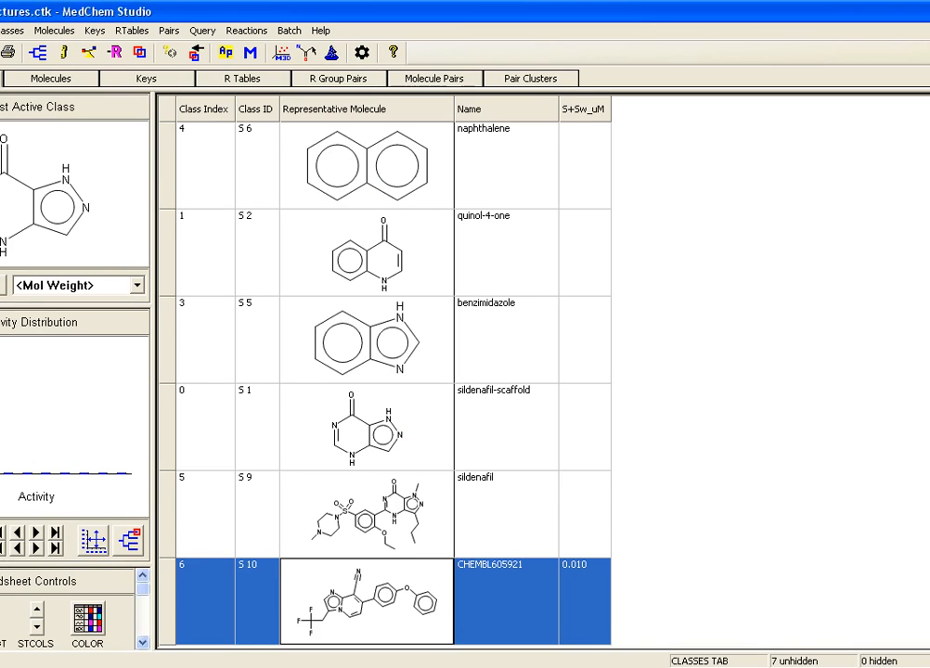
# Step: Choose increase-solubility-transforms.crf from the Comb-Transforms folder as the reaction file for a combinatorial transform of CHEMBL605921
pyautogui.click(246, 29)
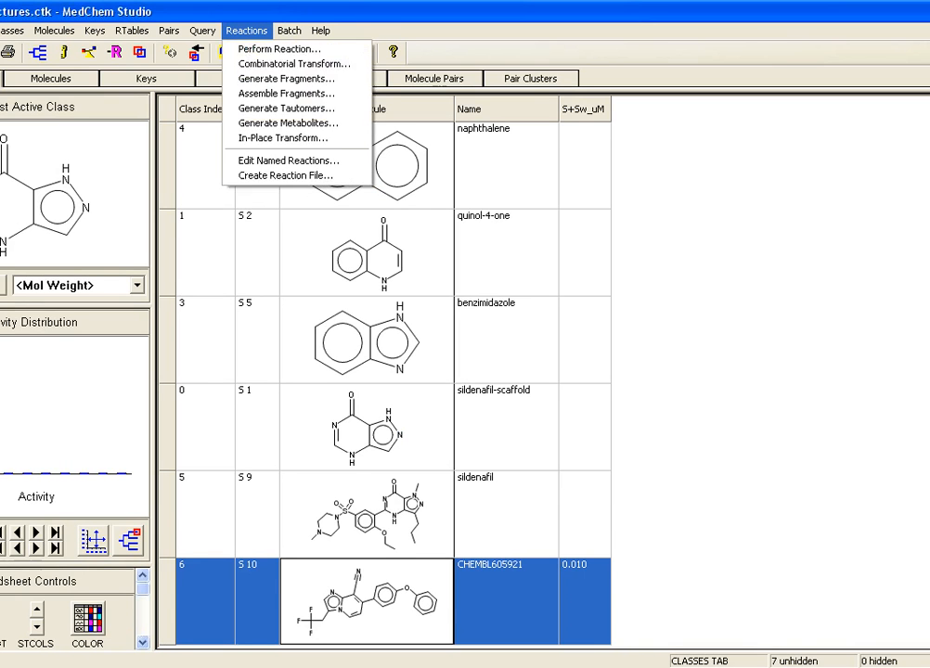
pyautogui.click(278, 64)
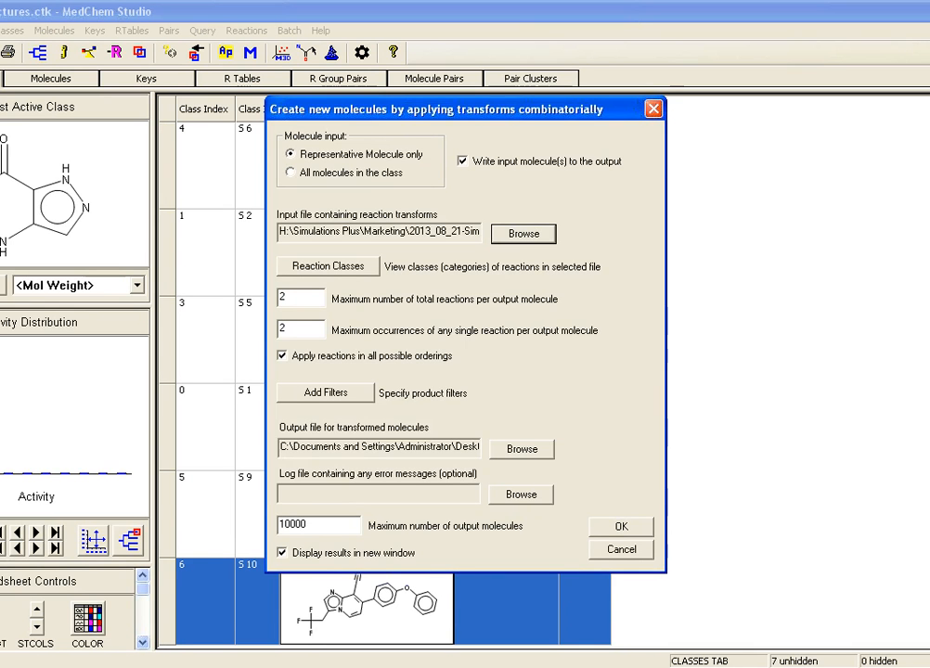
pyautogui.click(523, 234)
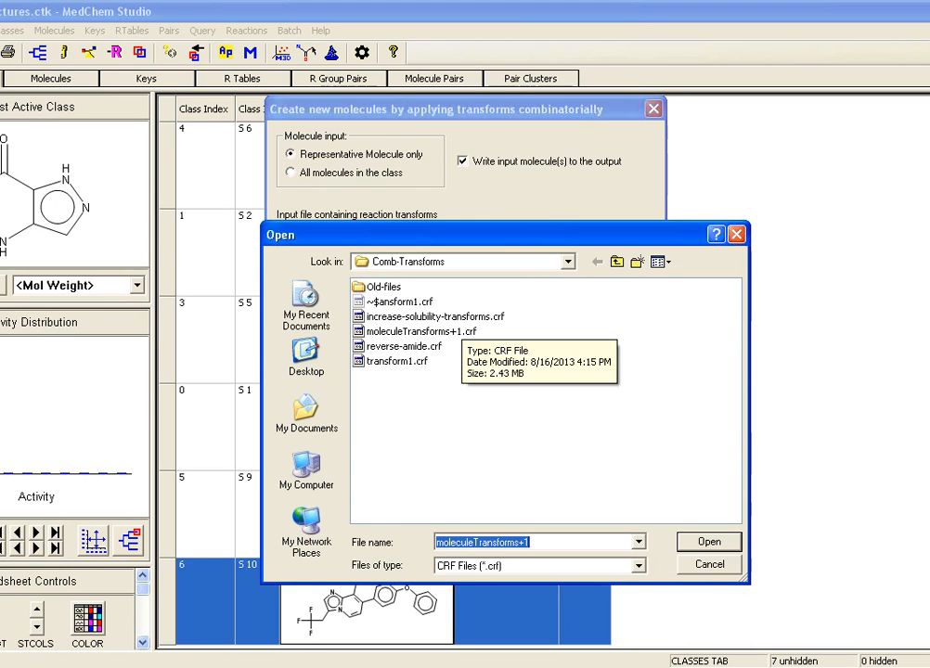
pyautogui.doubleClick(462, 319)
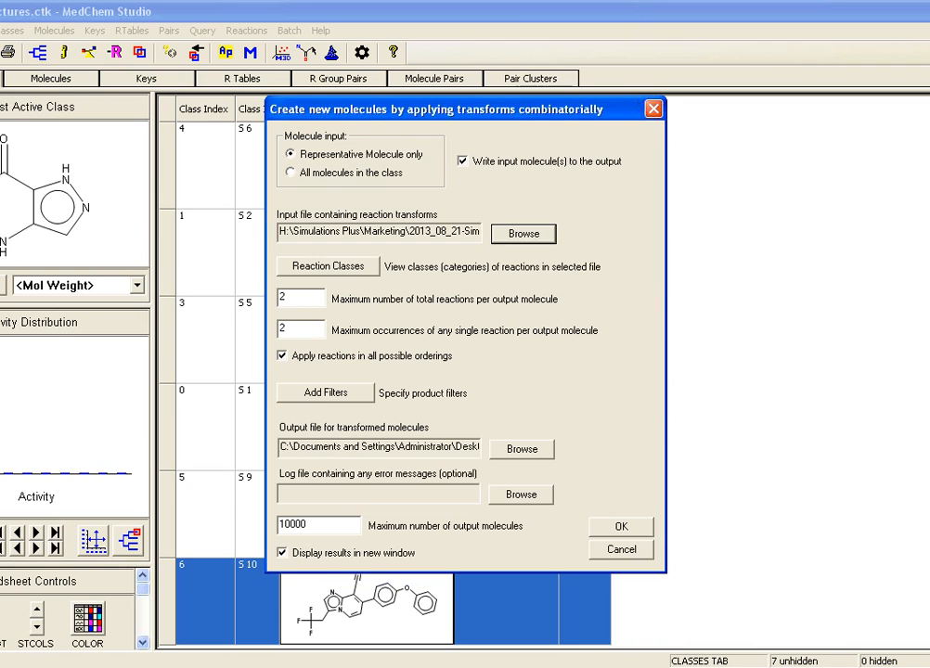
# Step: Limit the transform to 1 total reaction and 1 occurrence of any single reaction per output molecule, and run it
pyautogui.doubleClick(283, 298)
pyautogui.write('1')
pyautogui.press('Tab')
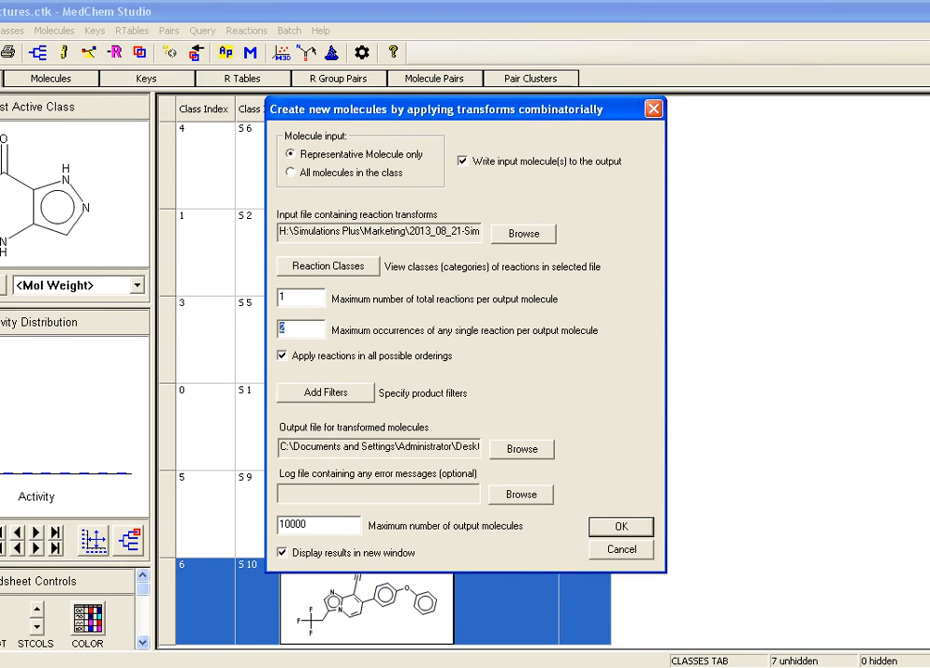
pyautogui.write('1')
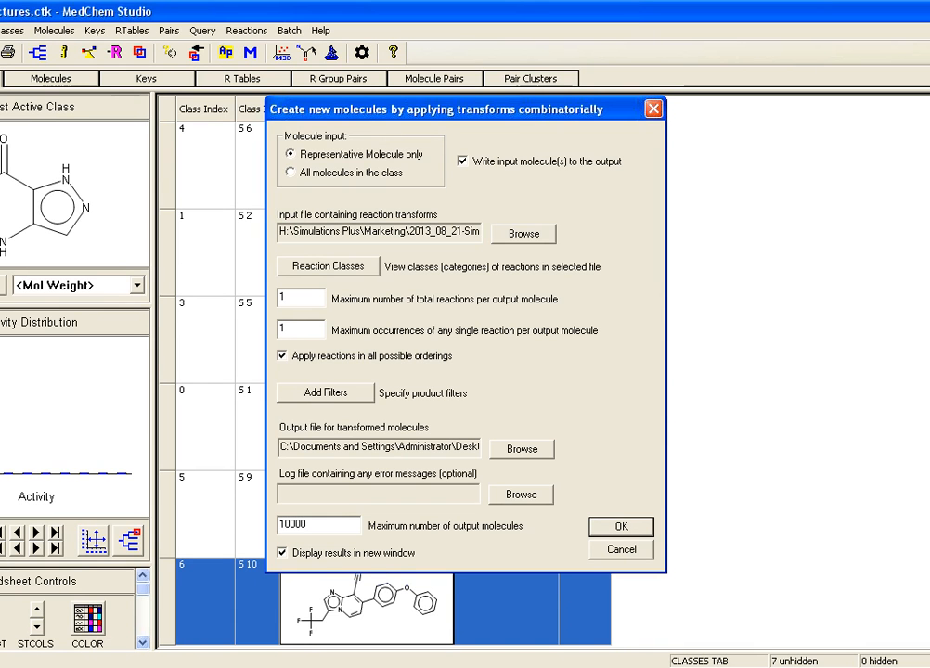
pyautogui.press('Return')
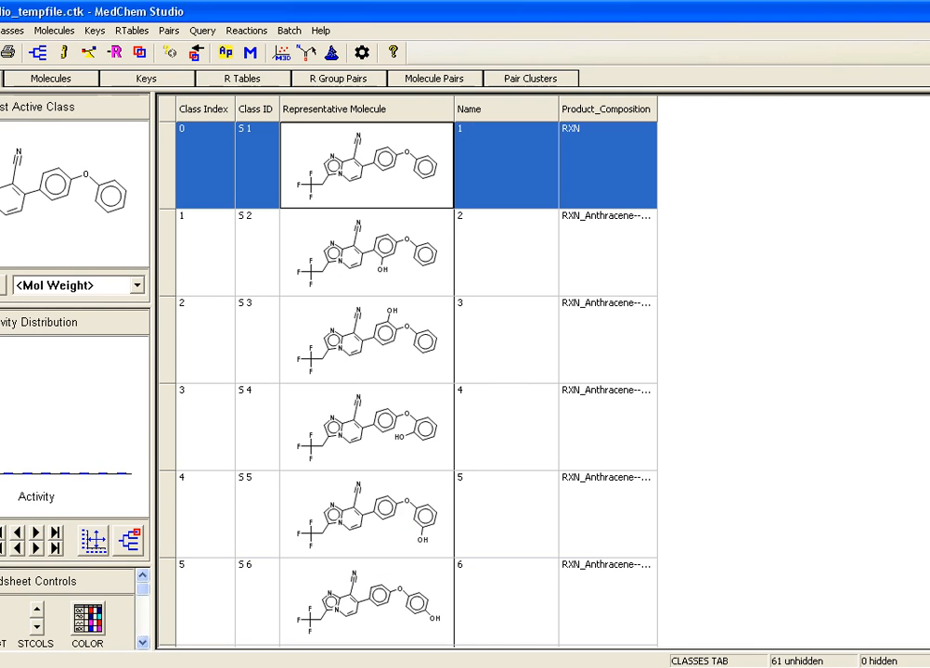
# Step: Switch to CHEMBL605921-inc-solubility.ctk and plot the user-defined attribute log(S+Sw_uM) on the distribution chart's X axis
pyautogui.click(301, 667)
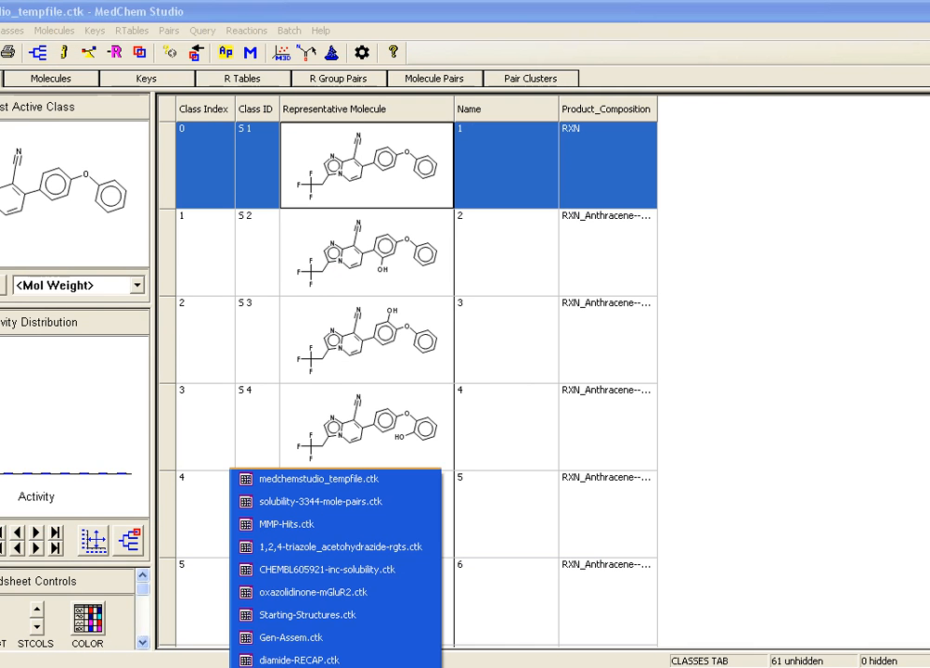
pyautogui.click(307, 570)
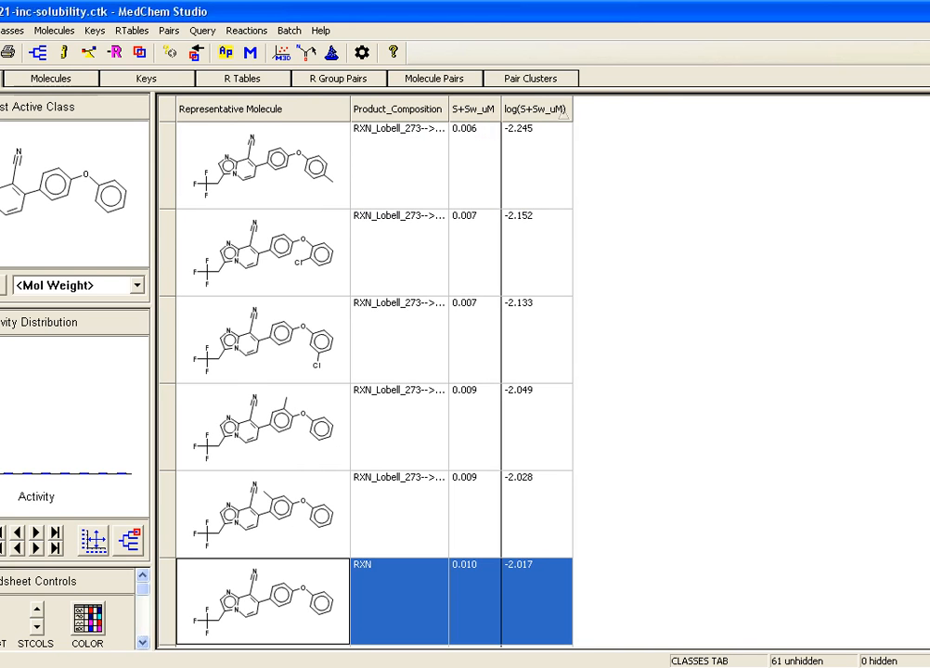
pyautogui.scroll(1, 374, 384)
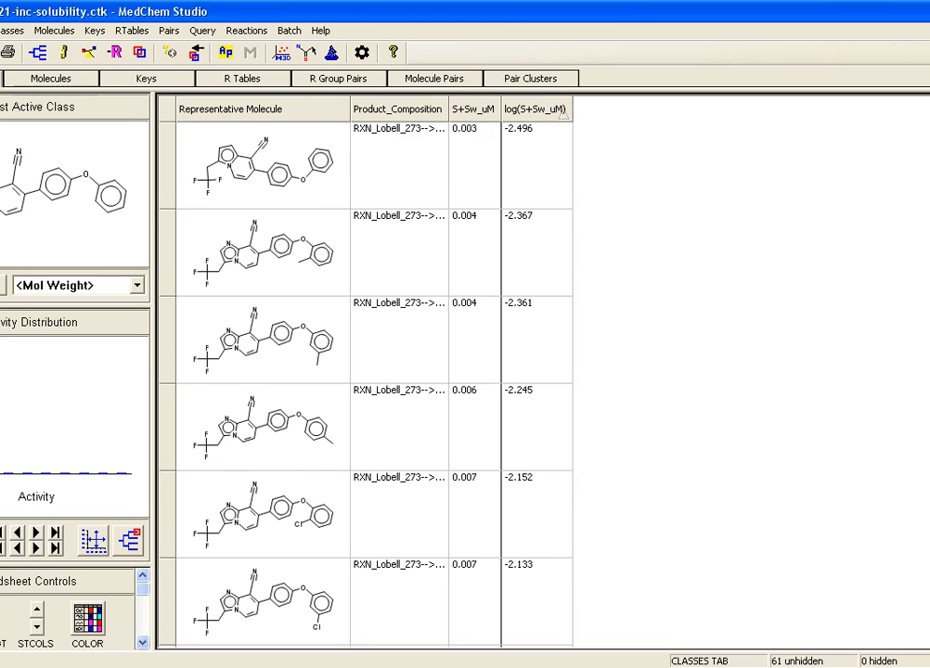
pyautogui.rightClick(75, 386)
pyautogui.moveTo(125, 418)
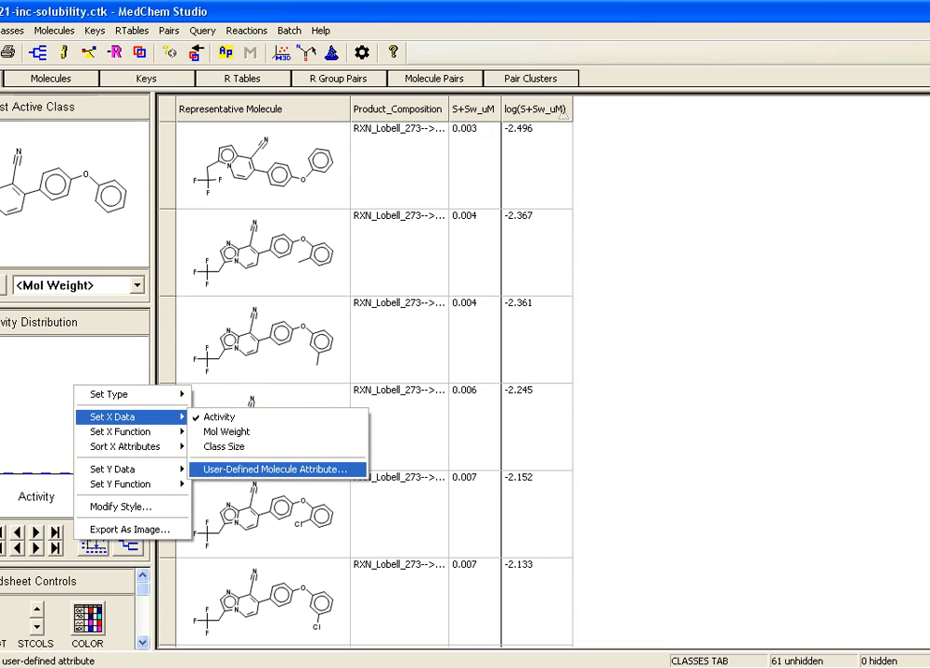
pyautogui.click(276, 469)
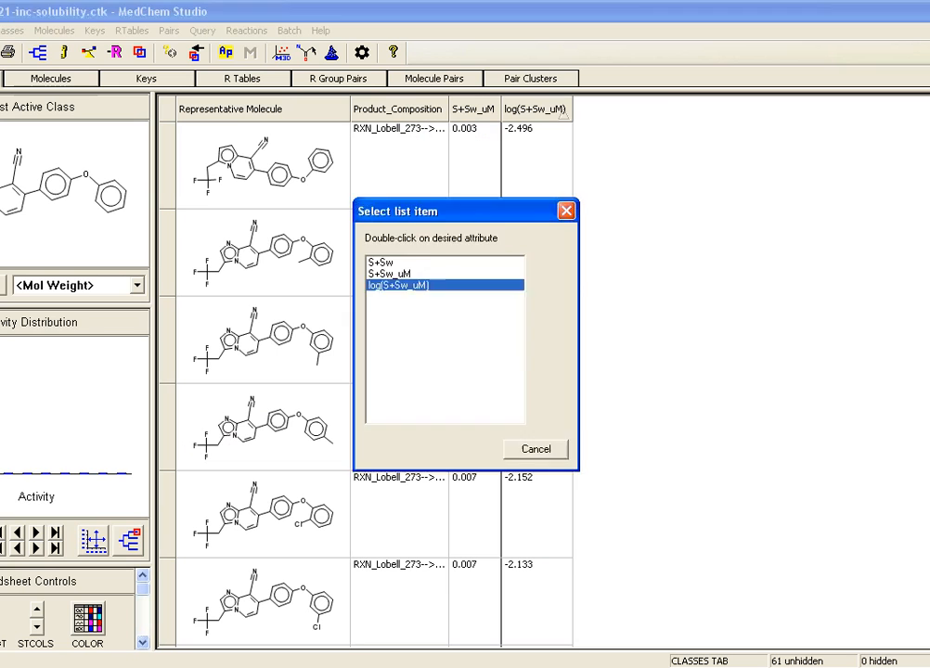
pyautogui.doubleClick(497, 406)
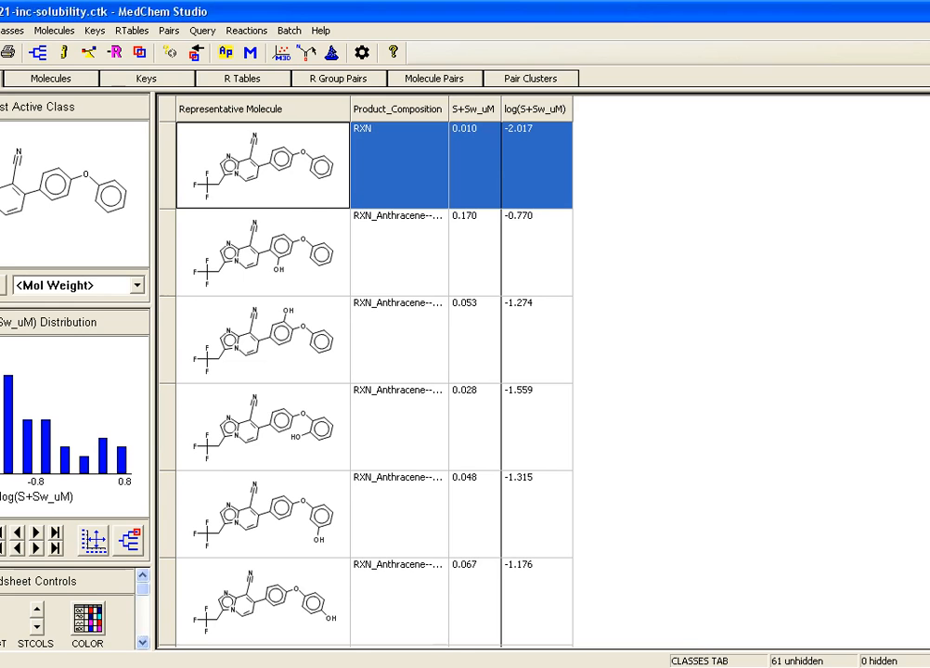
# Step: Sort the analogs by descending log(S+Sw_uM), examine their structures in the grid view, and close CHEMBL605921-inc-solubility.ctk
pyautogui.click(536, 110)
pyautogui.click(536, 110)
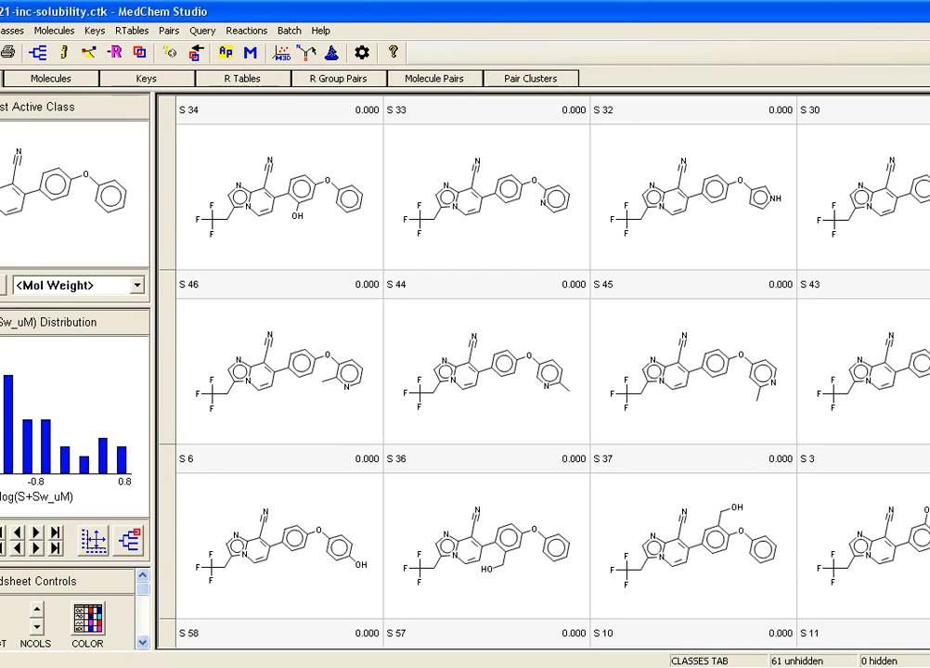
pyautogui.scroll(-5, 552, 371)
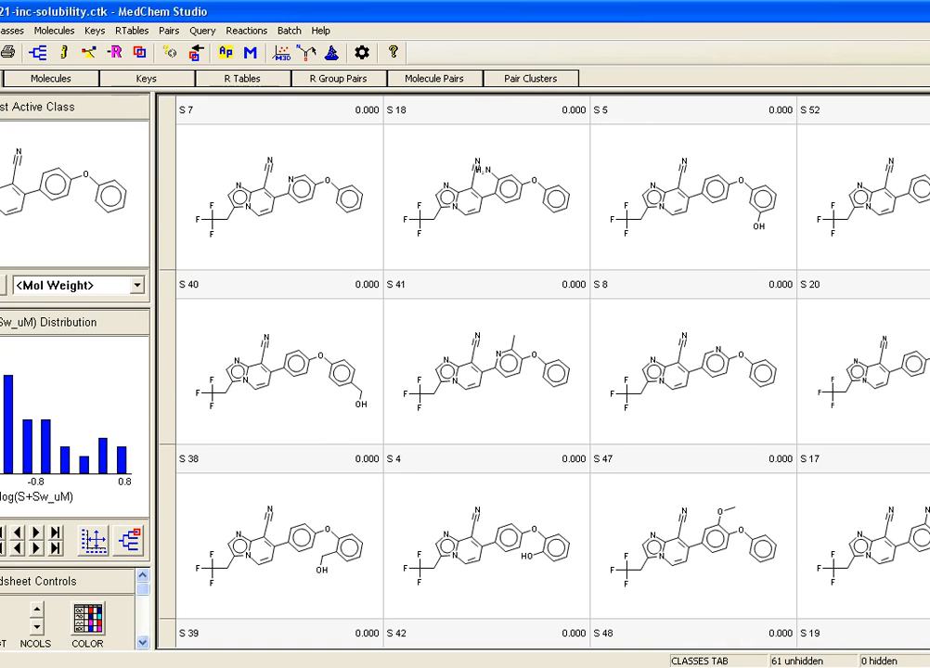
pyautogui.click(467, 368)
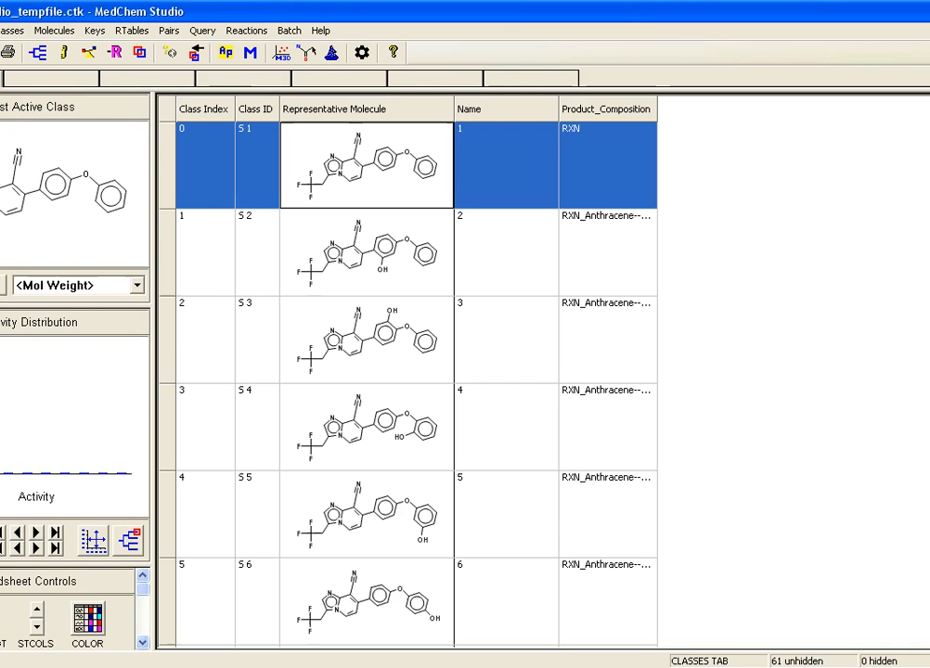
pyautogui.click(335, 667)
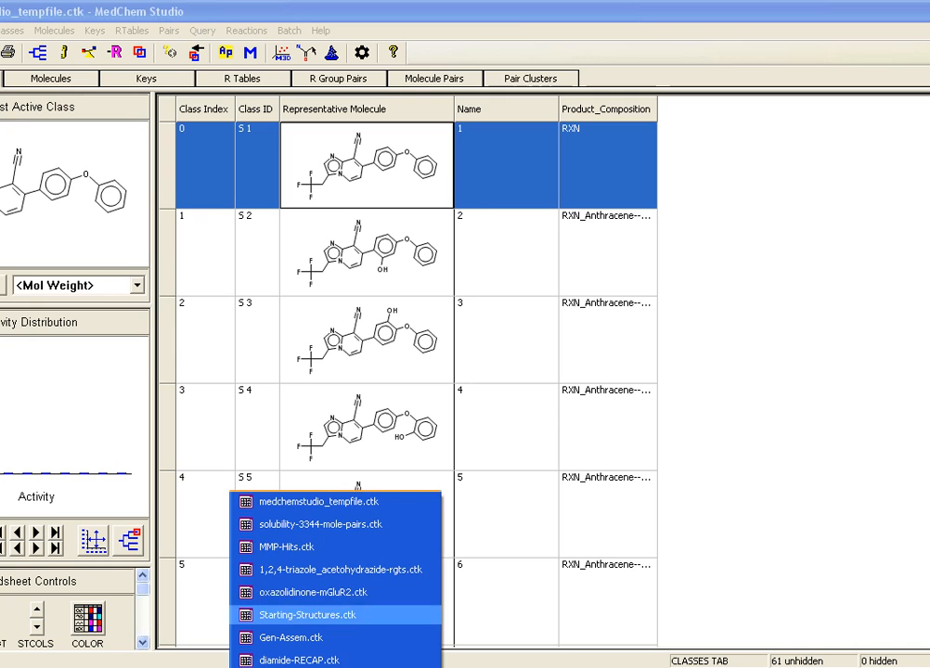
pyautogui.click(318, 501)
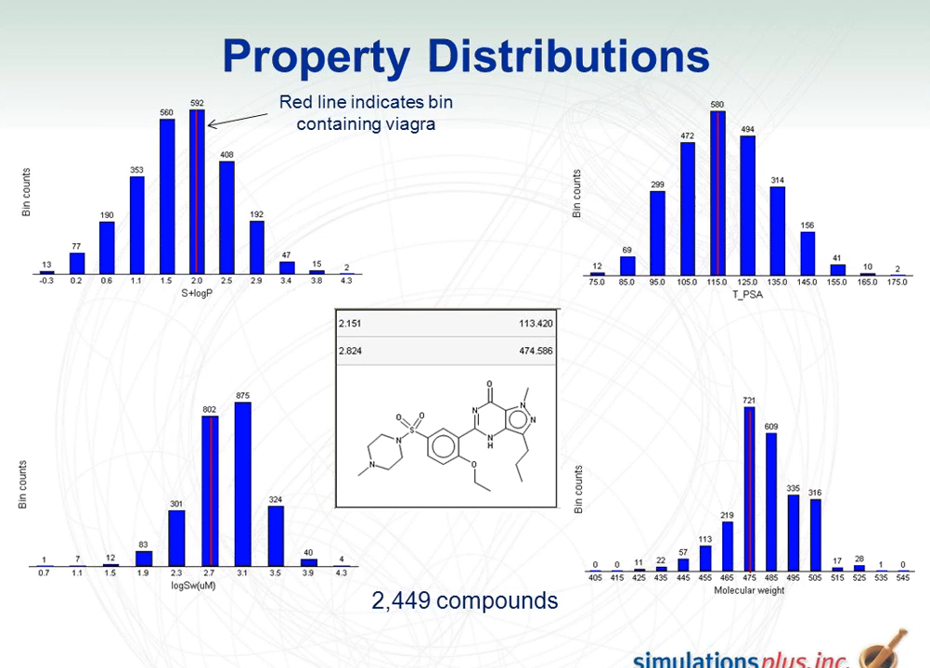
pyautogui.press('Right')
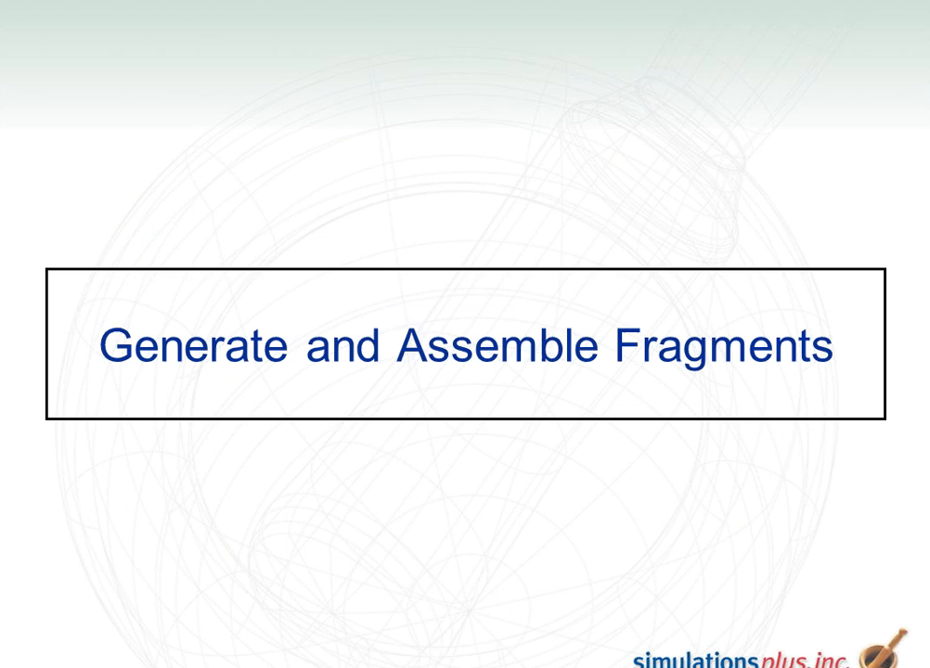
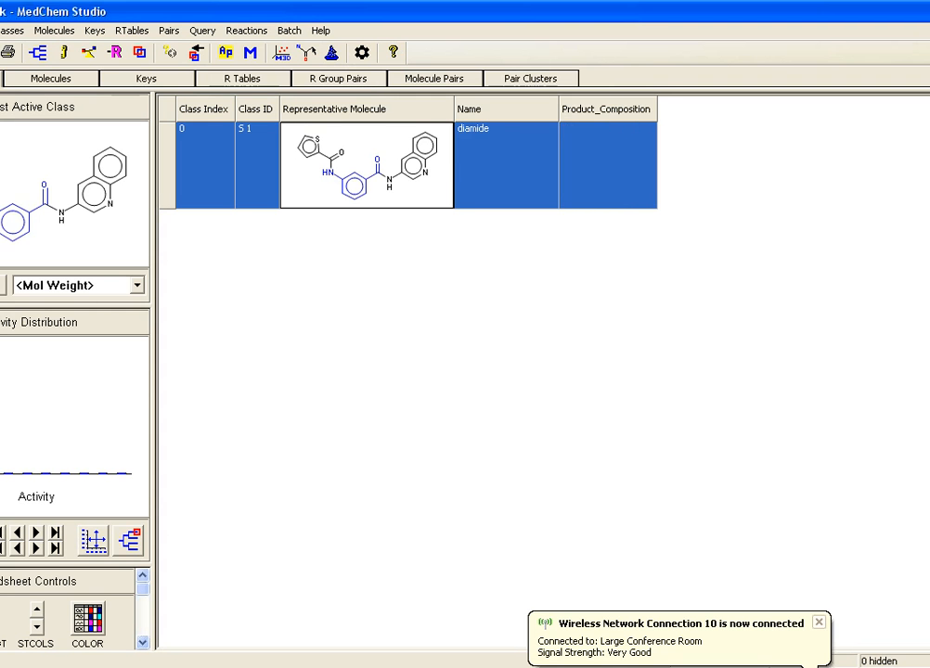
# Step: Start assembling fragments for the diamide molecule, choosing diamide-RECAP.ctk from the webinar's Gen-Assem-Fragments folder as the fragment input file
pyautogui.click(247, 30)
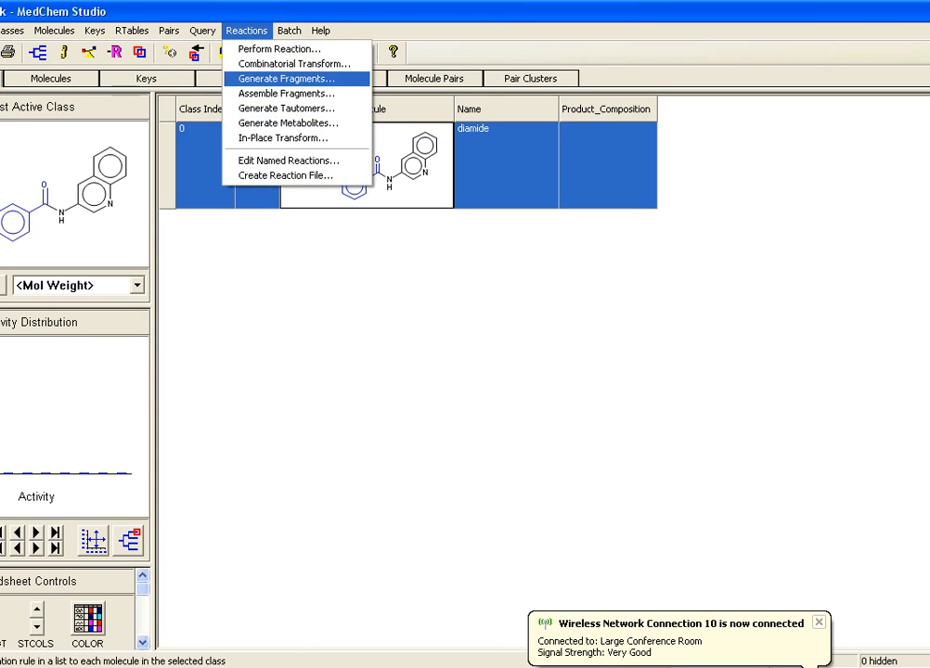
pyautogui.click(285, 93)
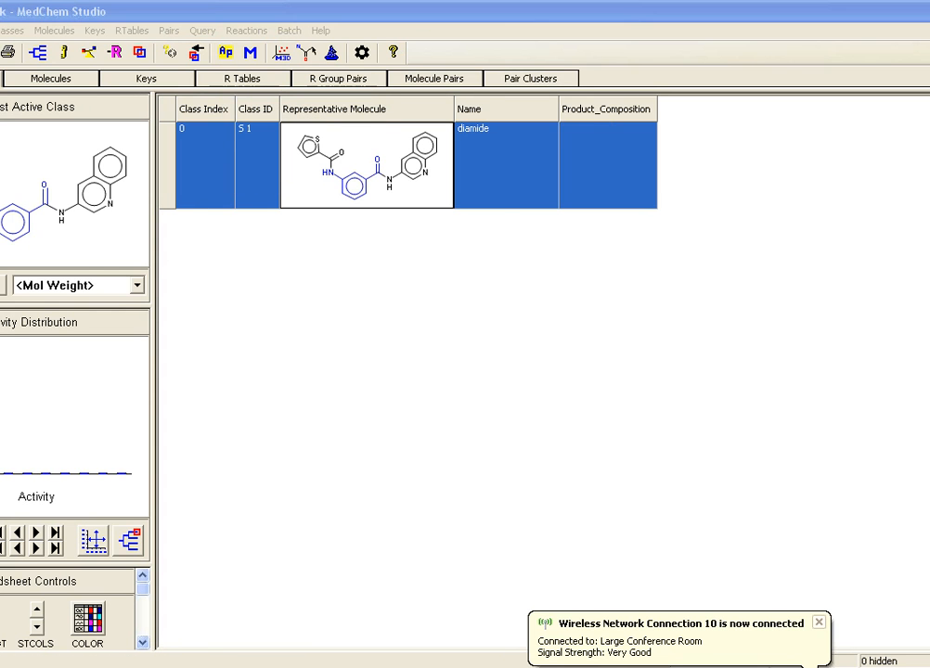
pyautogui.click(449, 205)
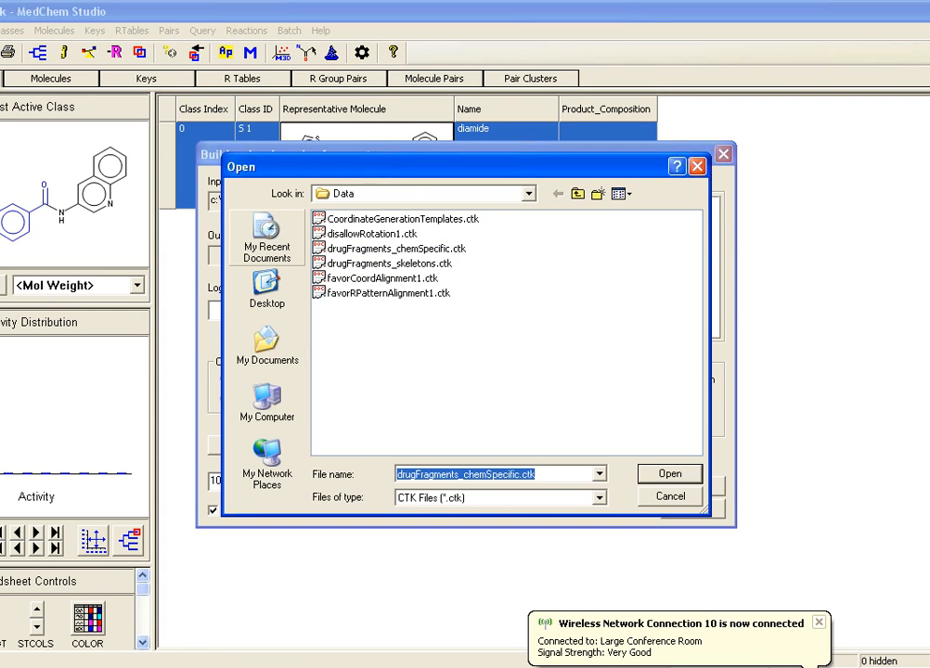
pyautogui.click(267, 238)
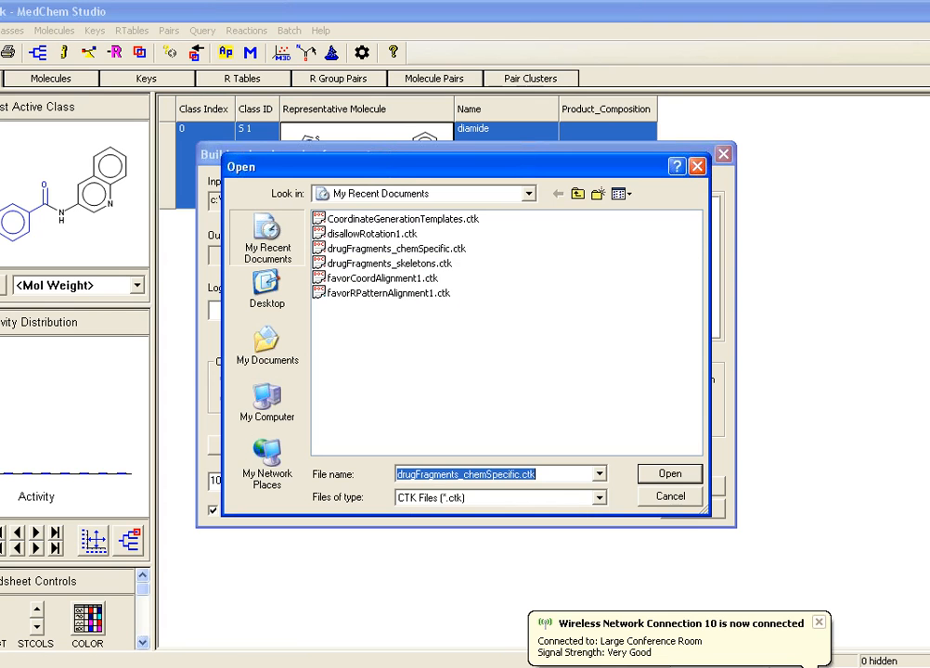
pyautogui.click(267, 293)
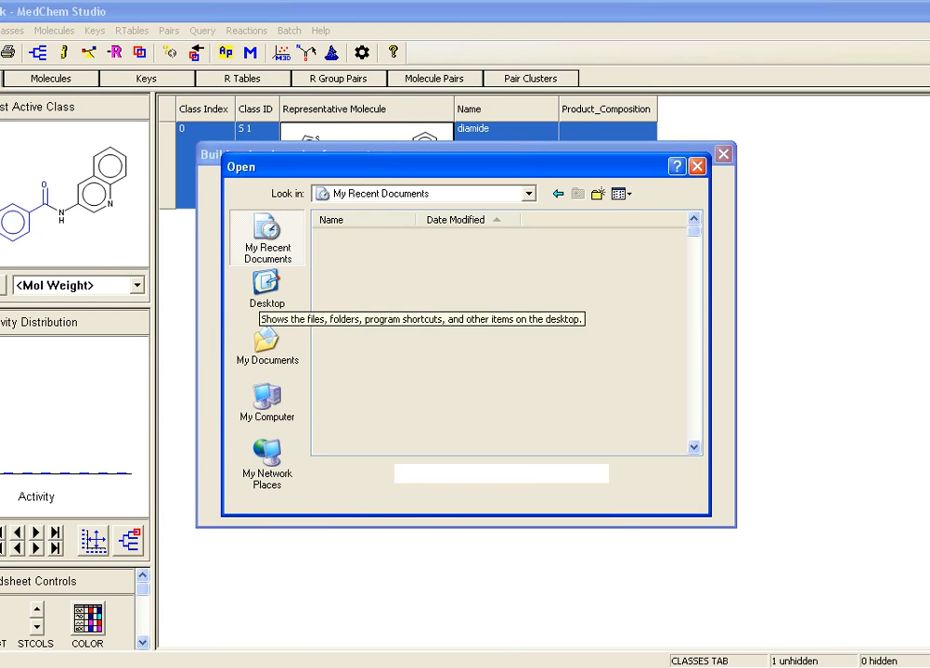
pyautogui.click(268, 288)
pyautogui.doubleClick(354, 293)
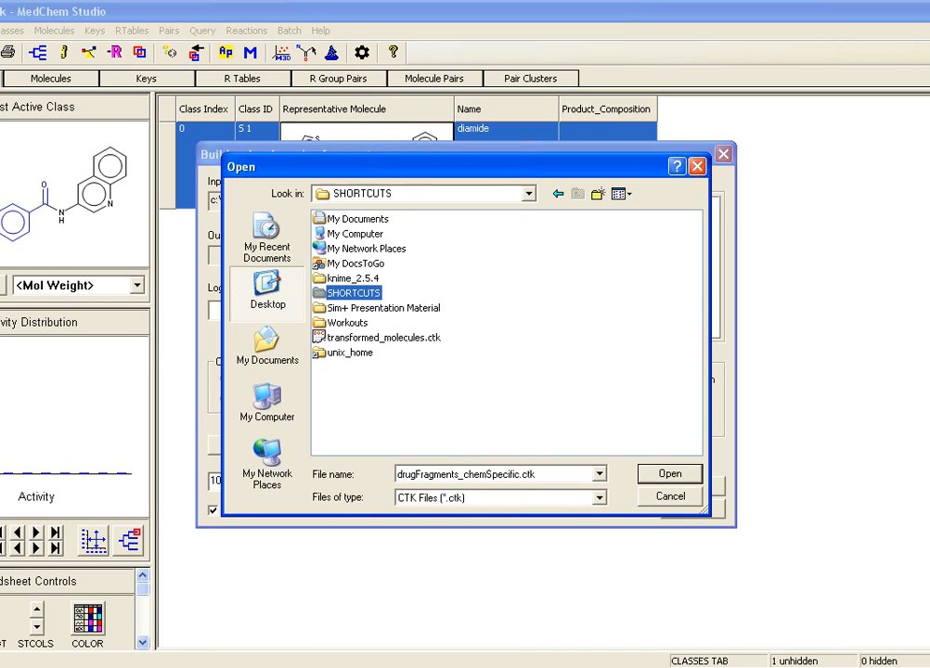
pyautogui.doubleClick(408, 219)
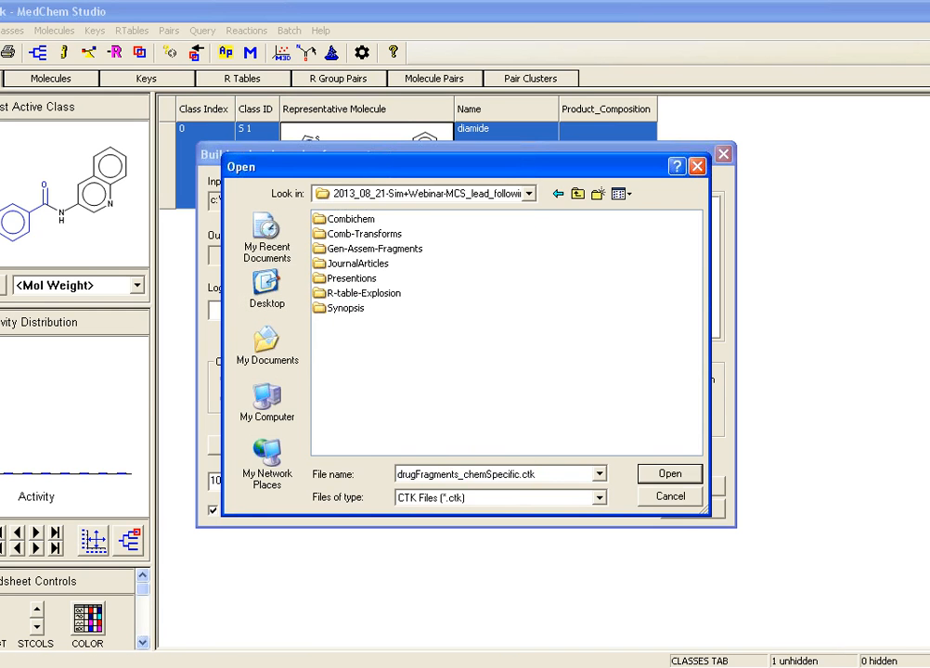
pyautogui.click(375, 249)
pyautogui.doubleClick(375, 248)
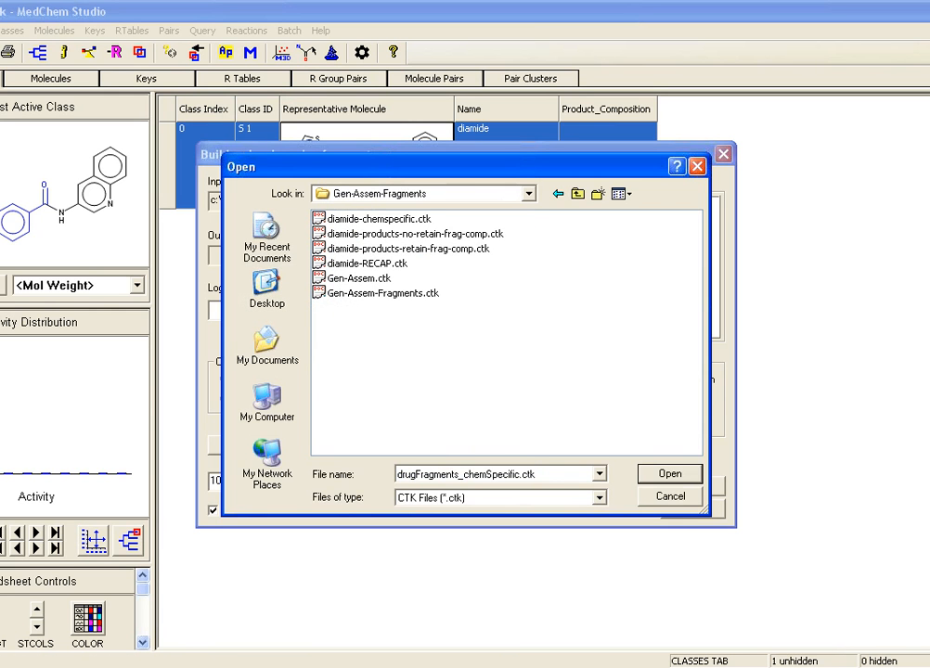
pyautogui.doubleClick(367, 264)
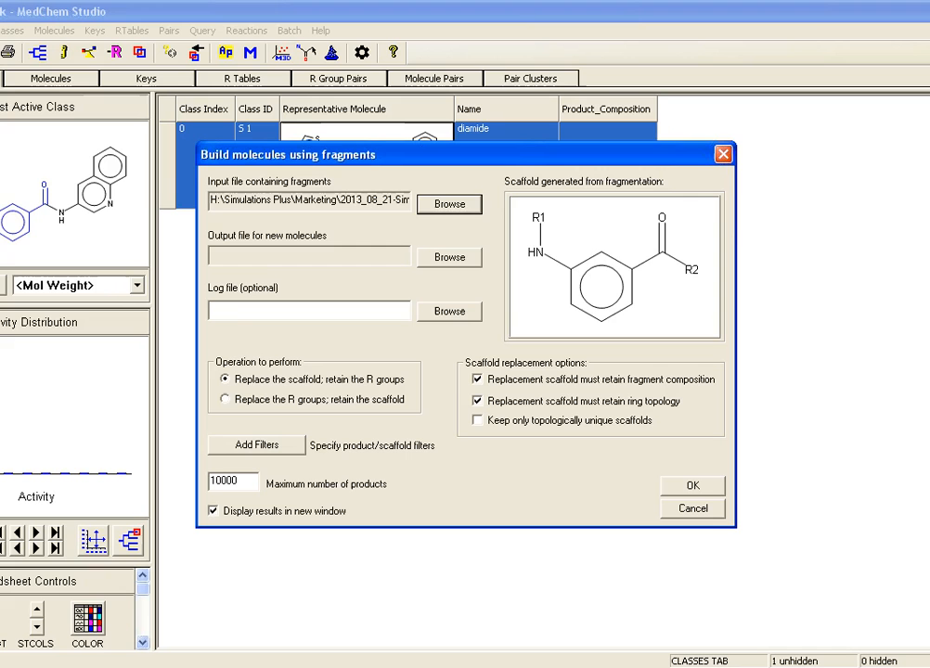
# Step: Set the output file for new molecules to fragment_assembly on the Desktop, in CTK format
pyautogui.click(449, 257)
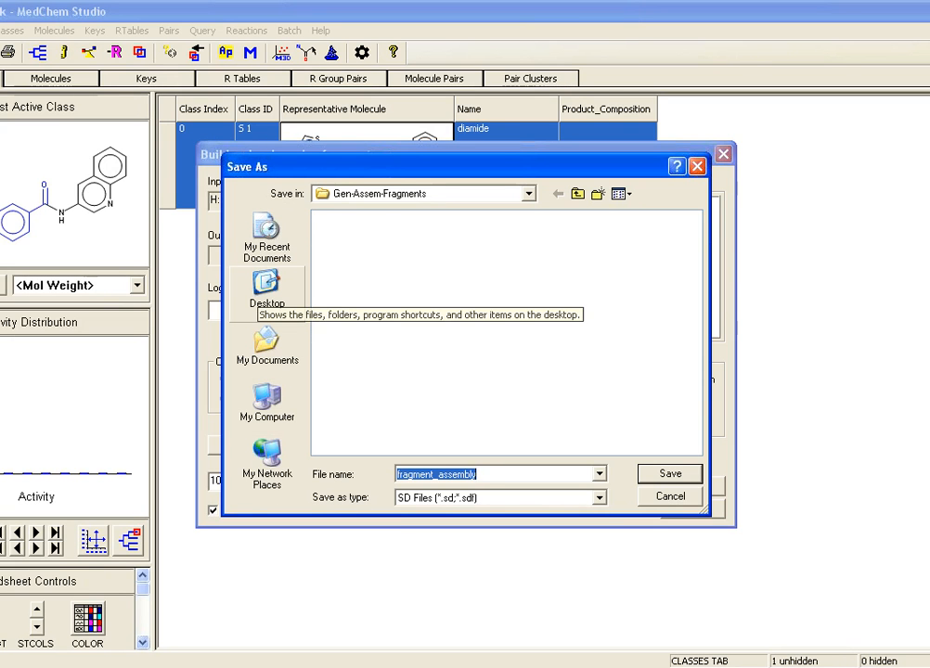
pyautogui.click(267, 289)
pyautogui.click(600, 497)
pyautogui.click(431, 525)
pyautogui.click(671, 473)
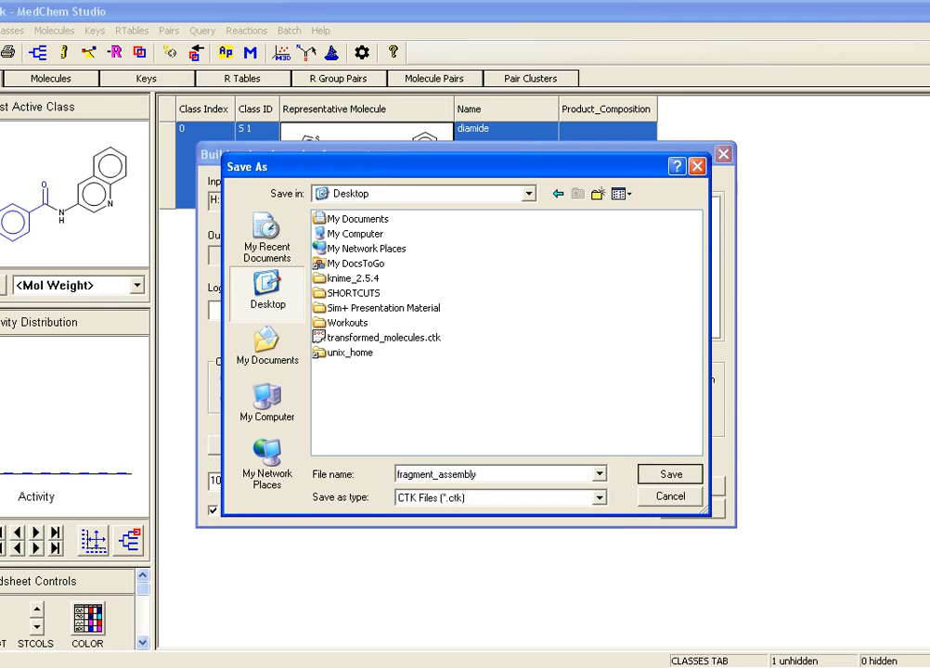
# Step: Turn off rejecting products already contained in the spreadsheet in the filters, and run the scaffold replacement
pyautogui.click(257, 445)
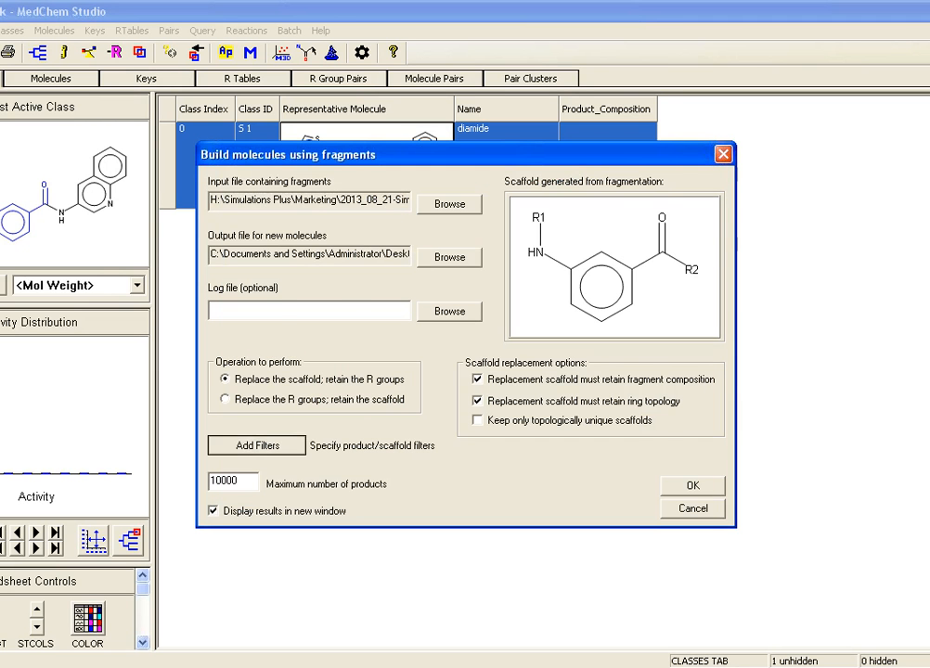
pyautogui.click(284, 421)
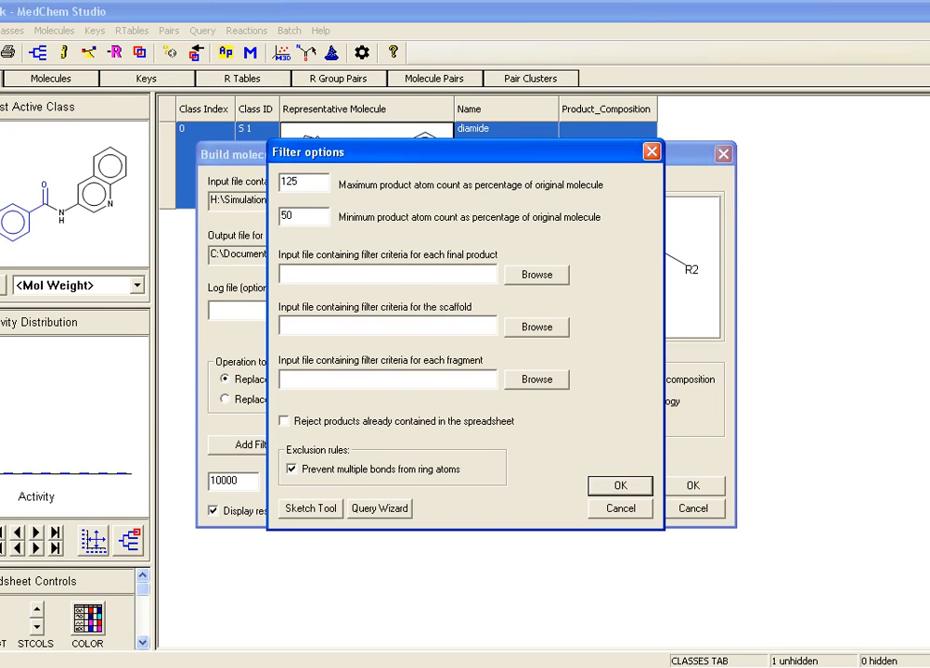
pyautogui.click(620, 485)
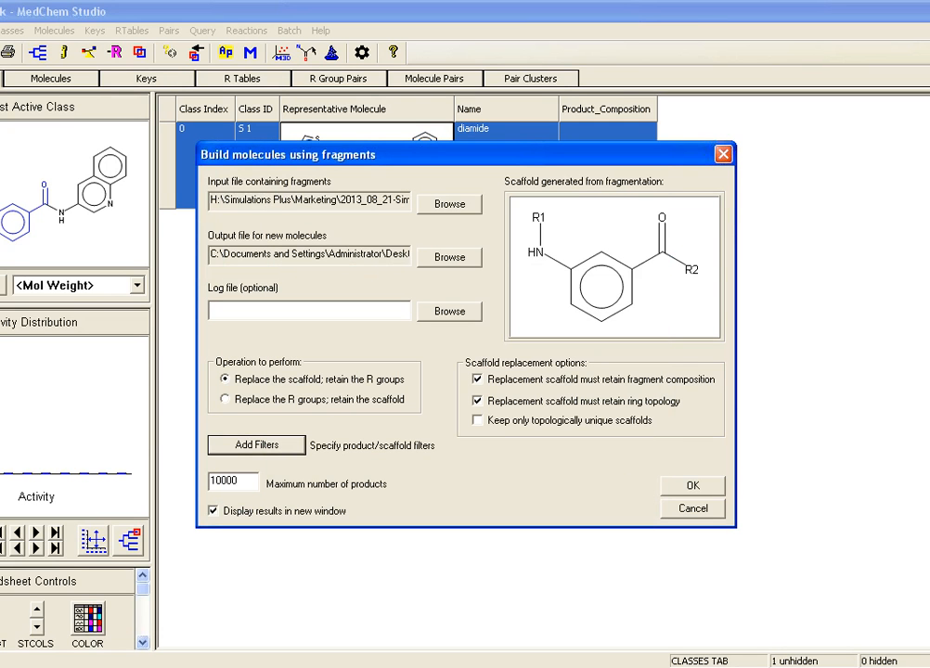
pyautogui.press('Return')
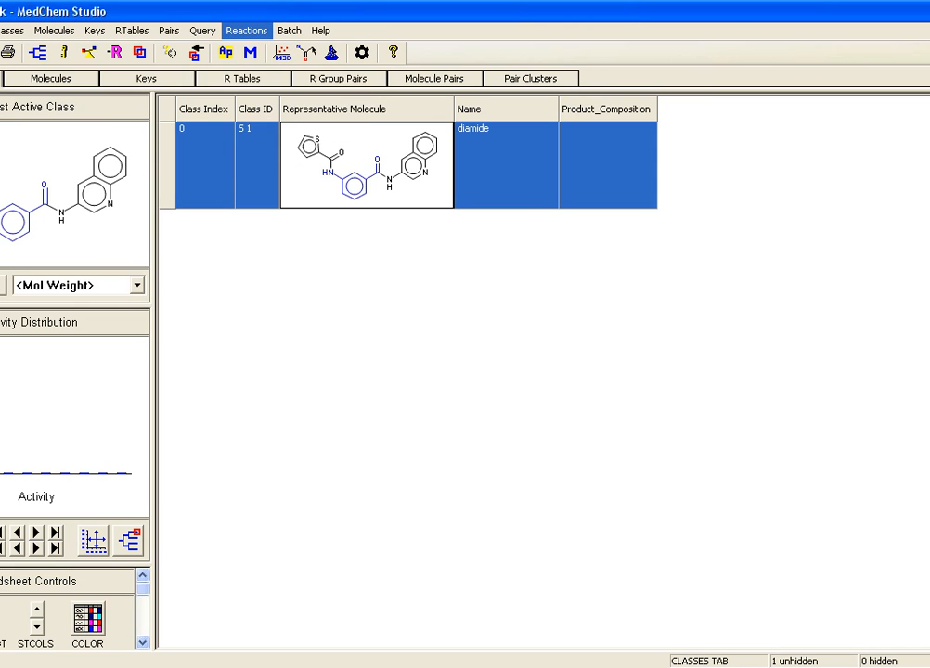
# Step: Assemble diamide again using the fragments in diamide-chemspecific.ctk, and close the window with the results
pyautogui.click(246, 31)
pyautogui.click(284, 92)
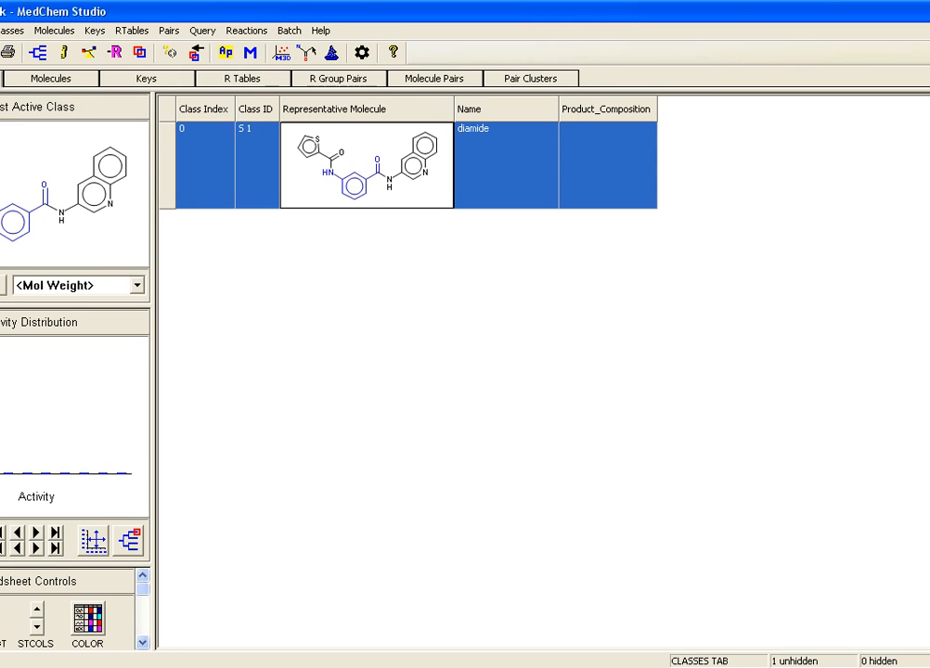
pyautogui.click(448, 203)
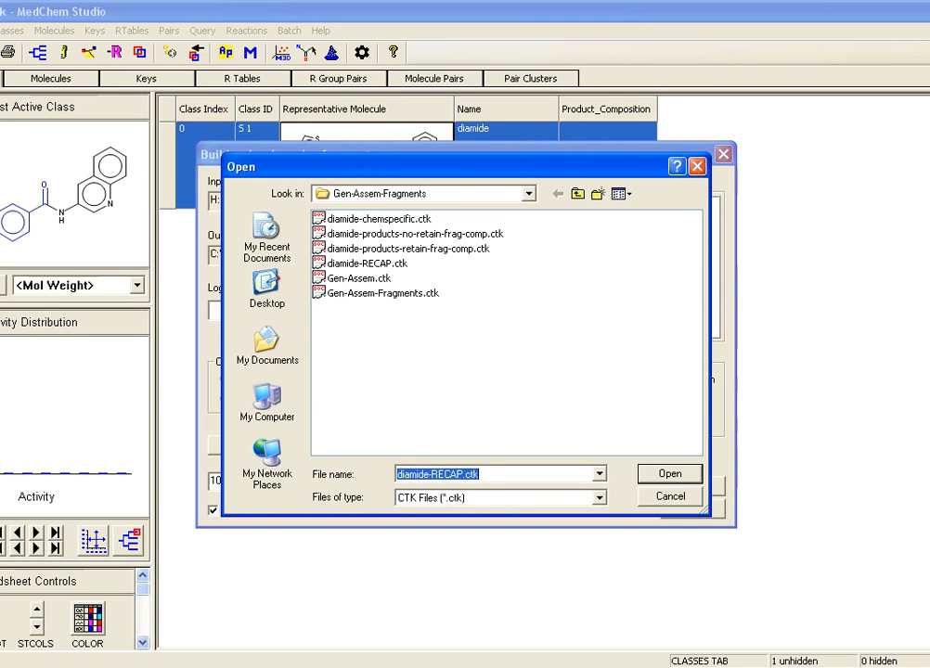
pyautogui.press('Return')
pyautogui.click(694, 486)
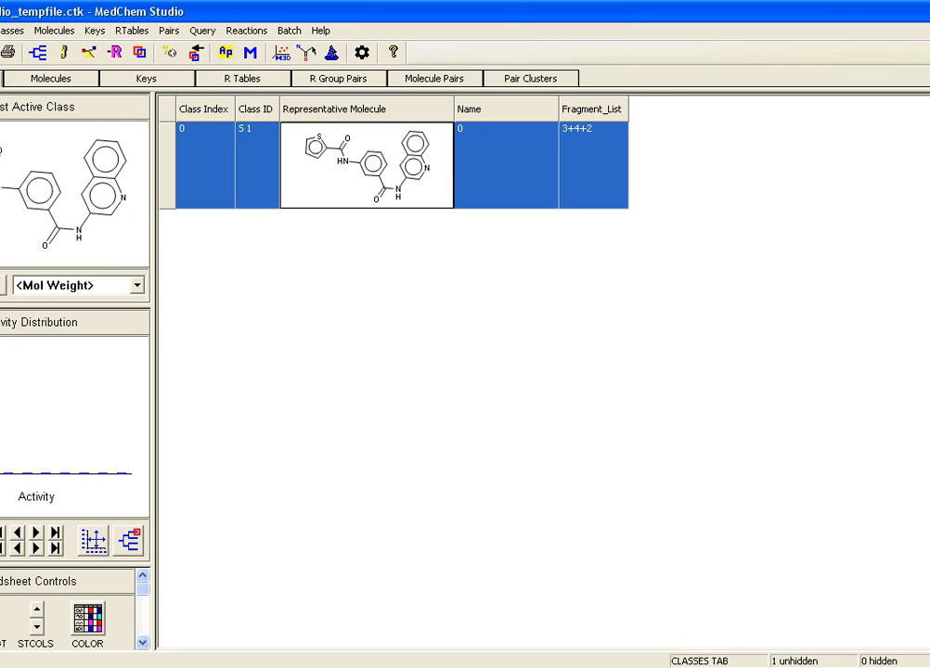
pyautogui.hotkey('alt', 'F4')
pyautogui.click(467, 366)
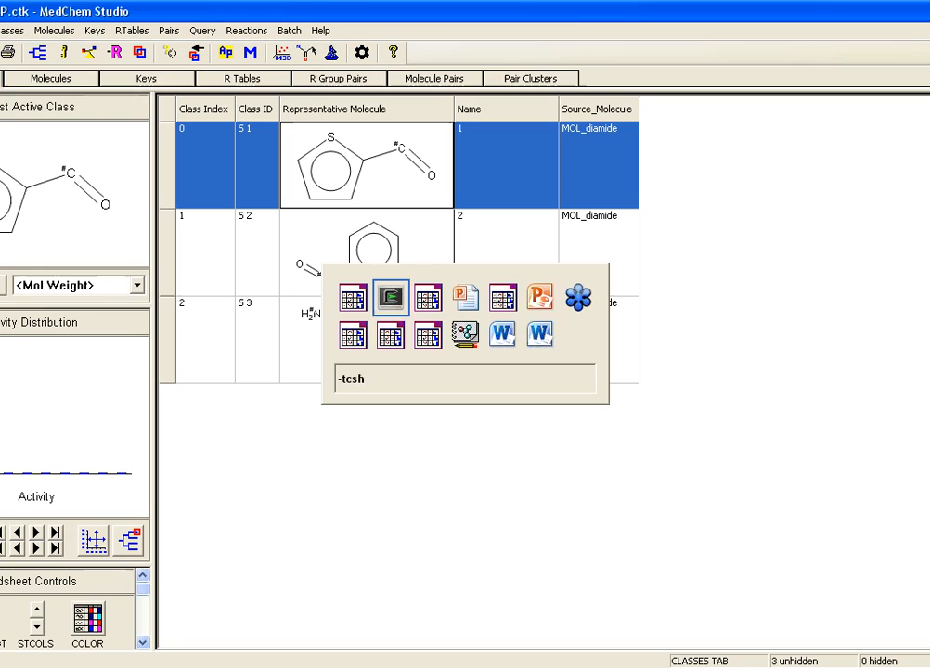
# Step: Start another fragment assembly for diamide with drugFragments_chemSpecific.ctk from the MedChem Studio Data folder as the input file
pyautogui.hotkey('alt', 'Tab')
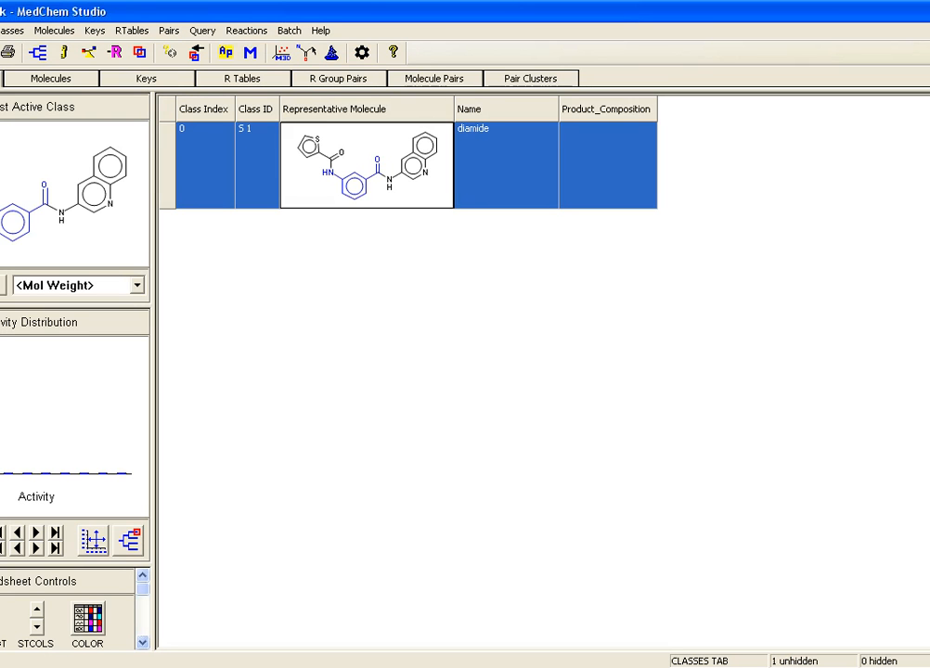
pyautogui.click(246, 29)
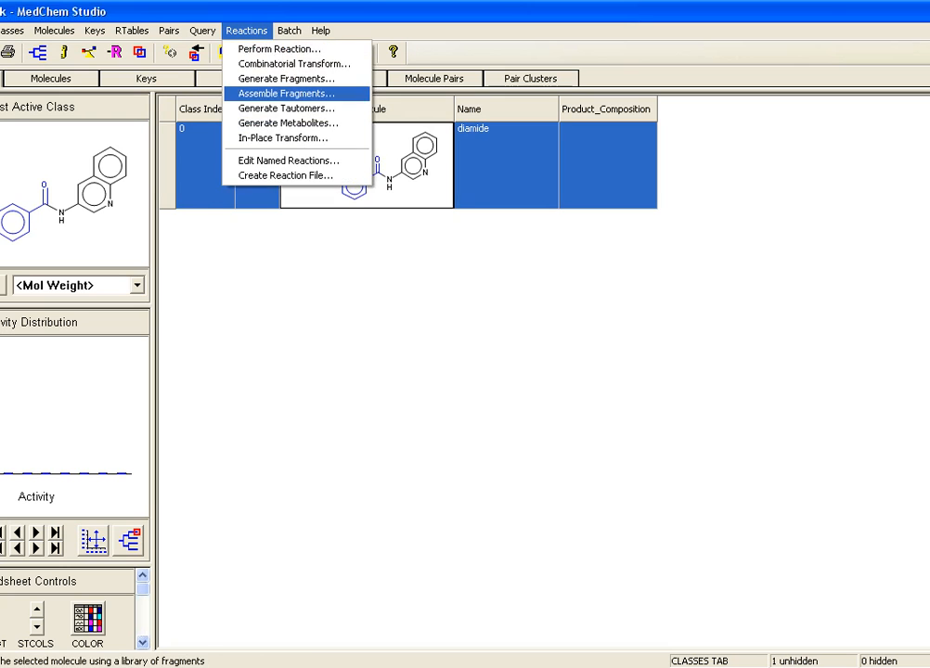
pyautogui.press('Return')
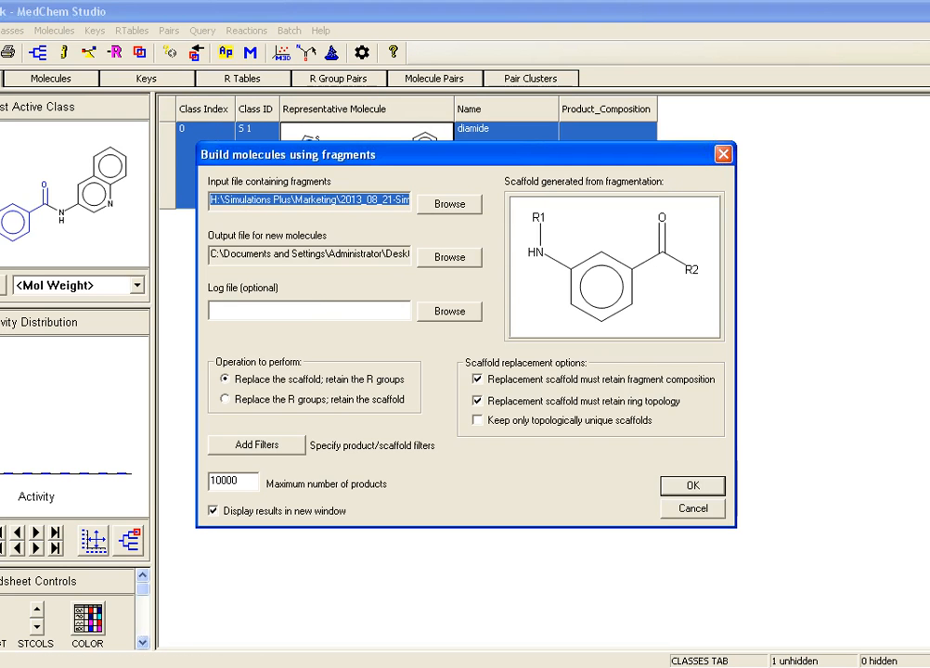
pyautogui.click(450, 205)
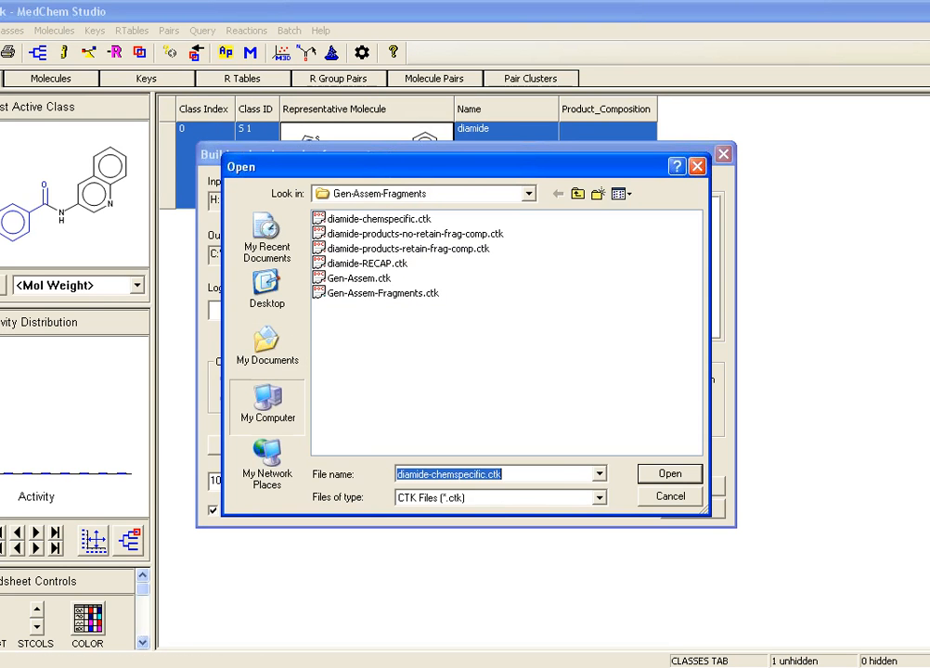
pyautogui.click(268, 404)
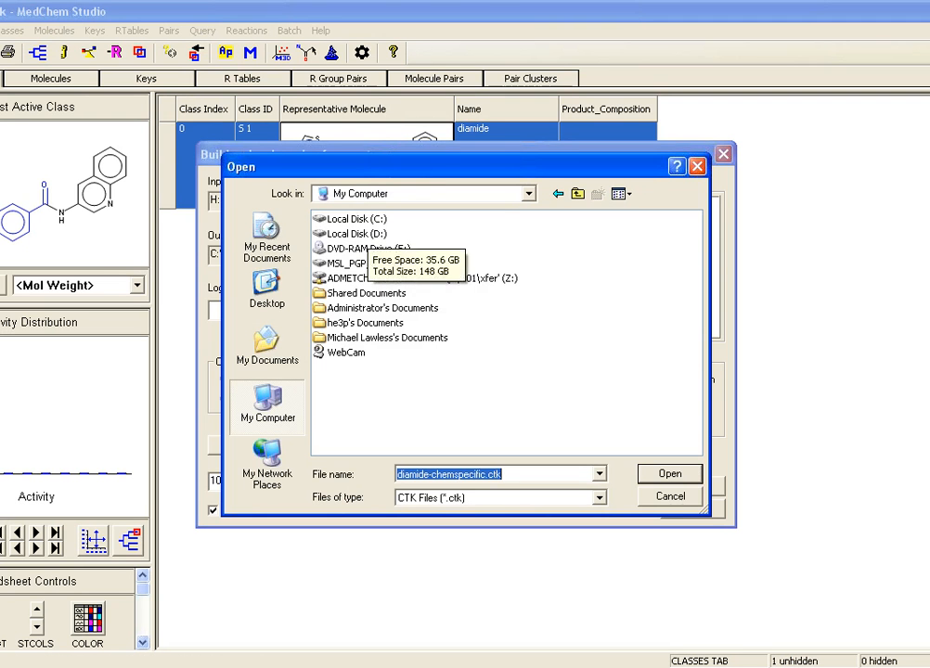
pyautogui.doubleClick(341, 218)
pyautogui.doubleClick(354, 412)
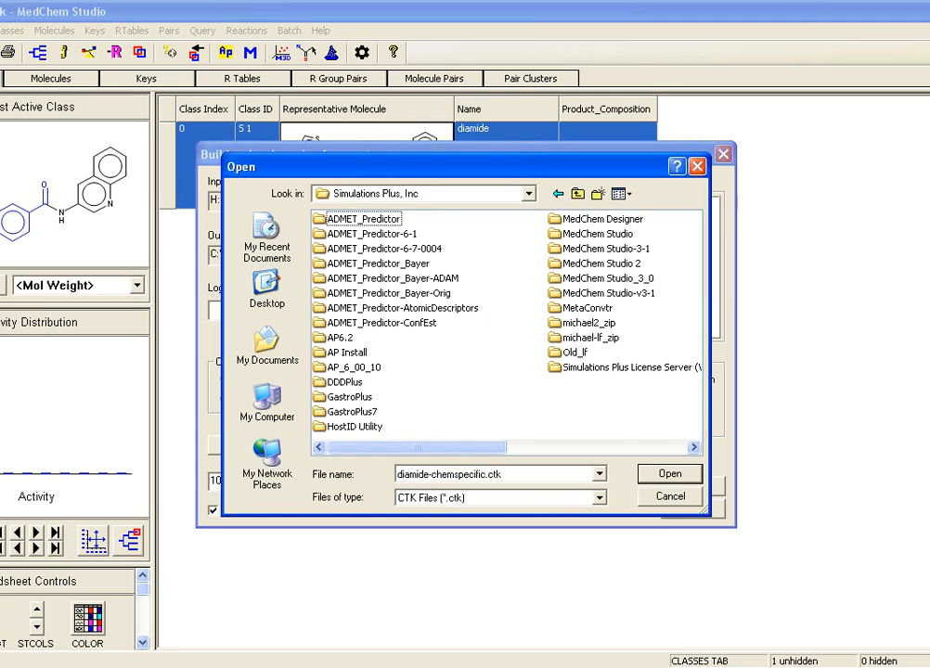
pyautogui.doubleClick(594, 233)
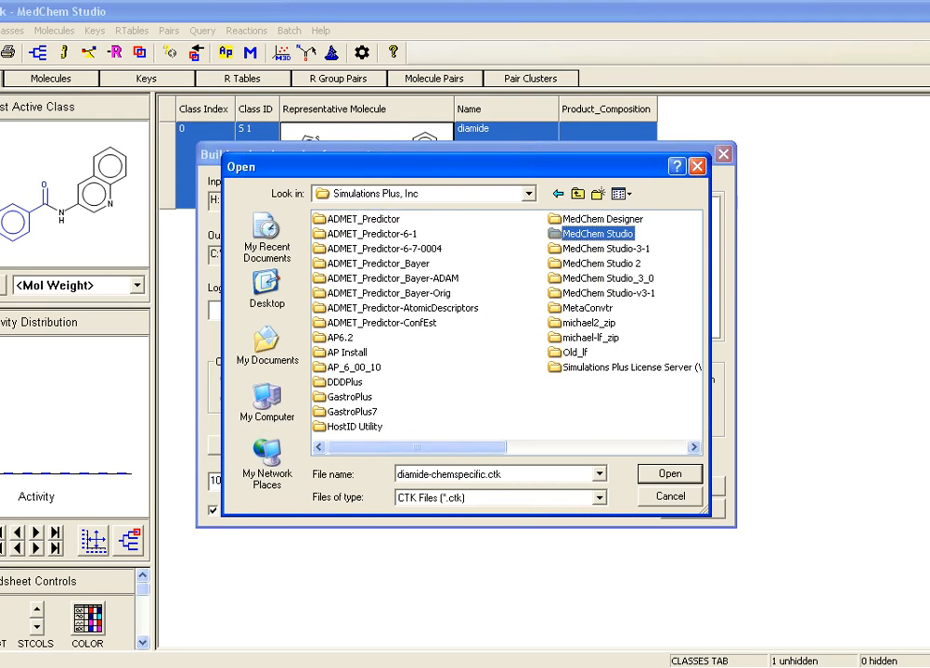
pyautogui.doubleClick(332, 307)
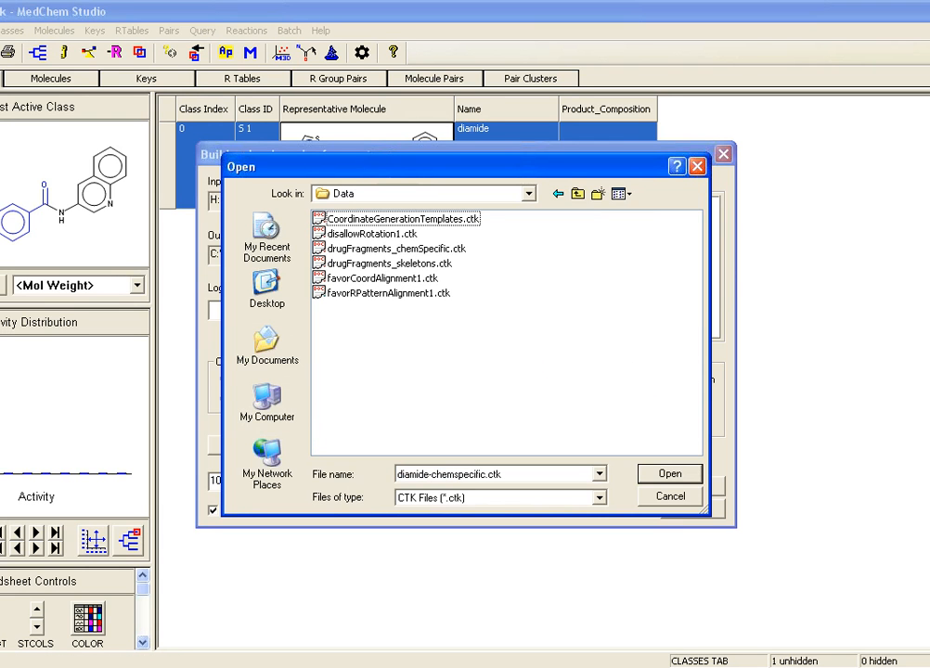
pyautogui.doubleClick(396, 249)
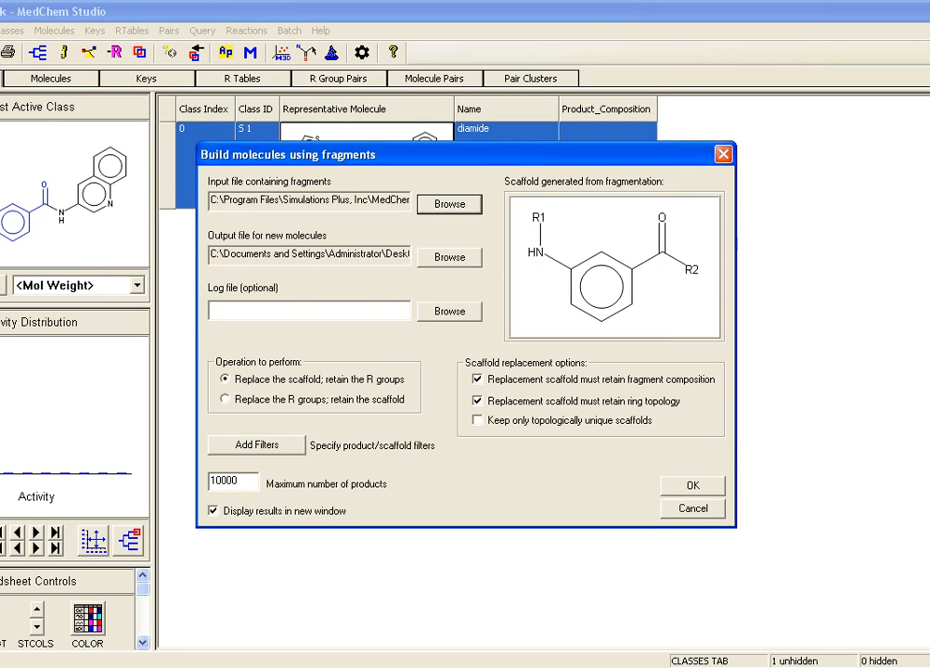
# Step: Add the query file in Gen-Assem-Fragments as the filter for each final product, and run the scaffold replacement
pyautogui.click(256, 445)
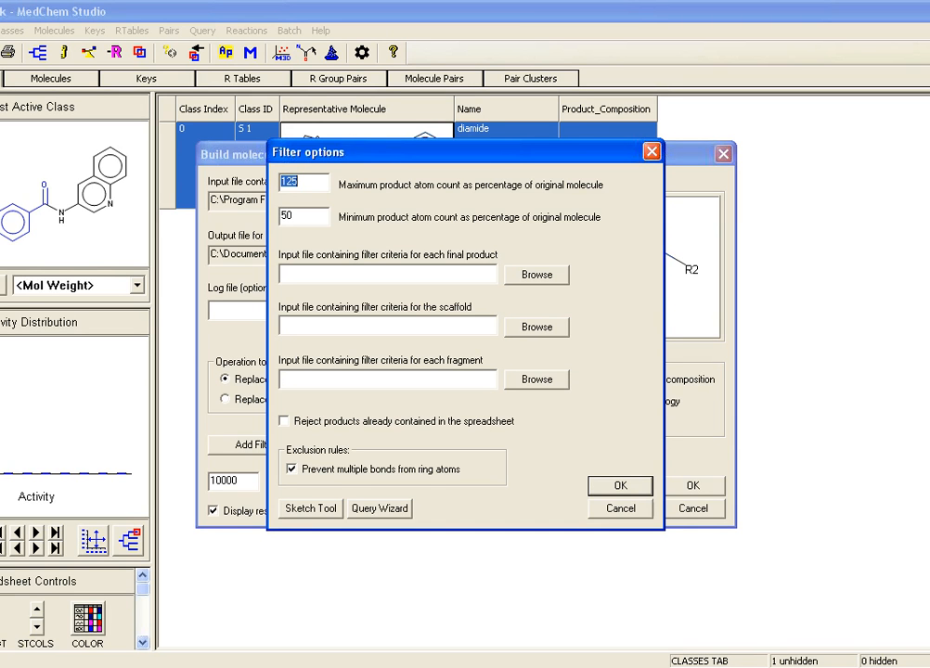
pyautogui.click(536, 275)
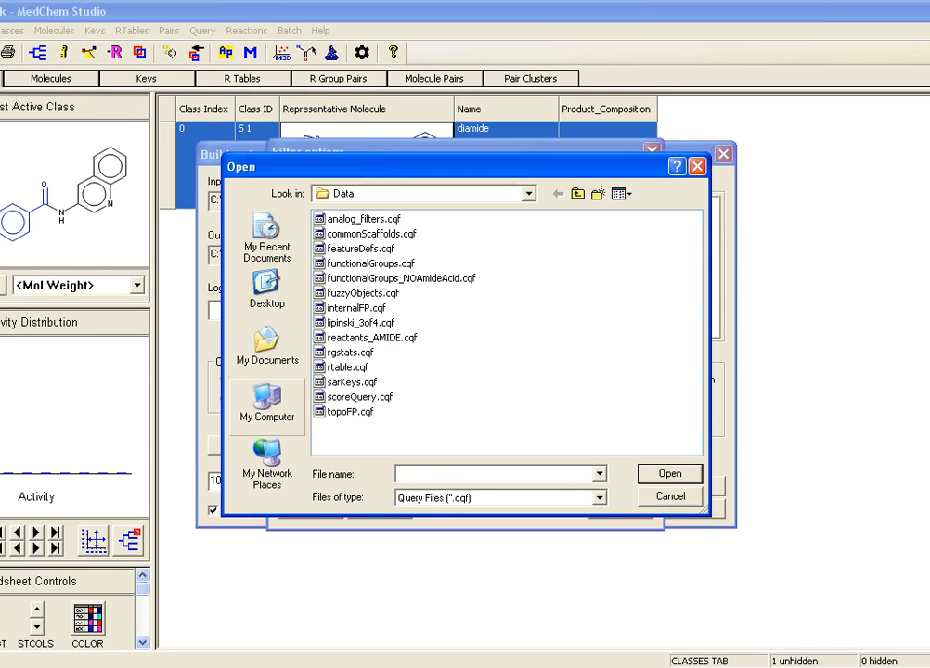
pyautogui.click(267, 291)
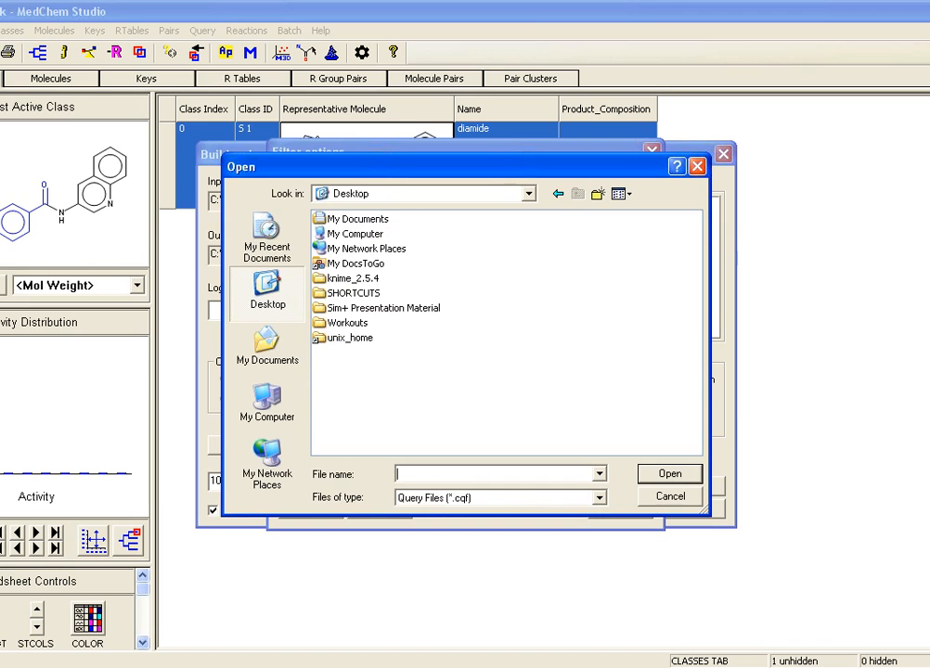
pyautogui.doubleClick(354, 293)
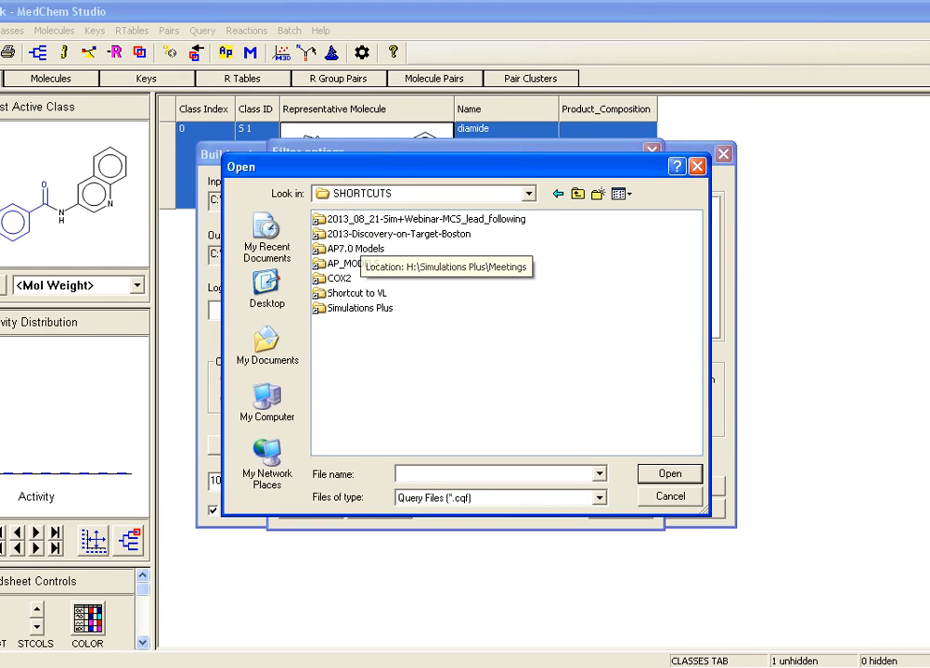
pyautogui.press('Return')
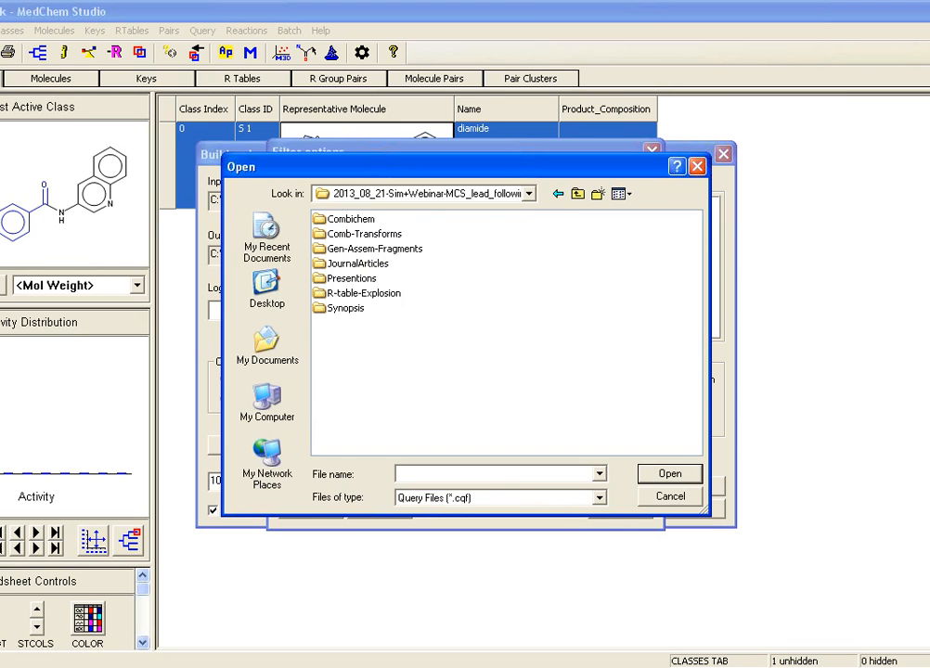
pyautogui.doubleClick(374, 249)
pyautogui.doubleClick(379, 219)
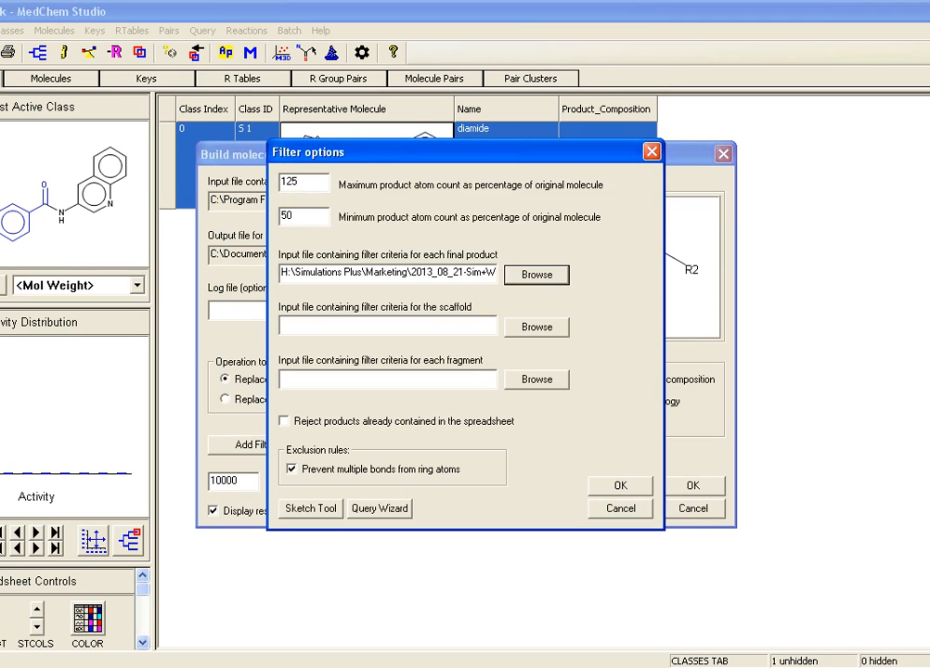
pyautogui.click(621, 486)
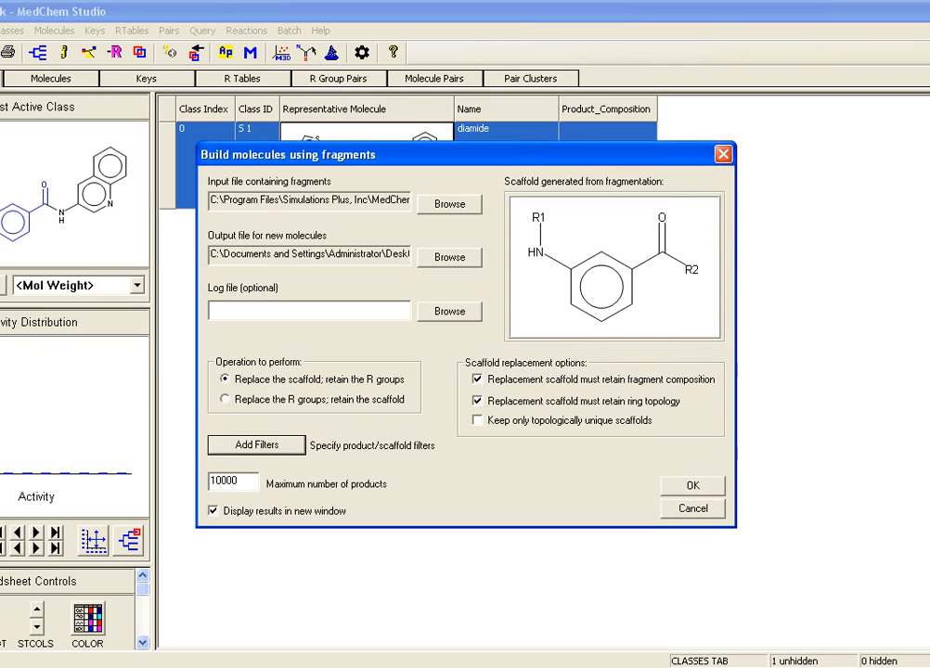
pyautogui.click(693, 487)
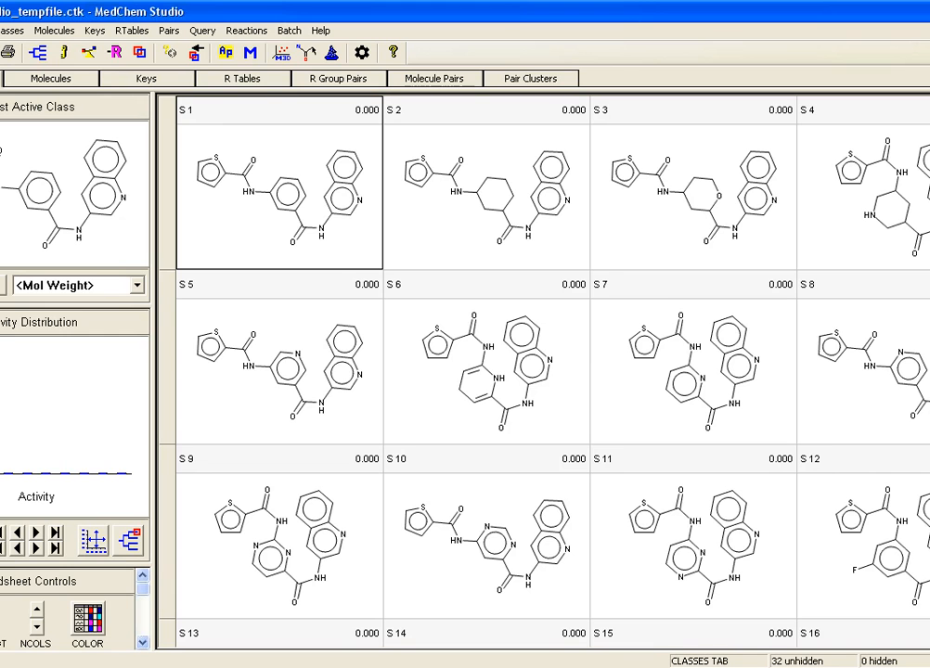
# Step: Look through the generated scaffold-replacement products, and close the results and the RECAP fragments spreadsheet
pyautogui.press('pagedown')
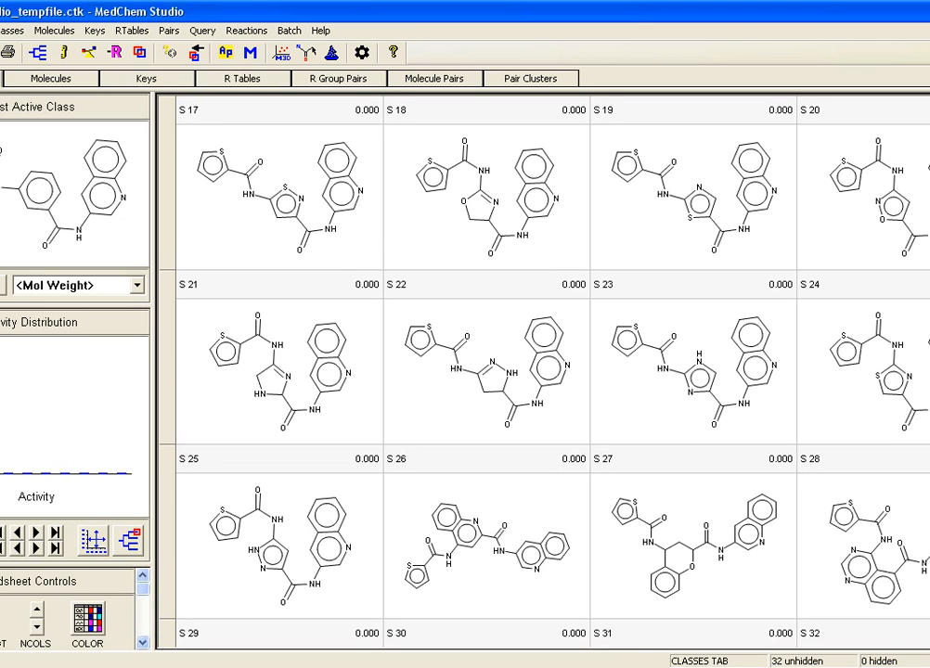
pyautogui.press('n')
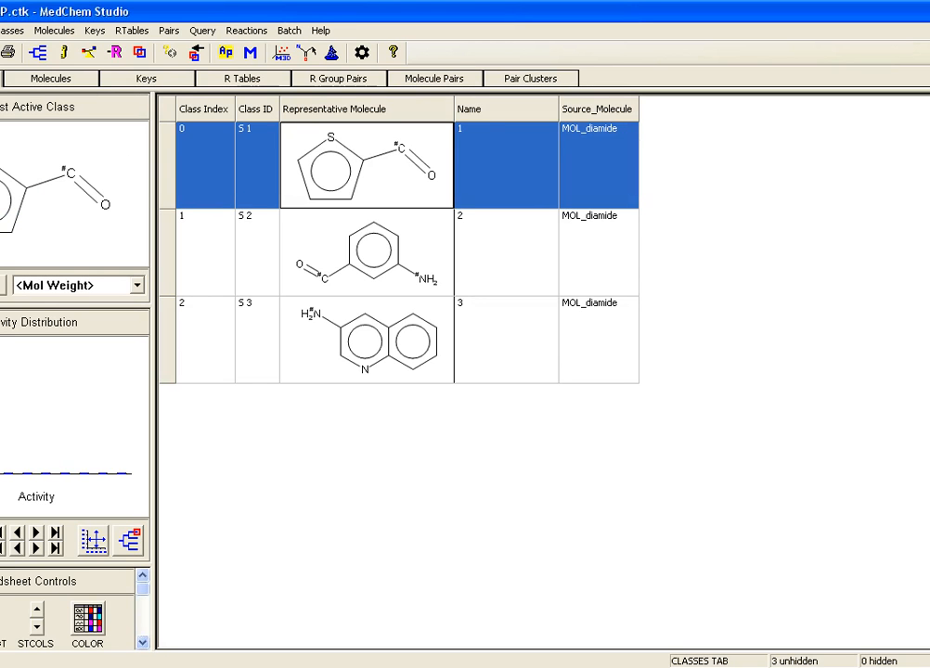
pyautogui.hotkey('alt', 'F4')
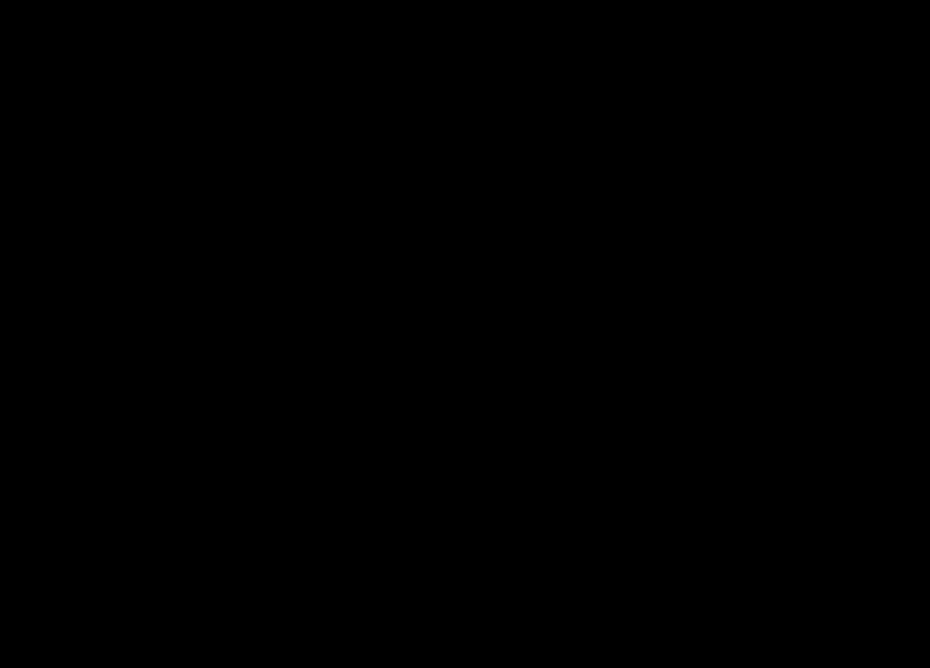
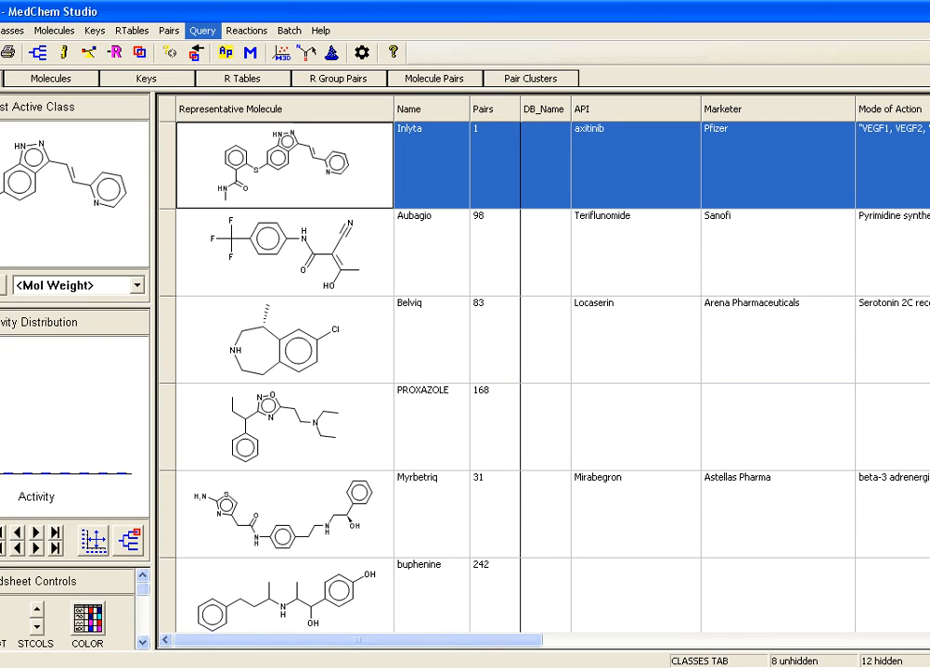
# Step: Try library screening options of at most 20 non-matching atoms and bonds, 0.7 minimum Tanimoto similarity and import into MedChem Studio, and cancel the screening
pyautogui.click(202, 31)
pyautogui.click(282, 275)
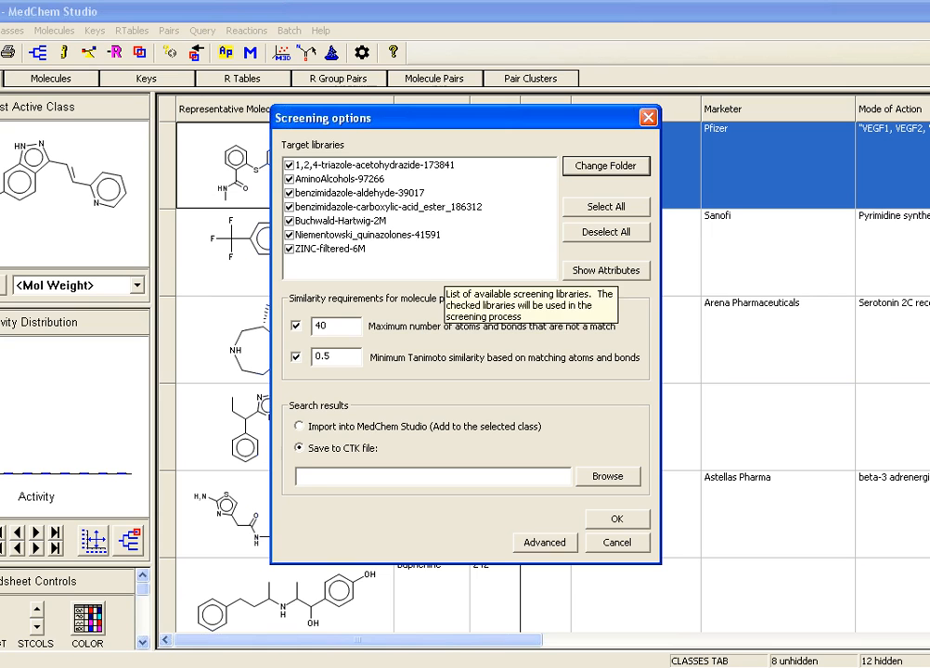
pyautogui.moveTo(331, 327); pyautogui.dragTo(314, 327)
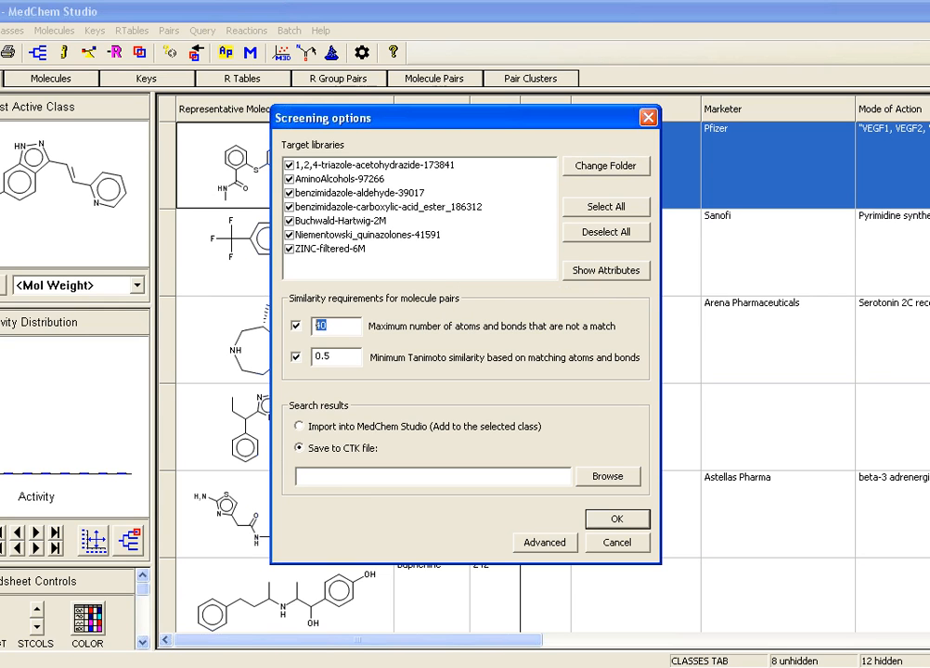
pyautogui.write('20')
pyautogui.moveTo(324, 357); pyautogui.dragTo(332, 357)
pyautogui.write('70')
pyautogui.click(299, 426)
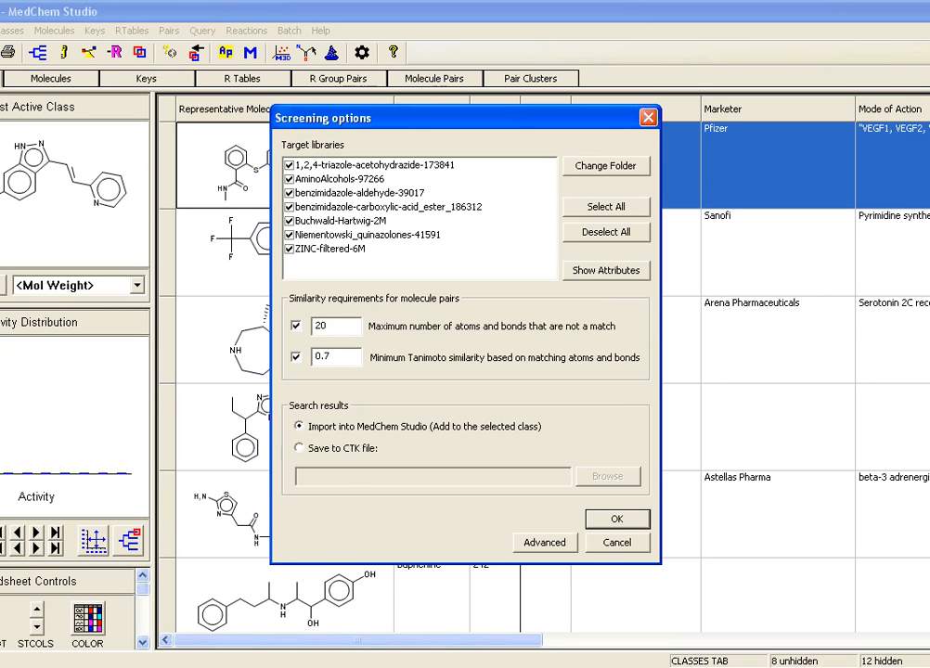
pyautogui.click(617, 543)
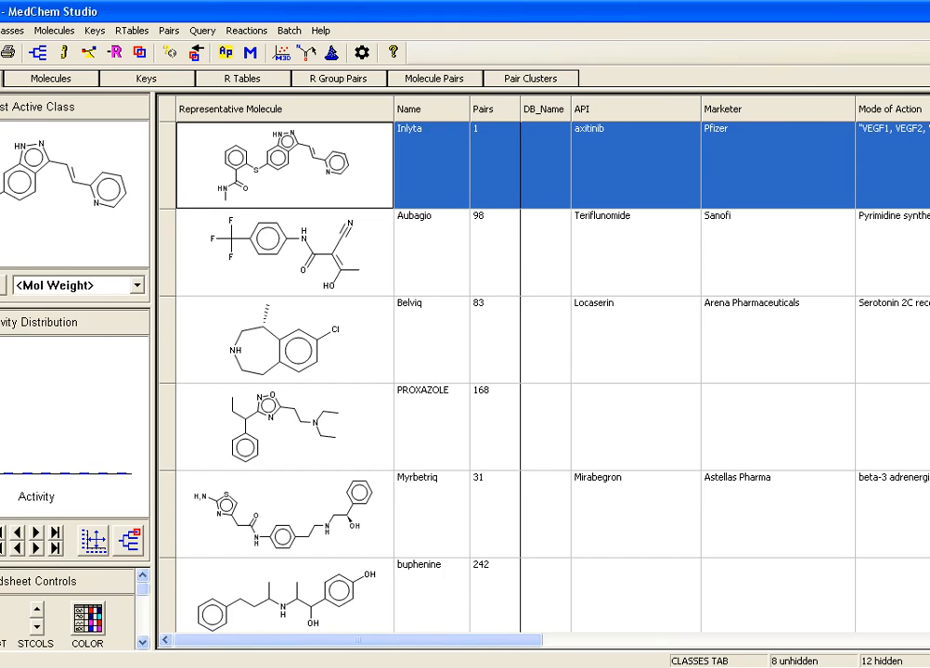
# Step: Examine the molecule pairs of Inlyta and of Aubagio, sorting the Aubagio pairs by descending similarity score and by database name
pyautogui.click(434, 79)
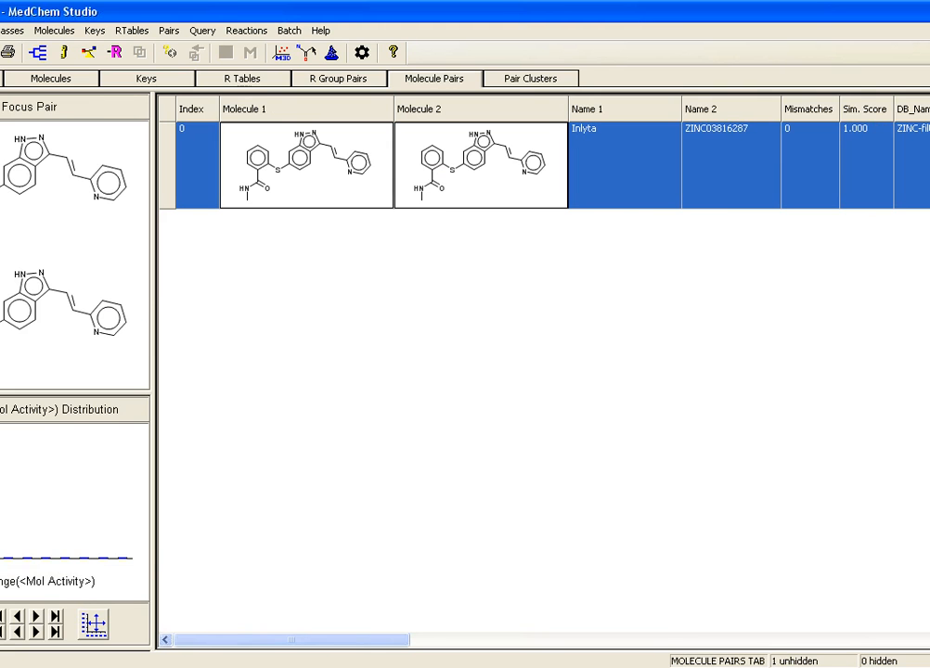
pyautogui.click(2, 79)
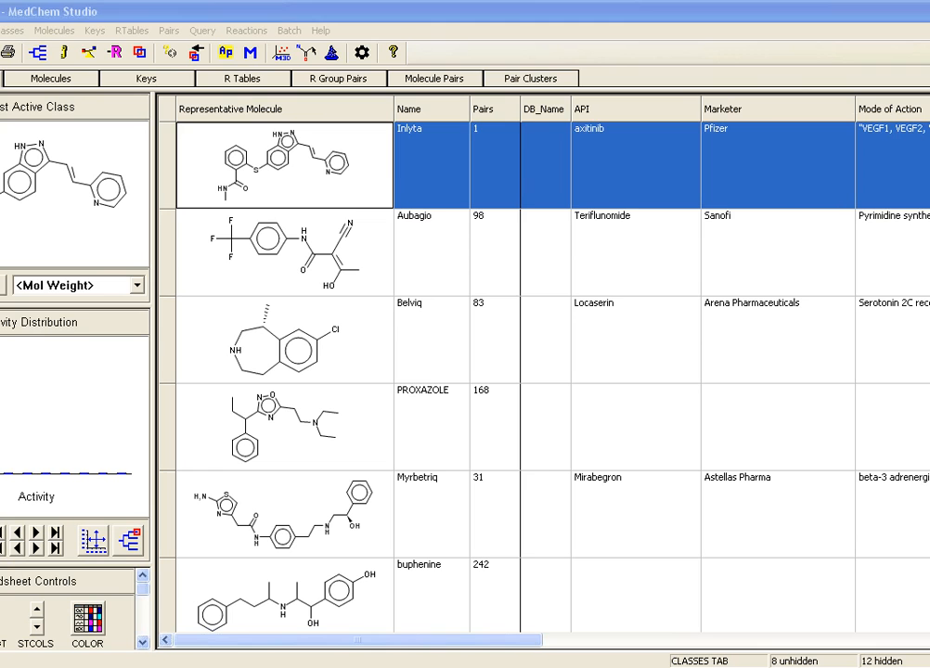
pyautogui.click(285, 253)
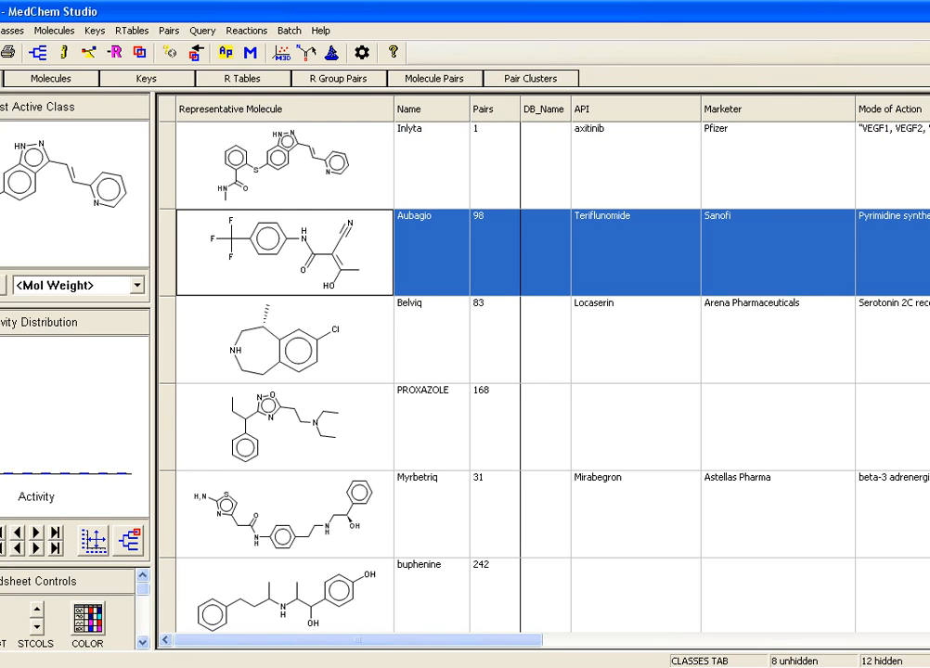
pyautogui.click(434, 79)
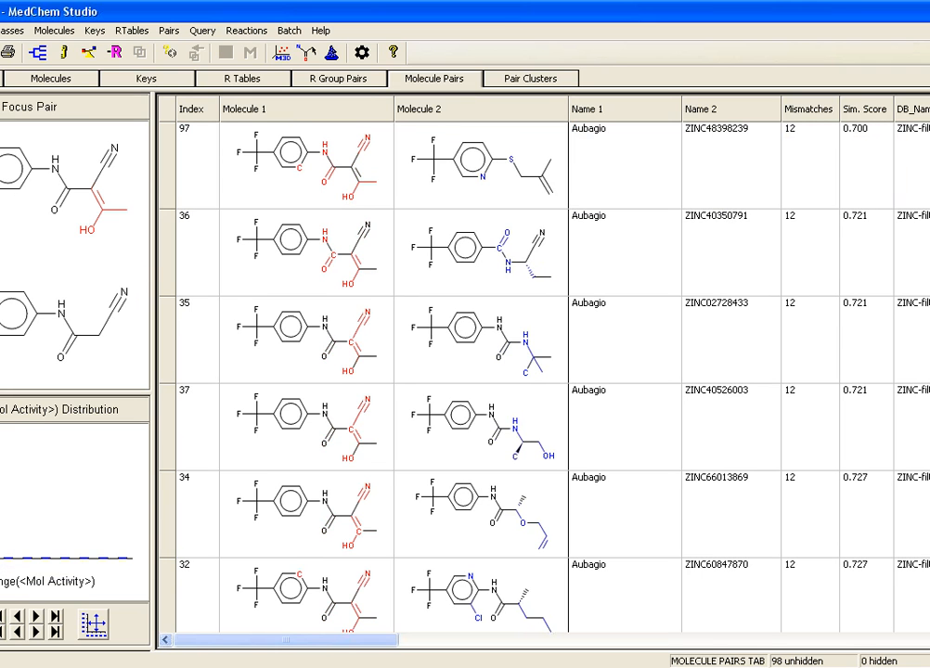
pyautogui.click(865, 109)
pyautogui.click(865, 109)
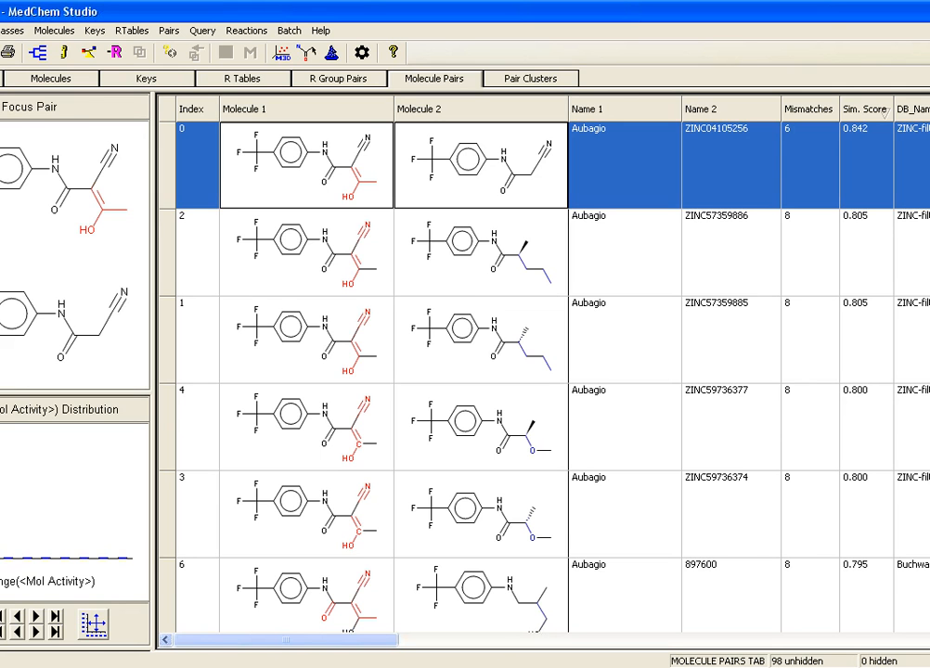
pyautogui.click(914, 109)
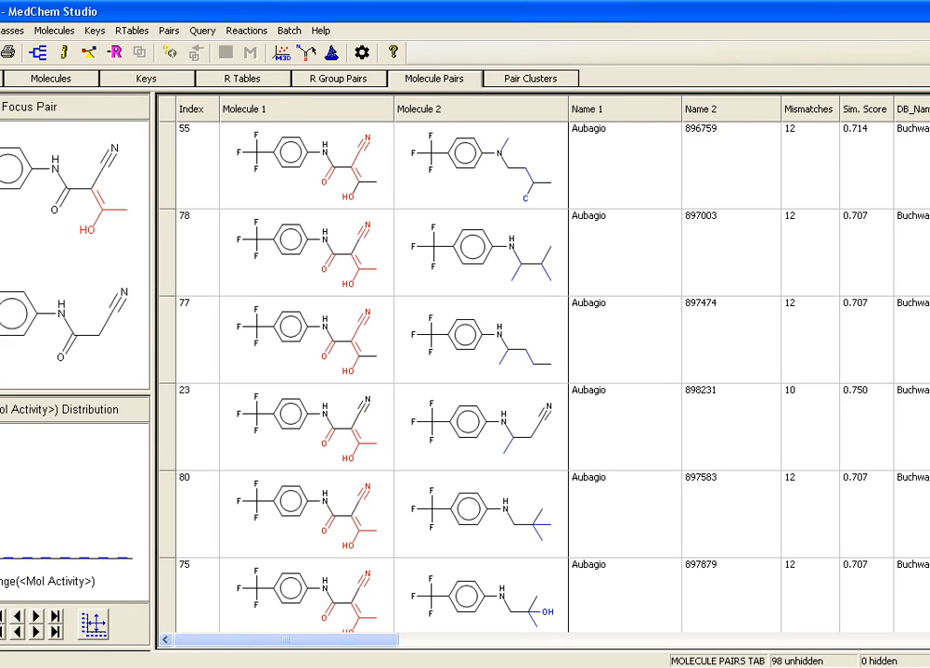
# Step: Show the molecule pairs of Belviq from the class list, sort them by descending similarity score, and look through the closest matches
pyautogui.click(1, 79)
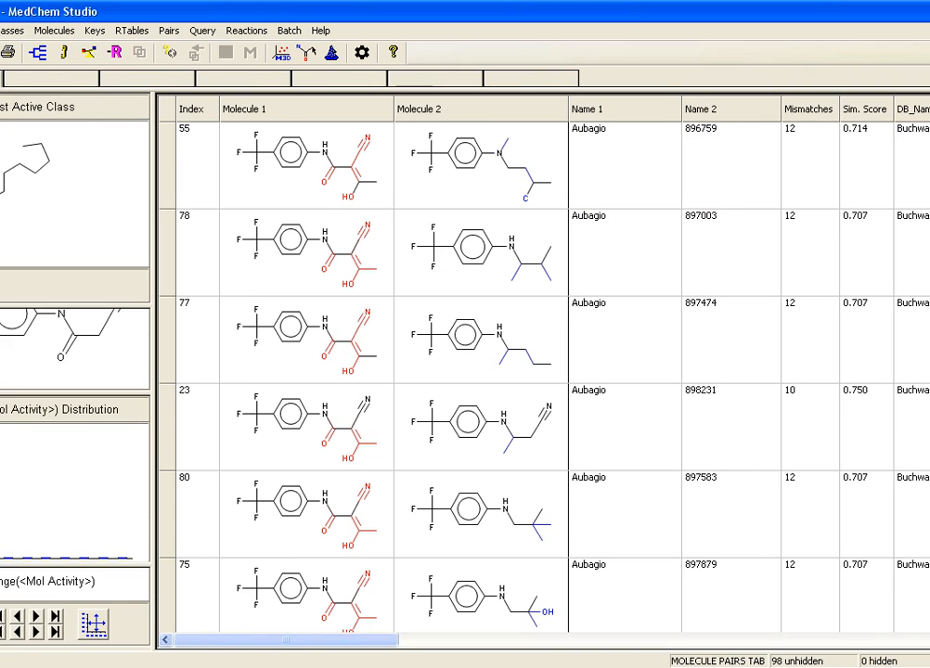
pyautogui.click(285, 340)
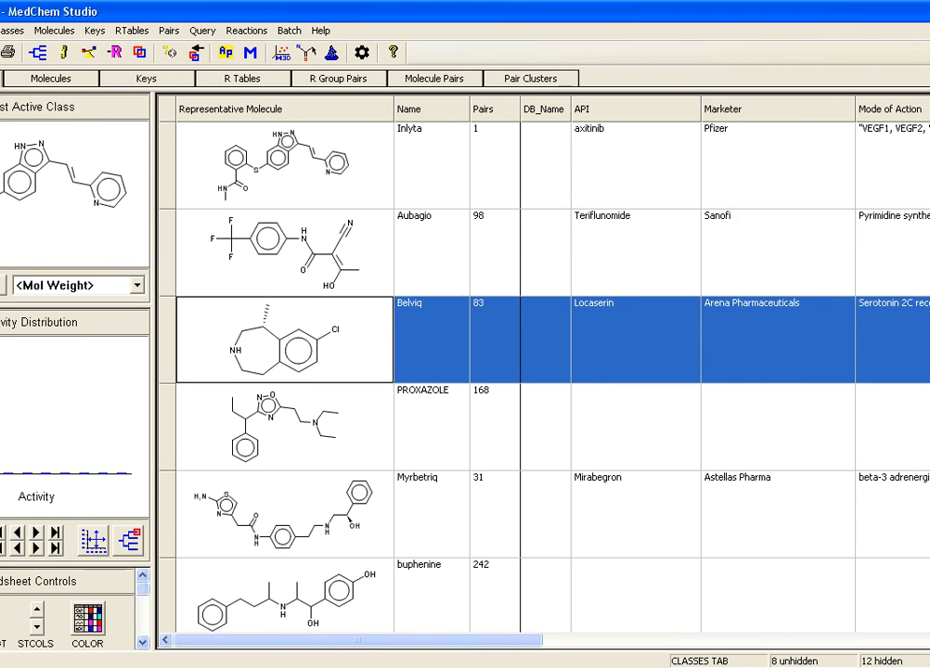
pyautogui.click(434, 79)
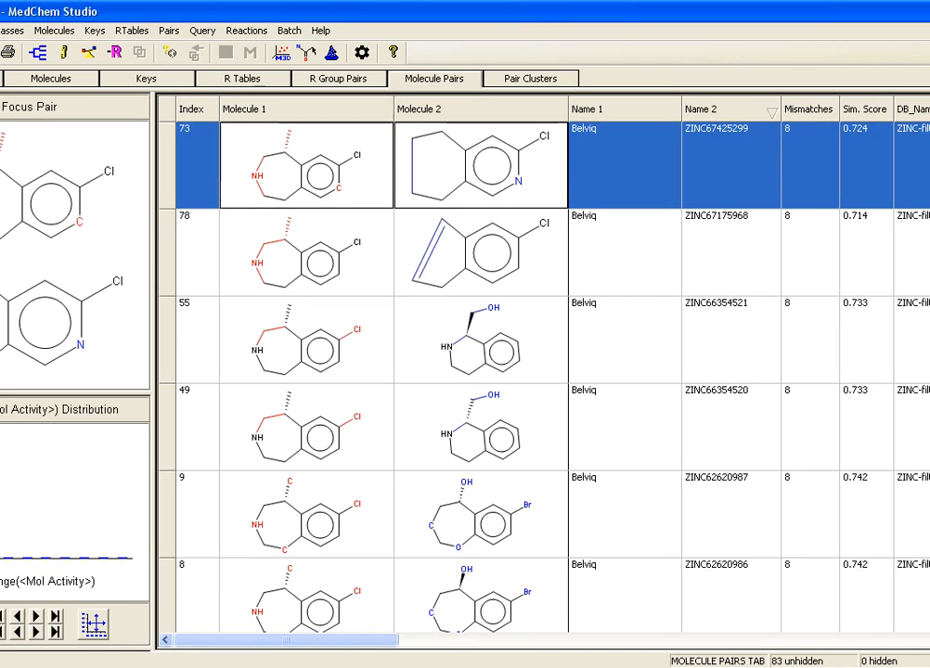
pyautogui.click(864, 110)
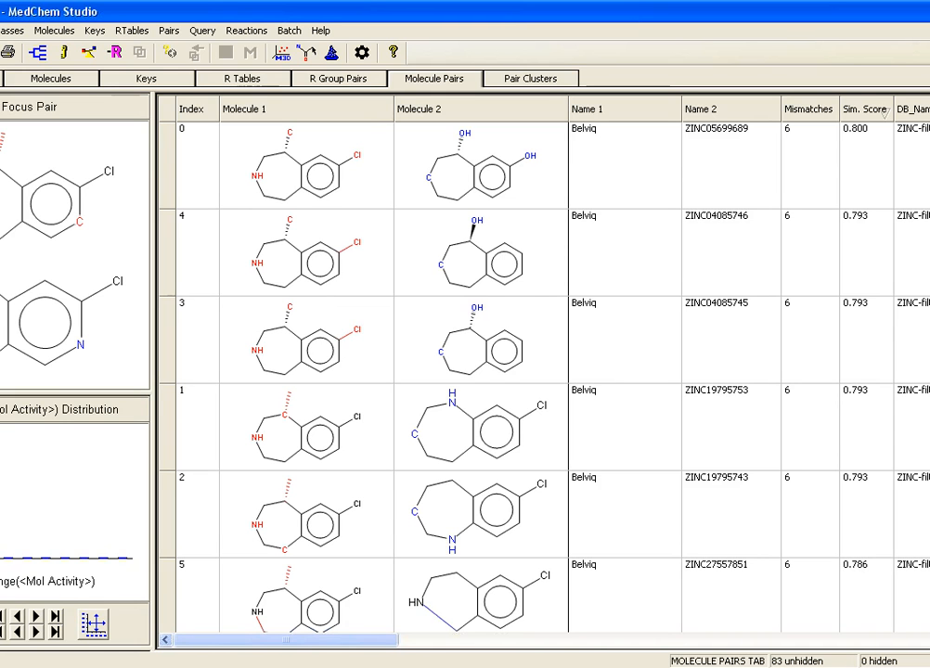
pyautogui.scroll(-1, 543, 372)
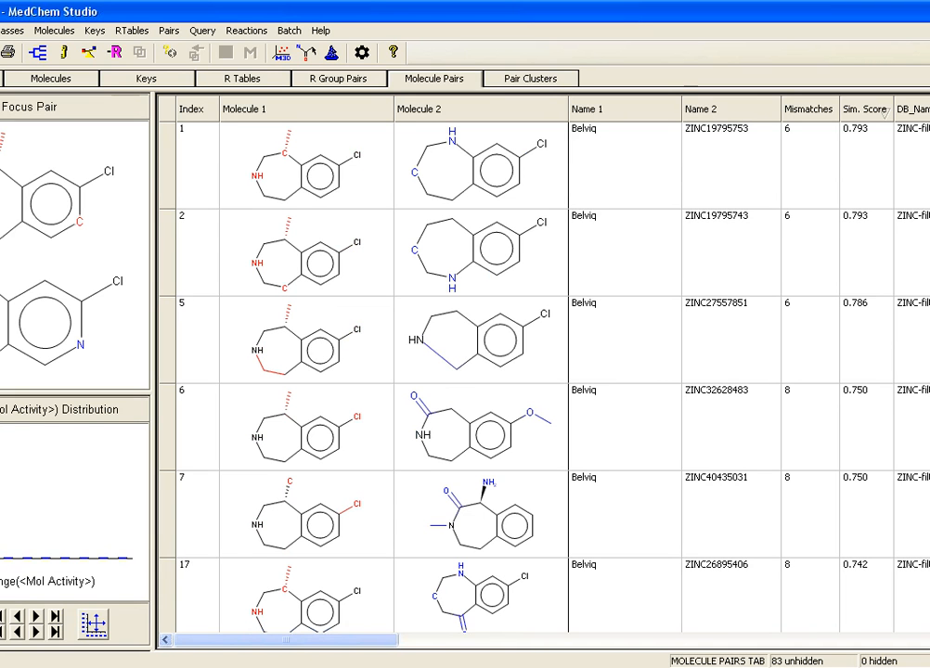
# Step: Show the molecule pairs of PROXAZOLE from the class list and select the pair with compound 153327
pyautogui.click(1, 78)
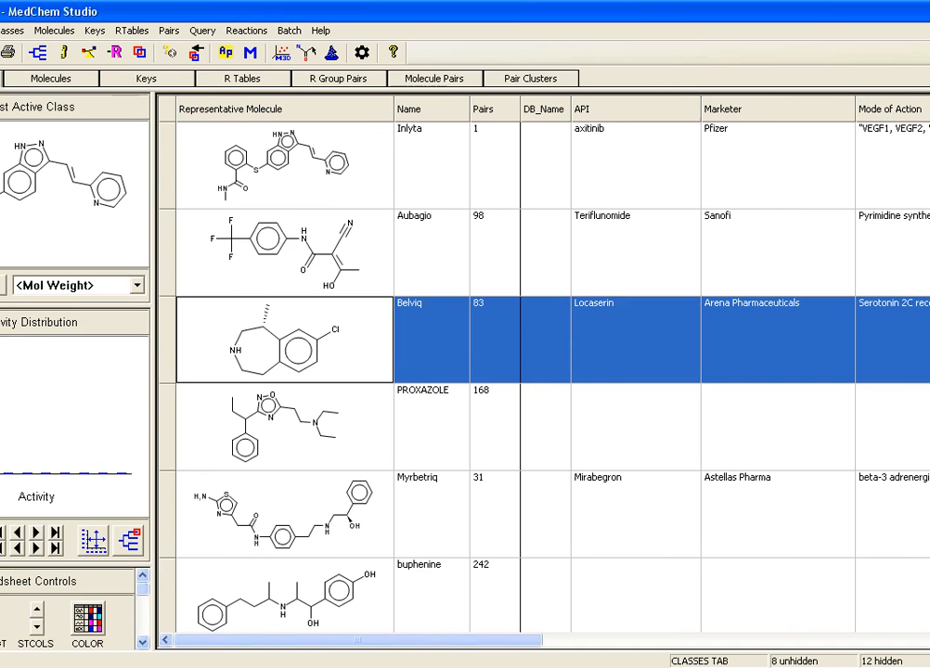
pyautogui.click(285, 427)
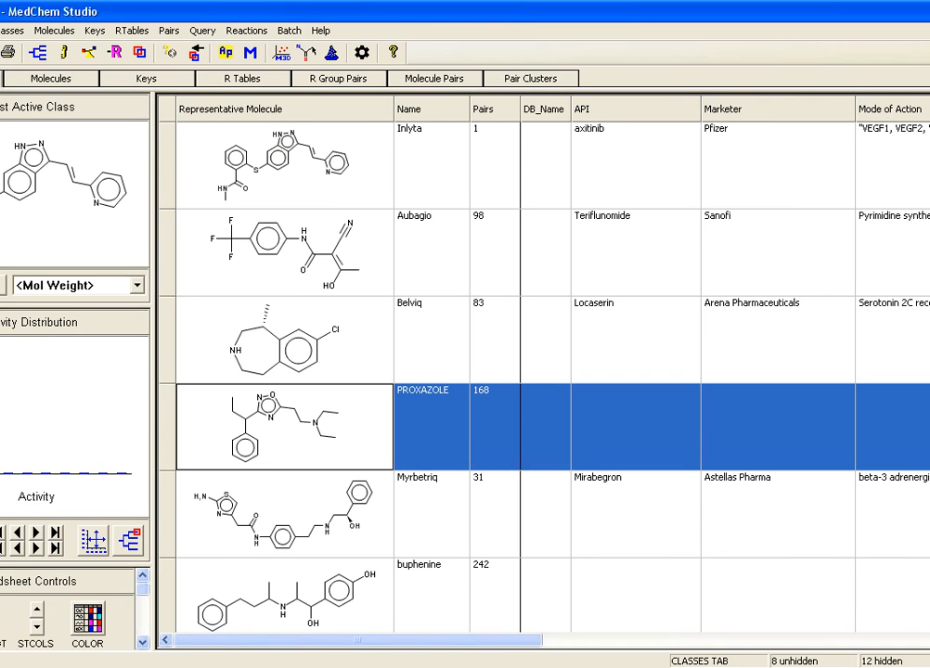
pyautogui.click(435, 79)
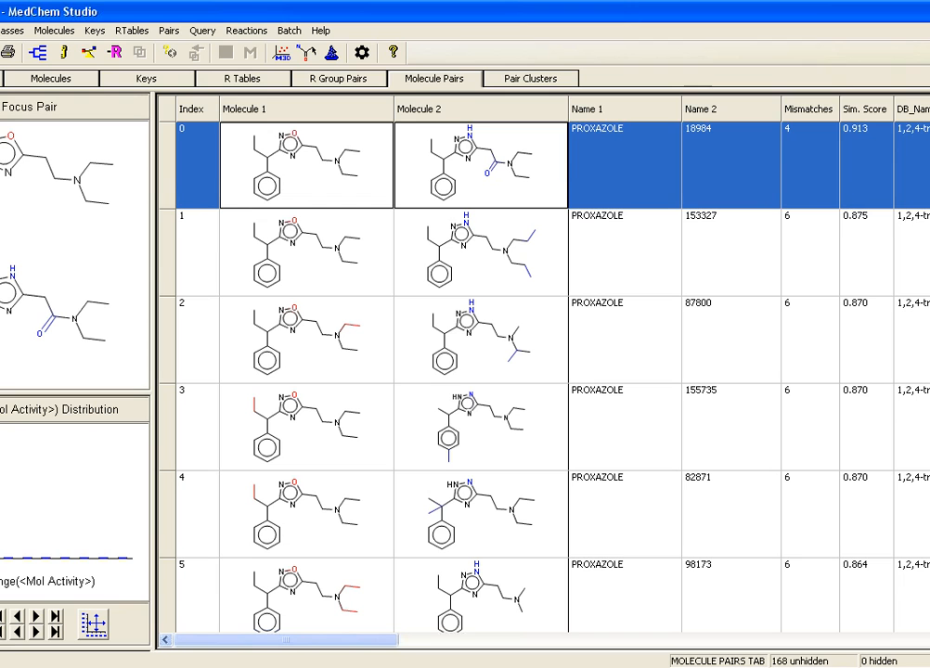
pyautogui.click(481, 253)
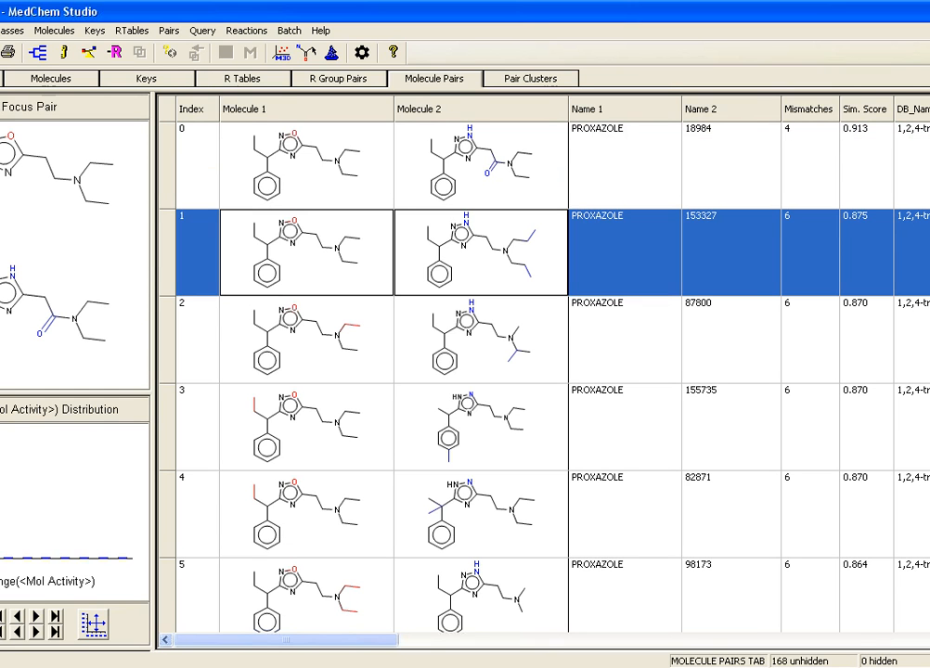
# Step: Show the molecule pairs of Myrbetriq from the class list, check the first pair's database name, and look through the remaining pairs
pyautogui.click(1, 79)
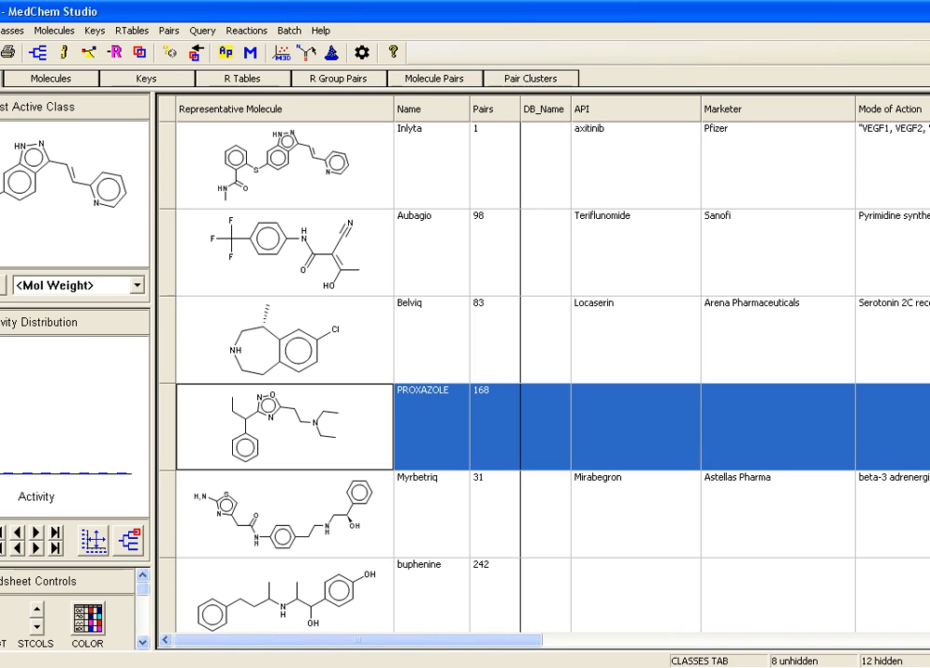
pyautogui.click(284, 515)
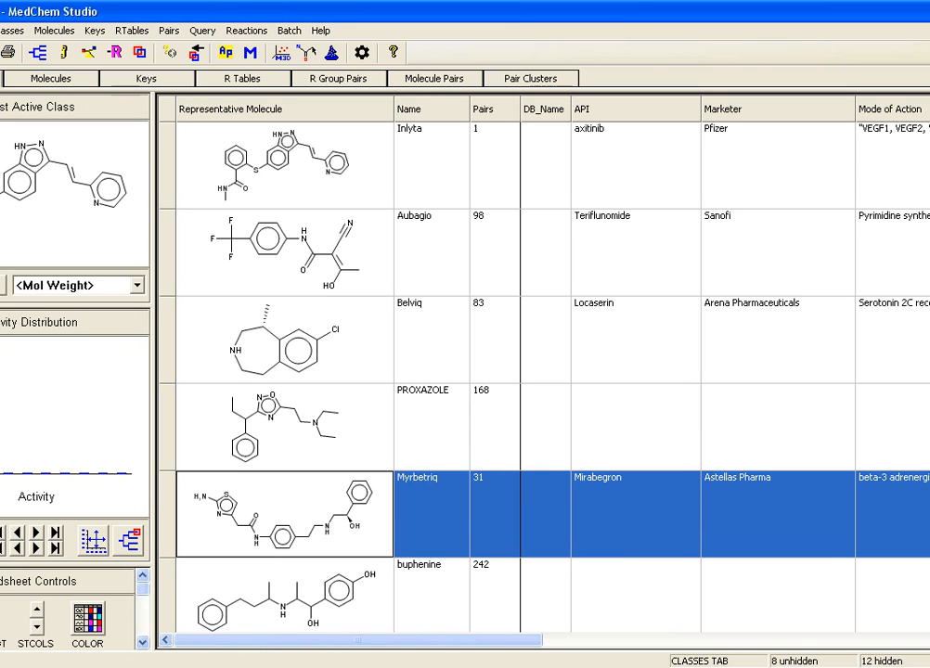
pyautogui.click(434, 79)
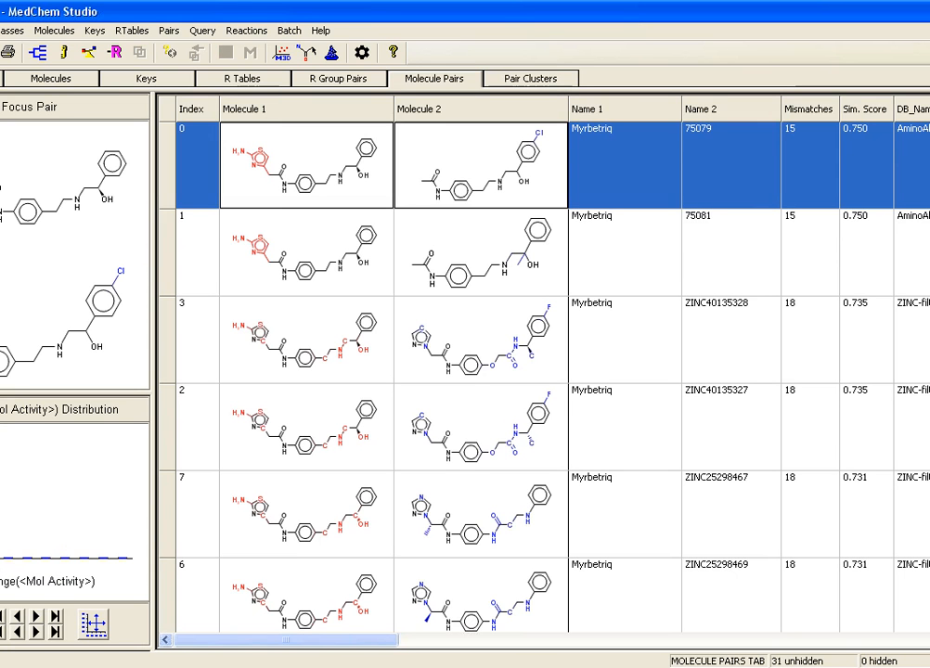
pyautogui.click(913, 165)
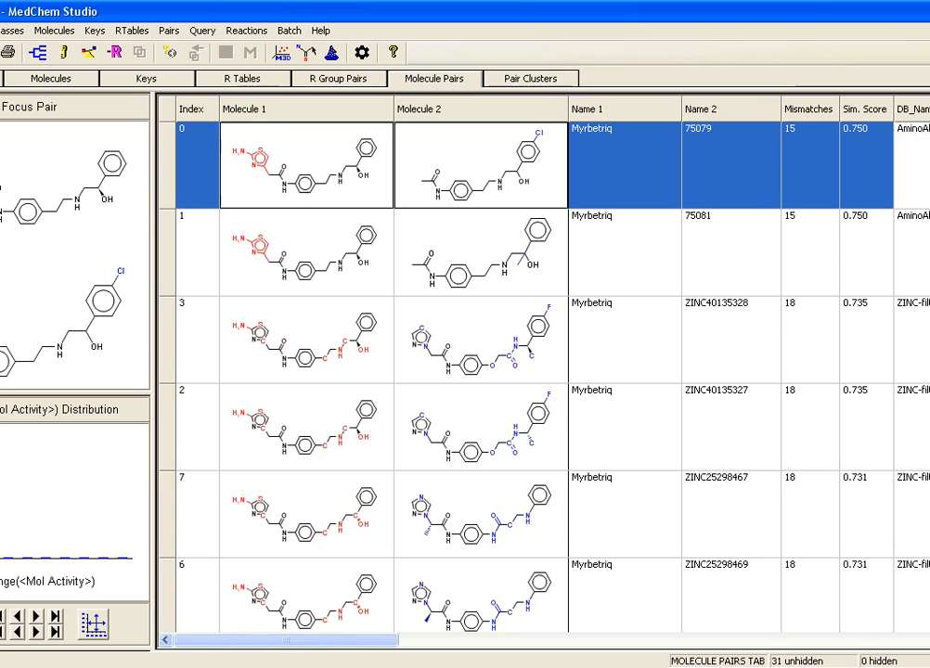
pyautogui.scroll(-4, 563, 377)
pyautogui.scroll(-4, 562, 376)
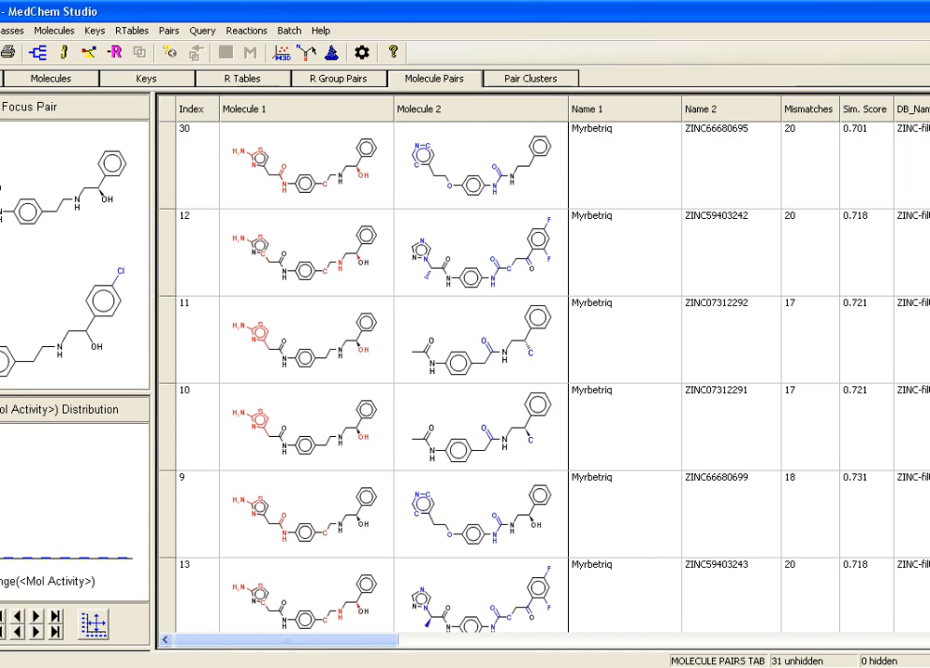
# Step: Return to the class list and show the molecule pairs of CHEMBL594236
pyautogui.click(1, 78)
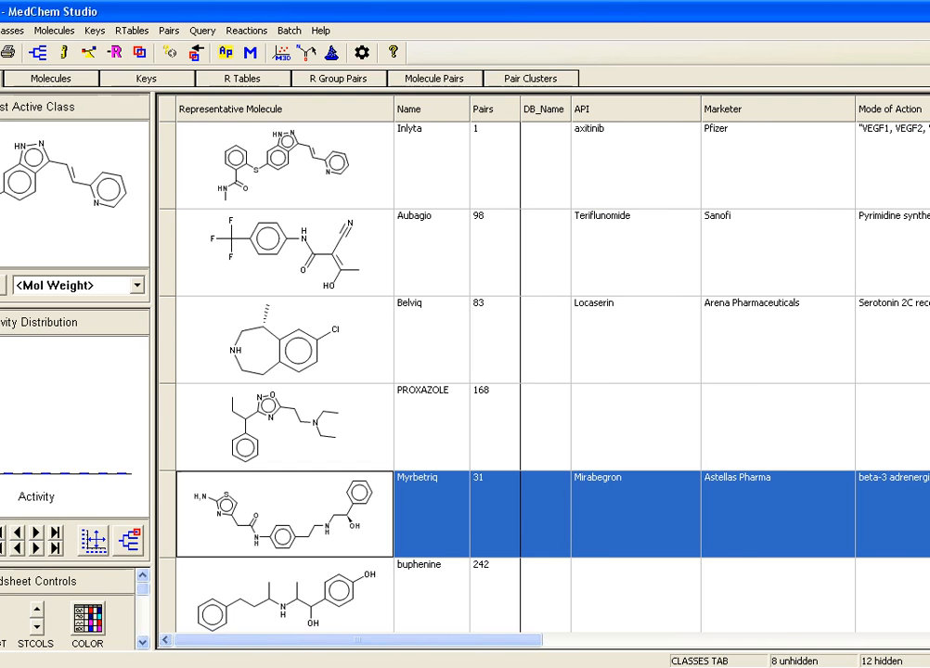
pyautogui.click(285, 597)
pyautogui.scroll(-1, 285, 597)
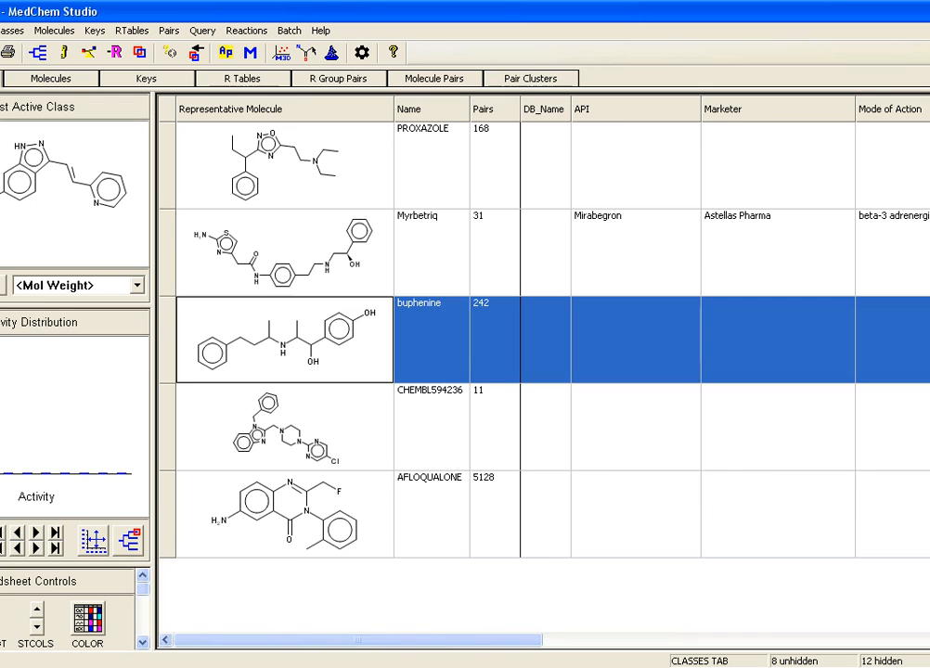
pyautogui.click(285, 427)
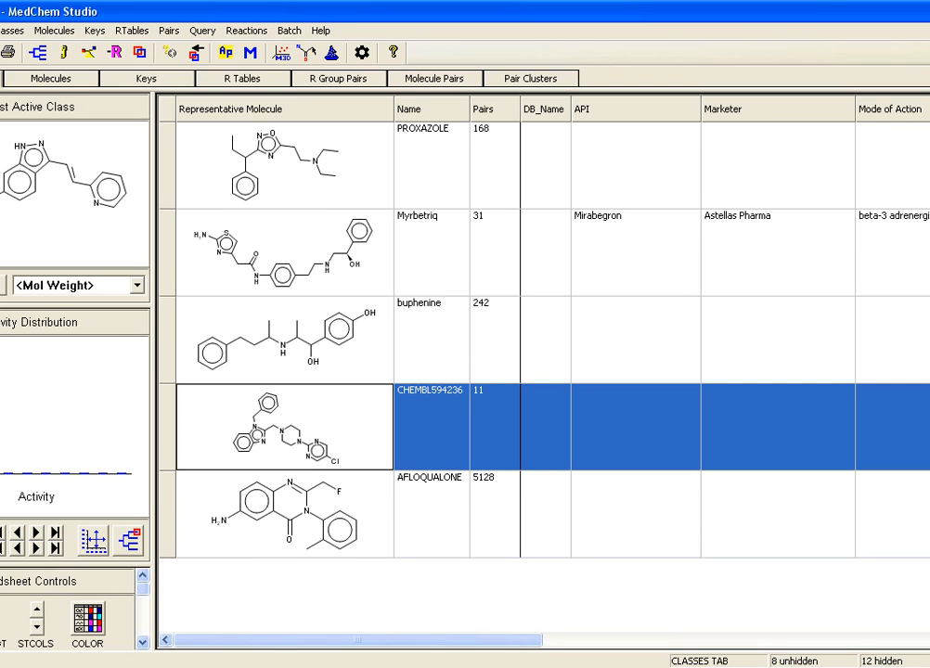
pyautogui.click(435, 79)
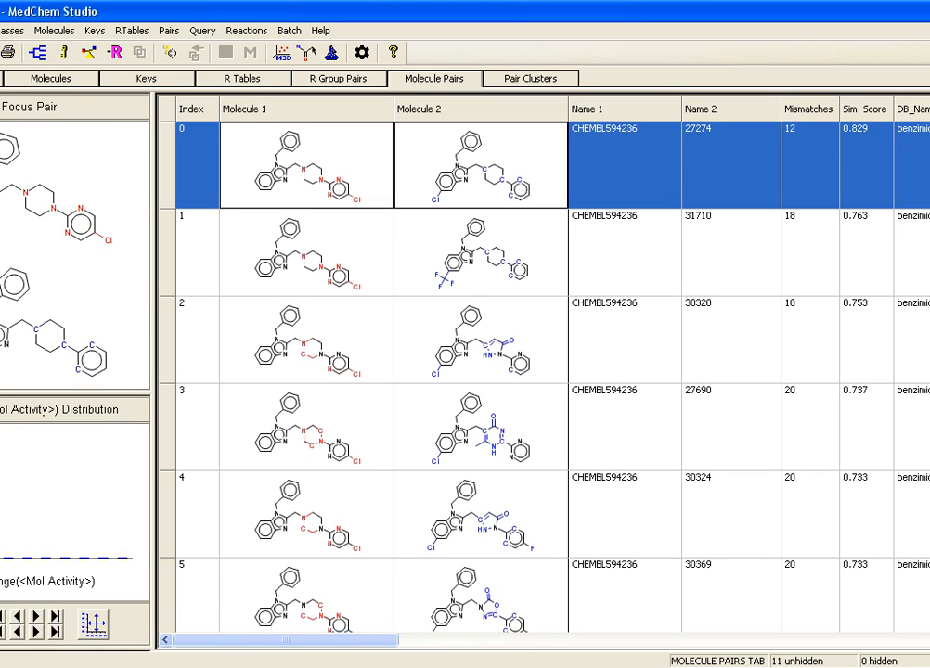
# Step: Show the molecule pairs of AFLOQUALONE from the class list, look through them, and sort them by descending similarity score
pyautogui.click(0, 79)
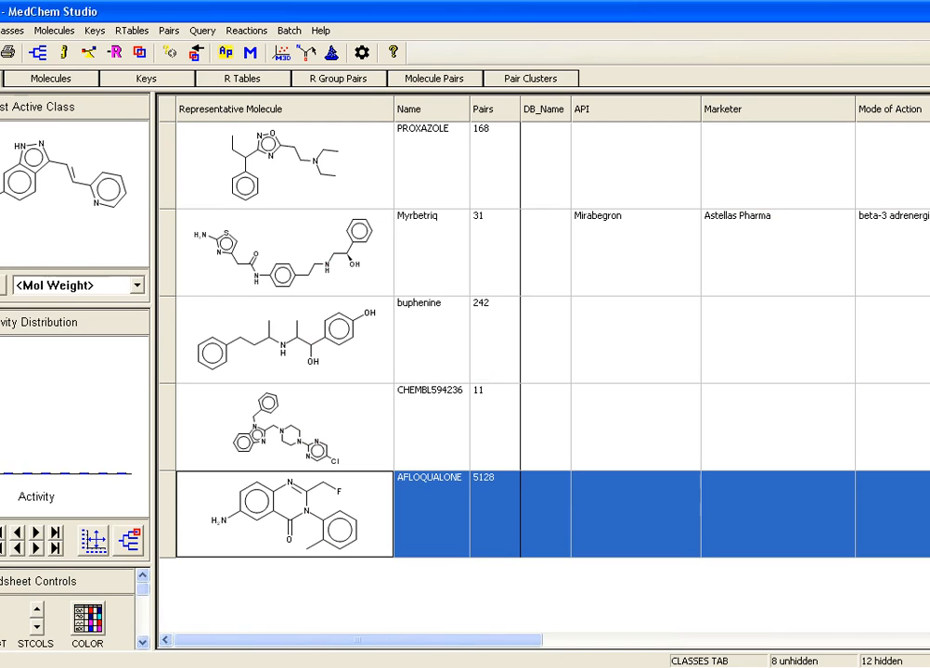
pyautogui.click(434, 79)
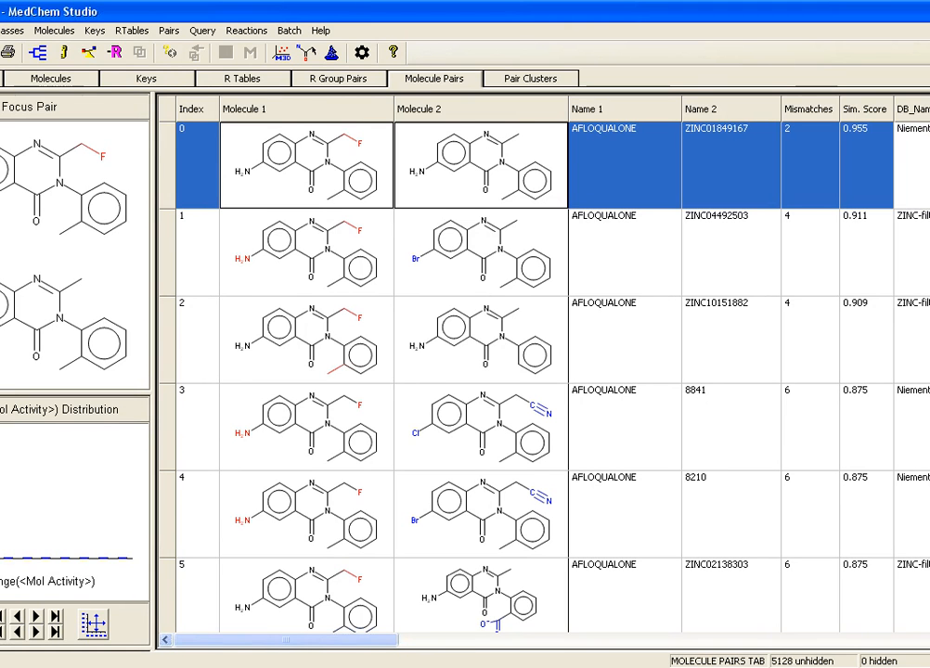
pyautogui.scroll(-20, 544, 377)
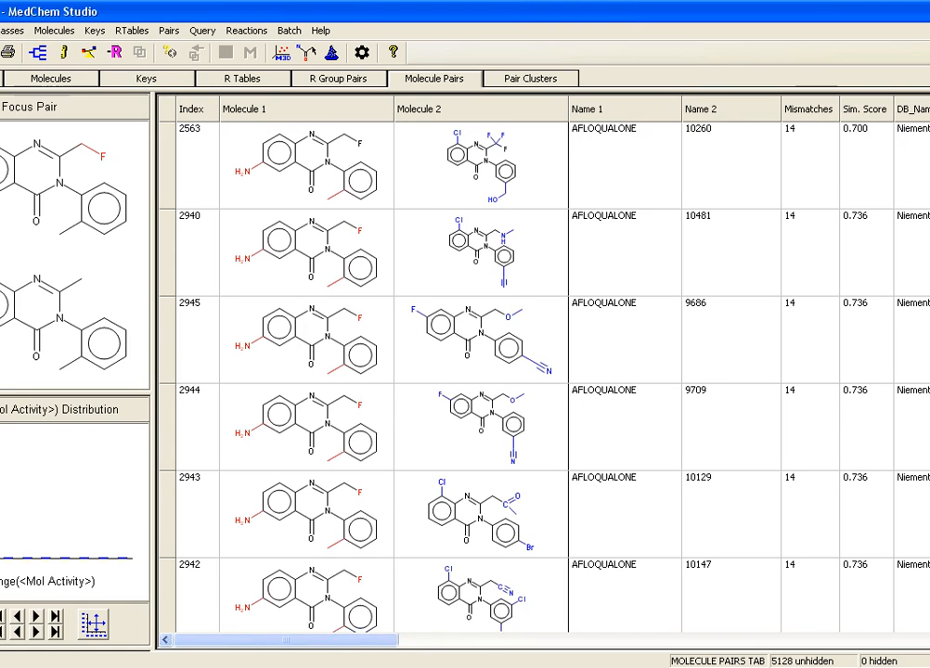
pyautogui.click(865, 110)
pyautogui.click(865, 109)
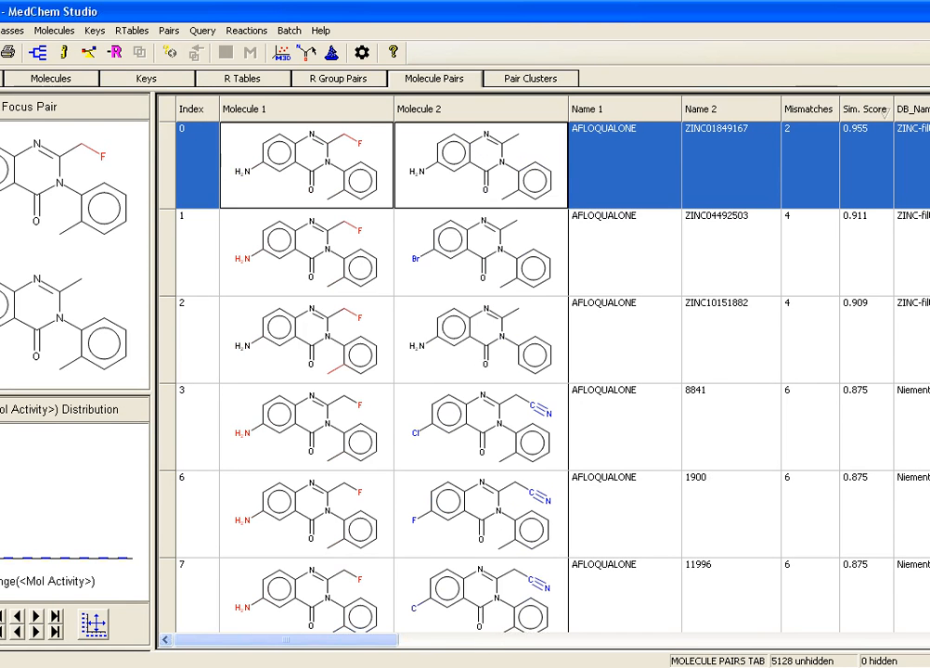
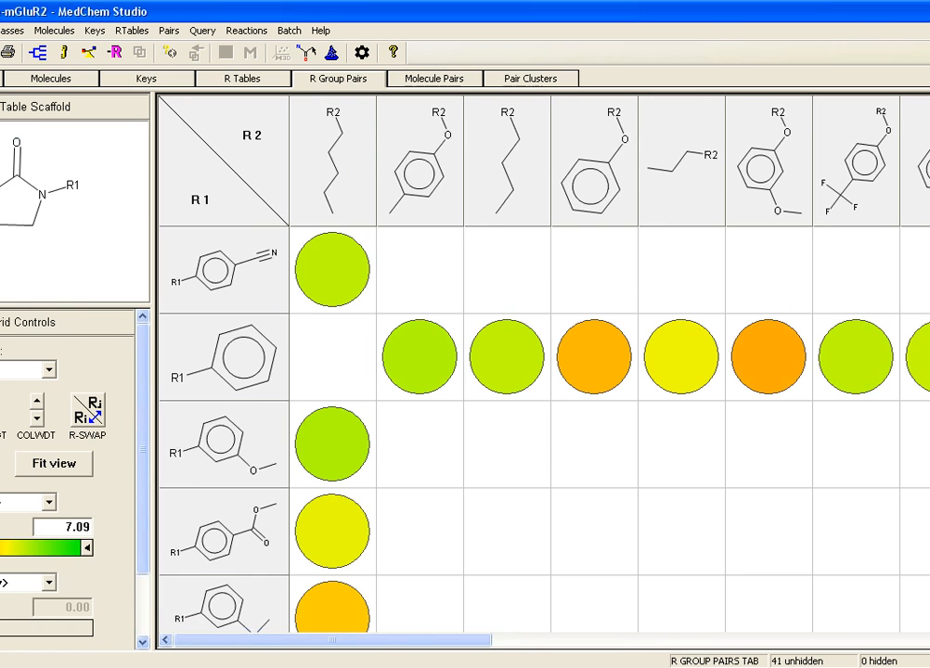
# Step: Fit the whole R group pair grid in view and sort R1 and R2 by mGluR2-pEC50 in ascending order
pyautogui.click(54, 464)
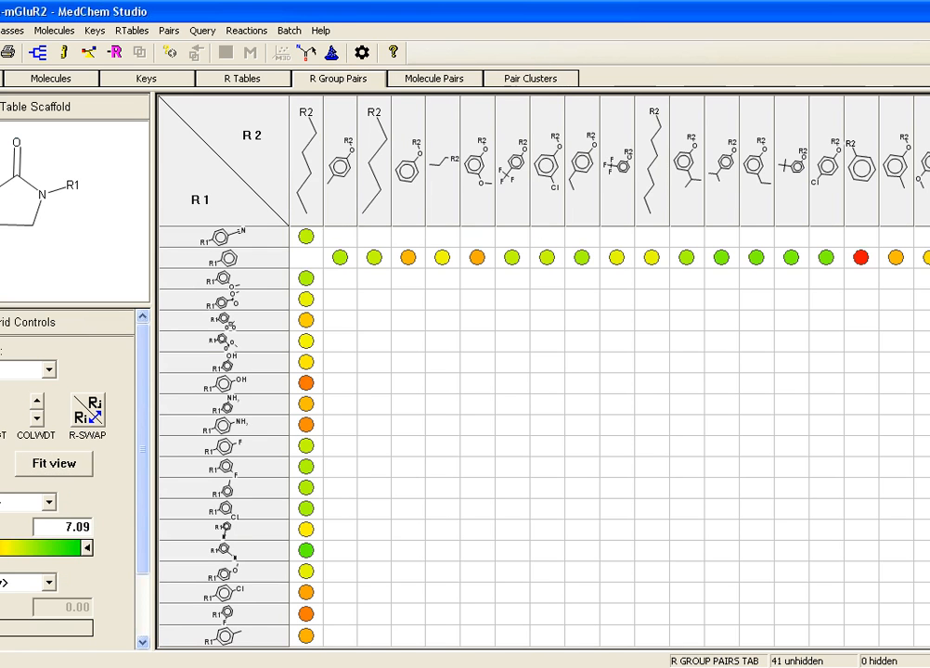
pyautogui.rightClick(317, 251)
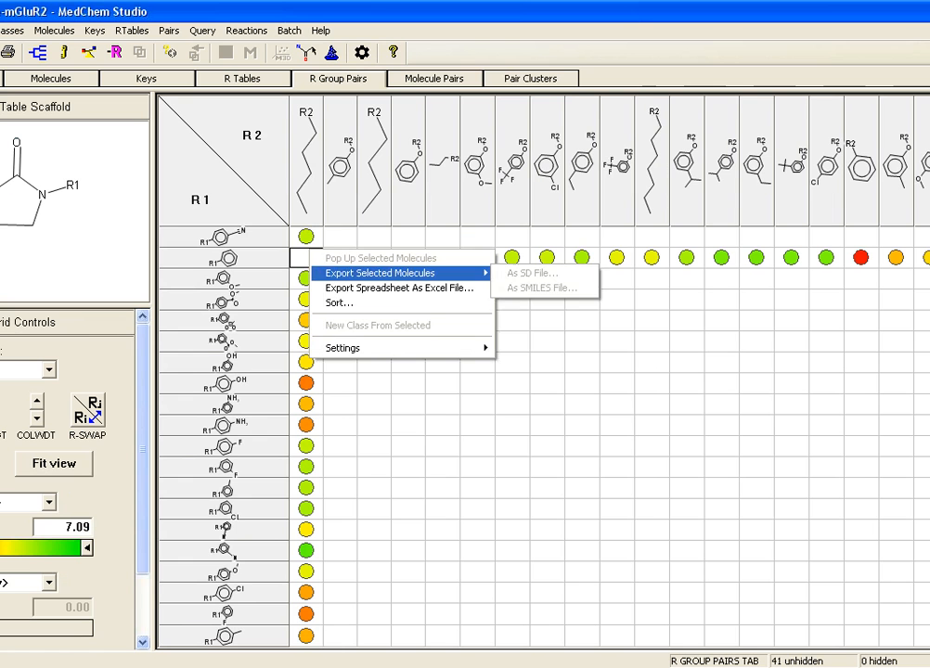
pyautogui.click(352, 303)
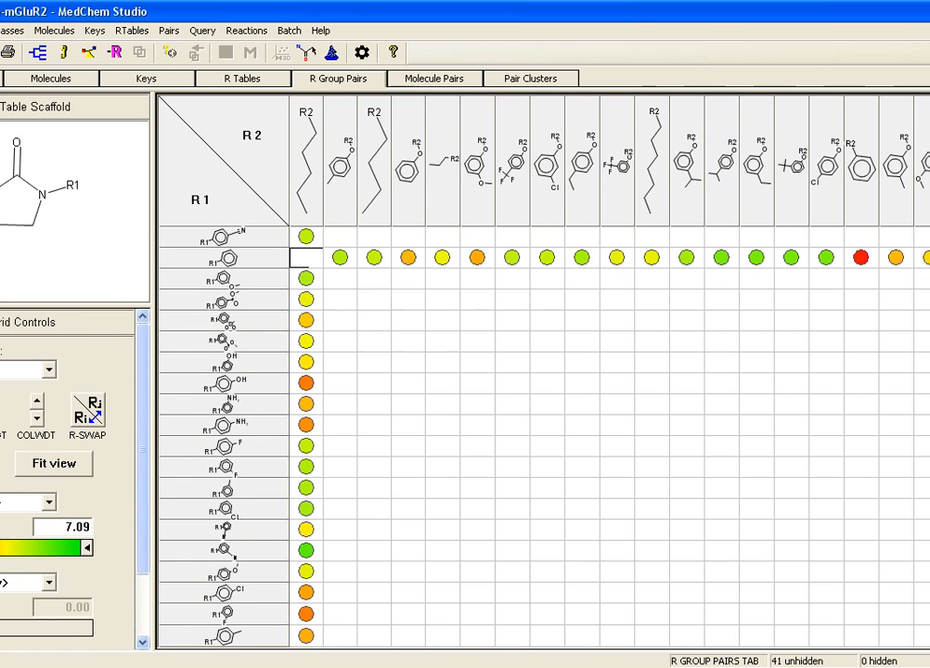
pyautogui.moveTo(399, 253); pyautogui.dragTo(566, 261)
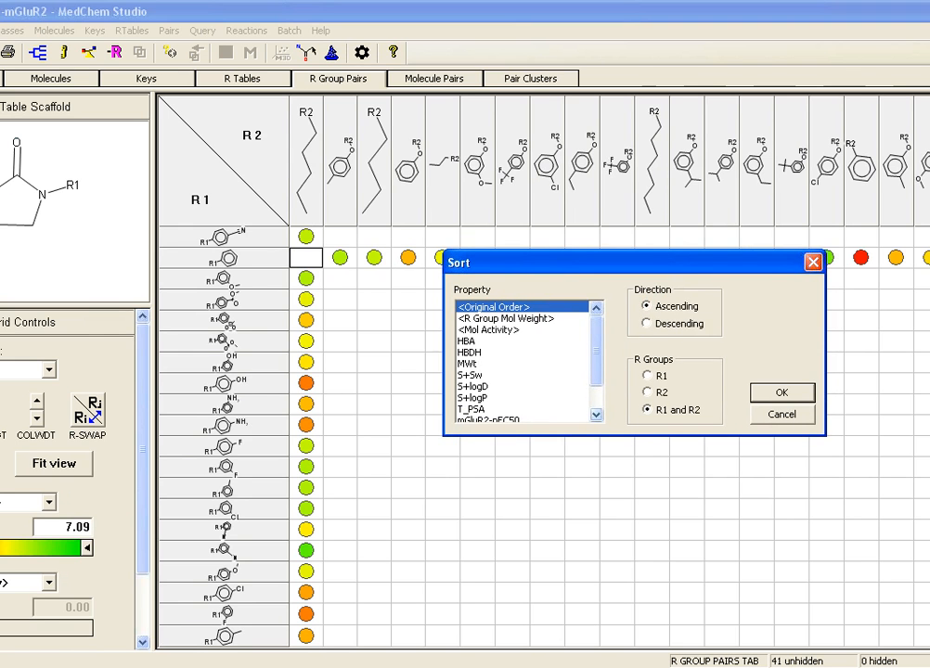
pyautogui.scroll(-2, 467, 320)
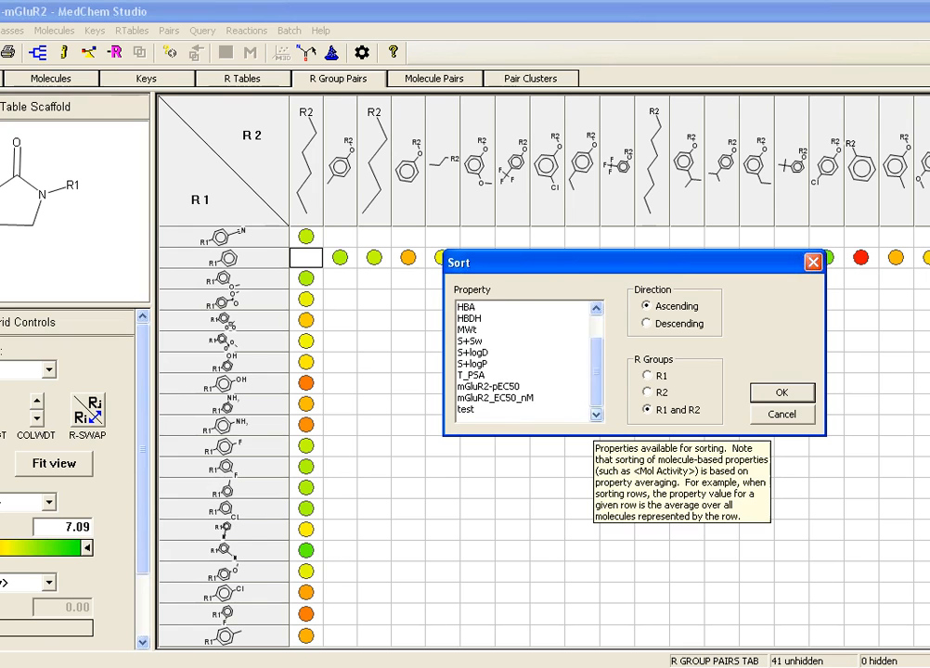
pyautogui.scroll(2, 467, 316)
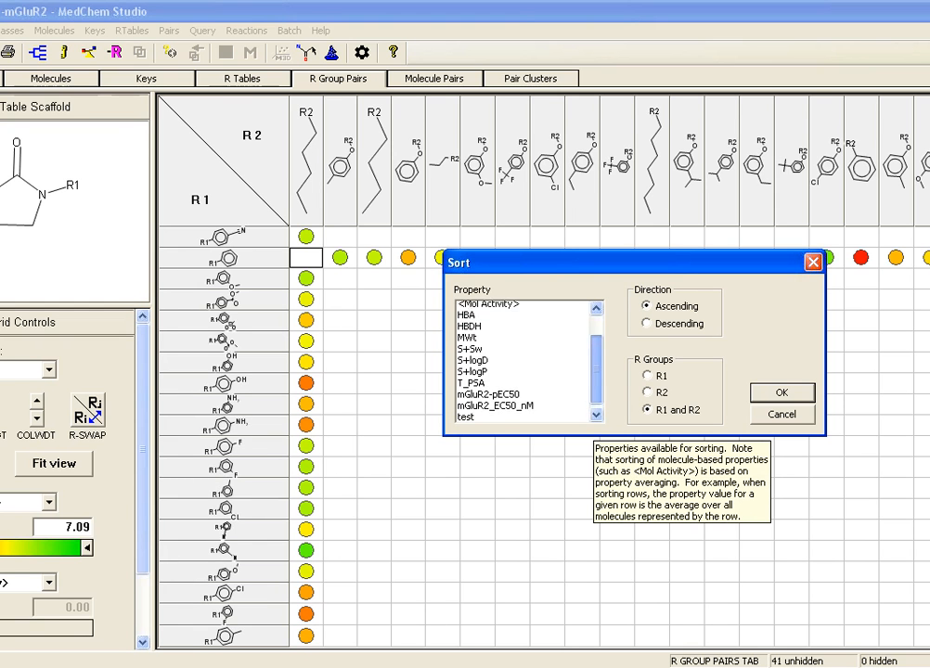
pyautogui.scroll(-2, 466, 316)
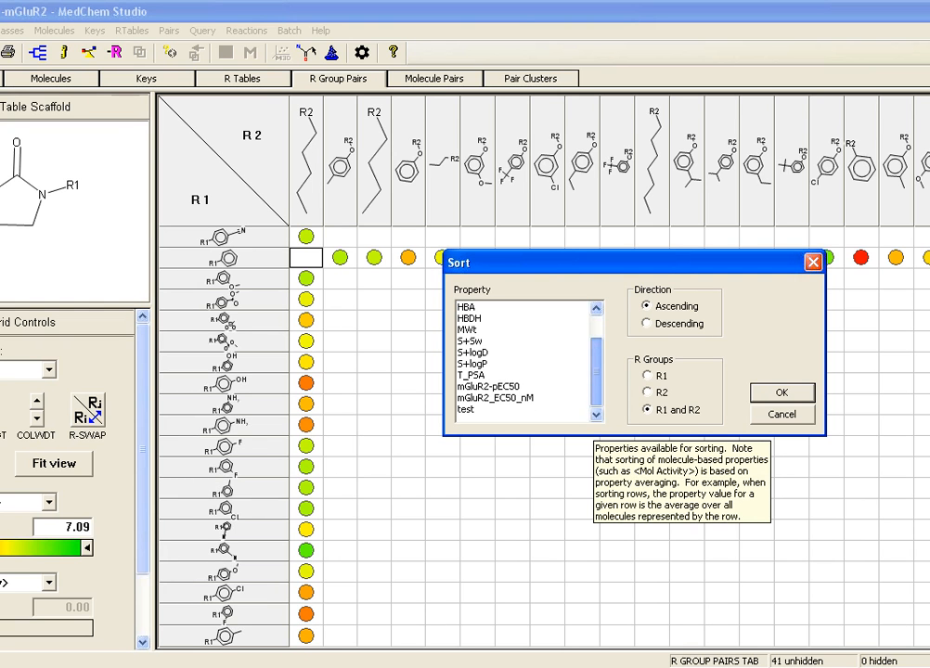
pyautogui.click(490, 386)
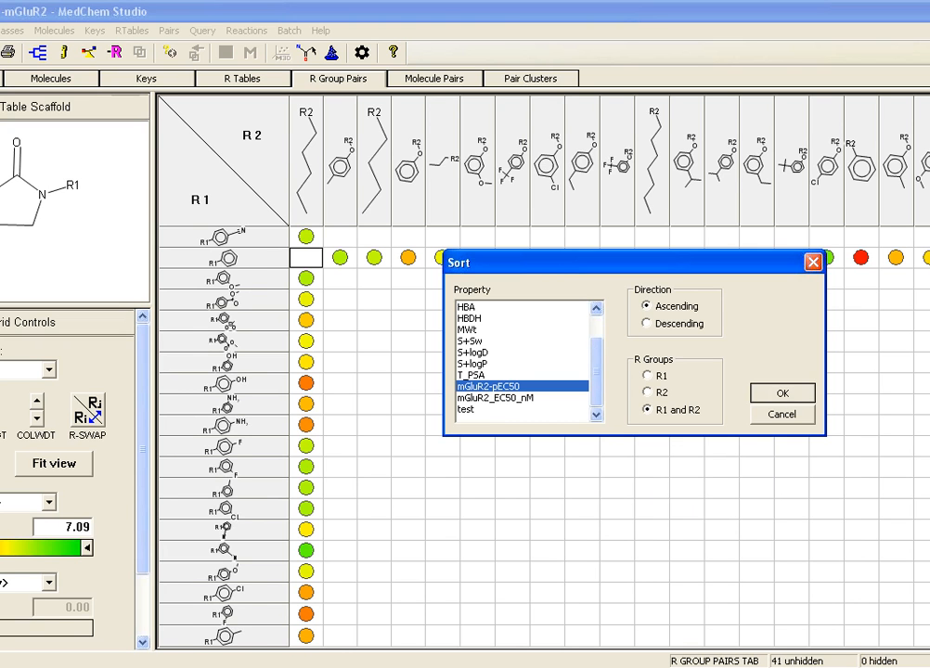
pyautogui.press('Return')
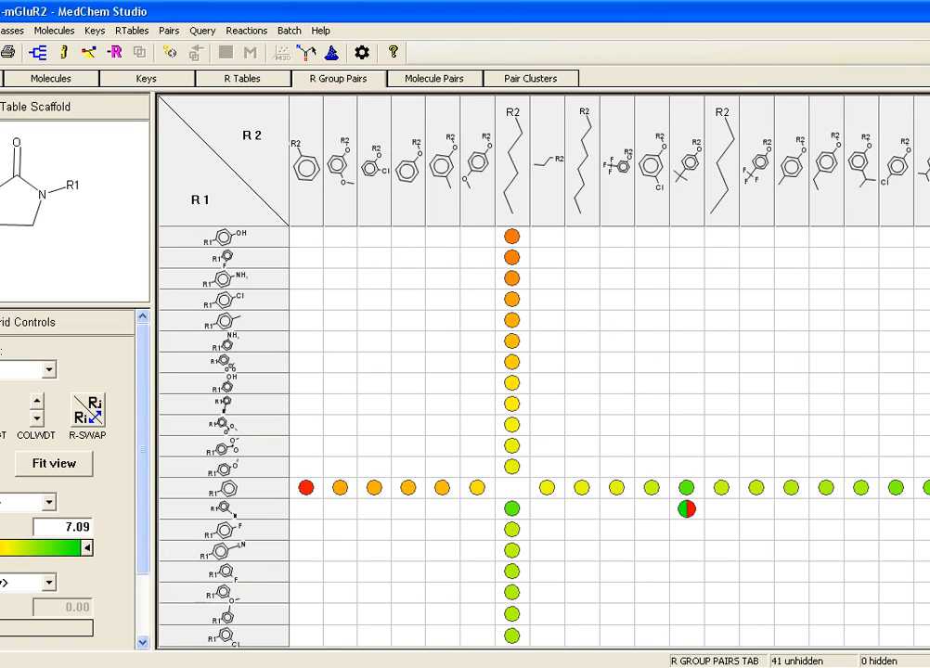
pyautogui.moveTo(512, 236)
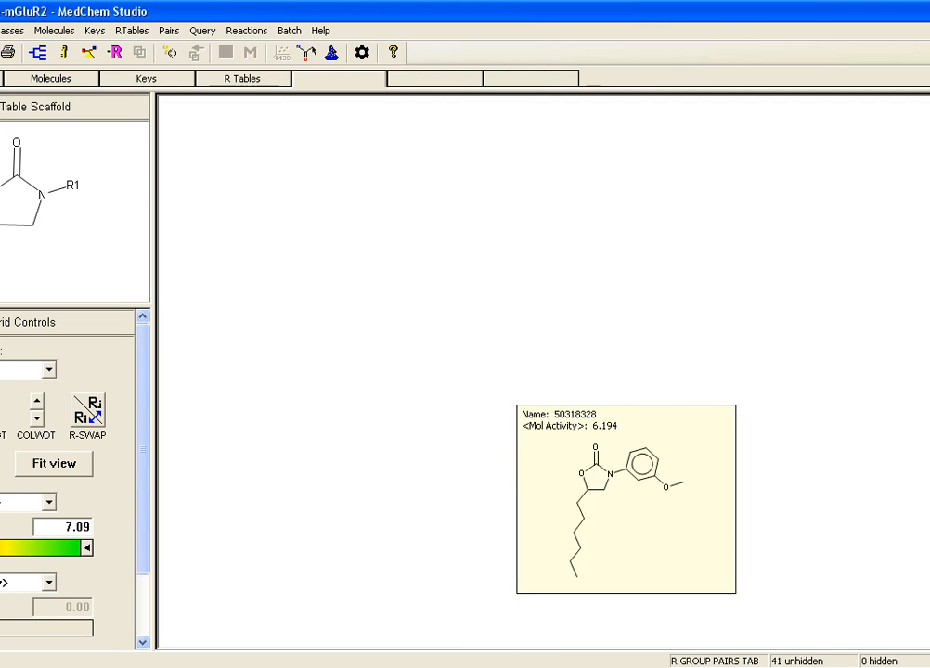
pyautogui.moveTo(510, 613)
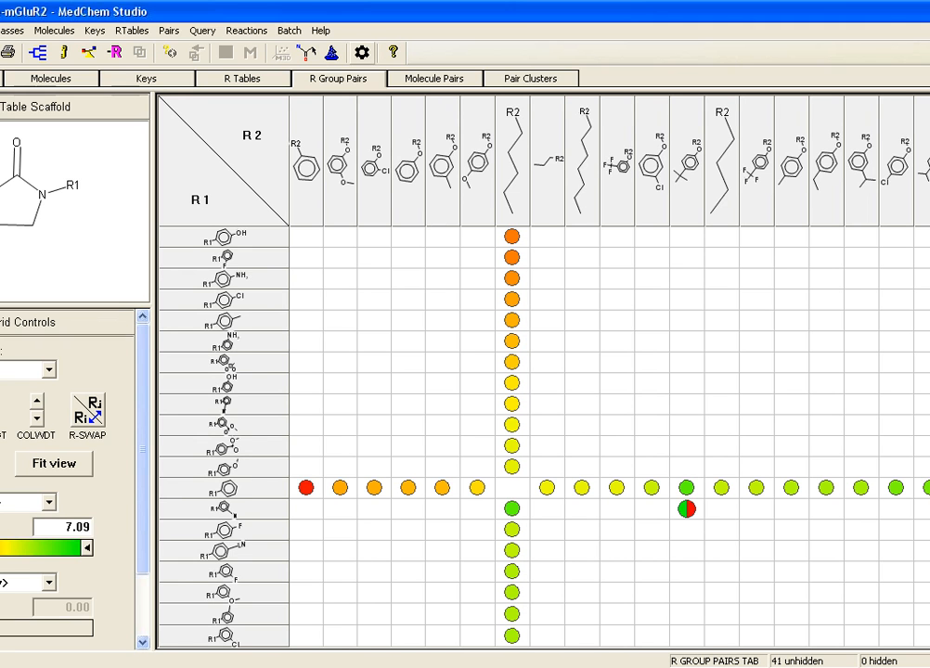
# Step: Review the general and advanced default settings, including the MCS and processor limits, and leave them without changes
pyautogui.click(362, 53)
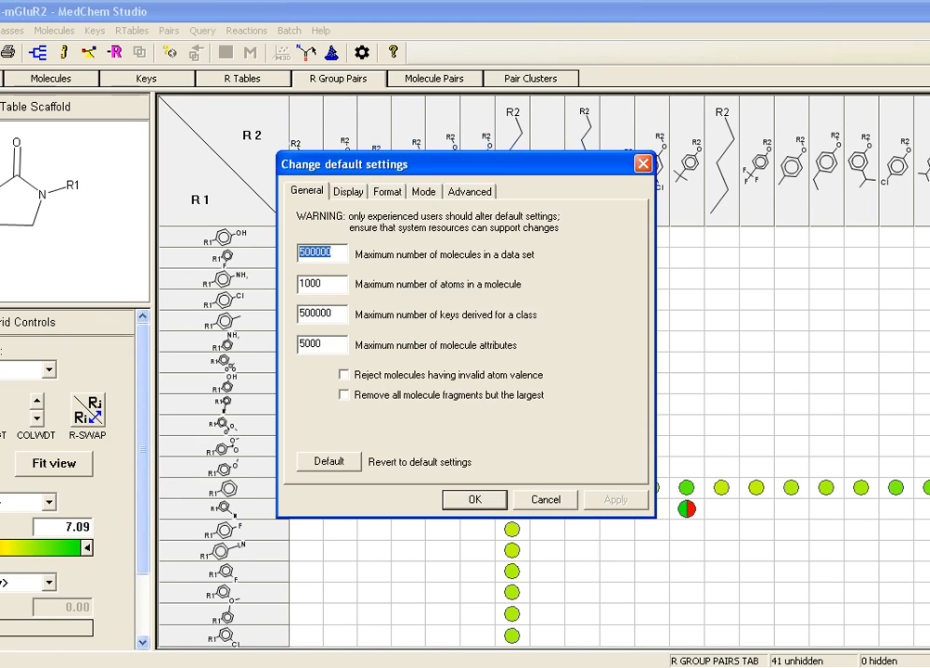
pyautogui.click(470, 191)
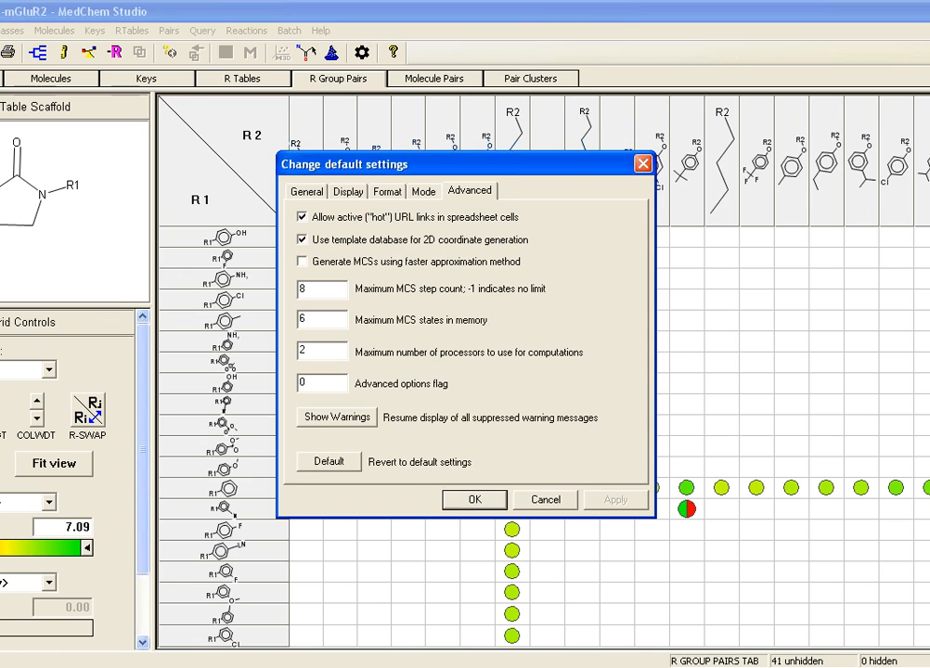
pyautogui.click(545, 501)
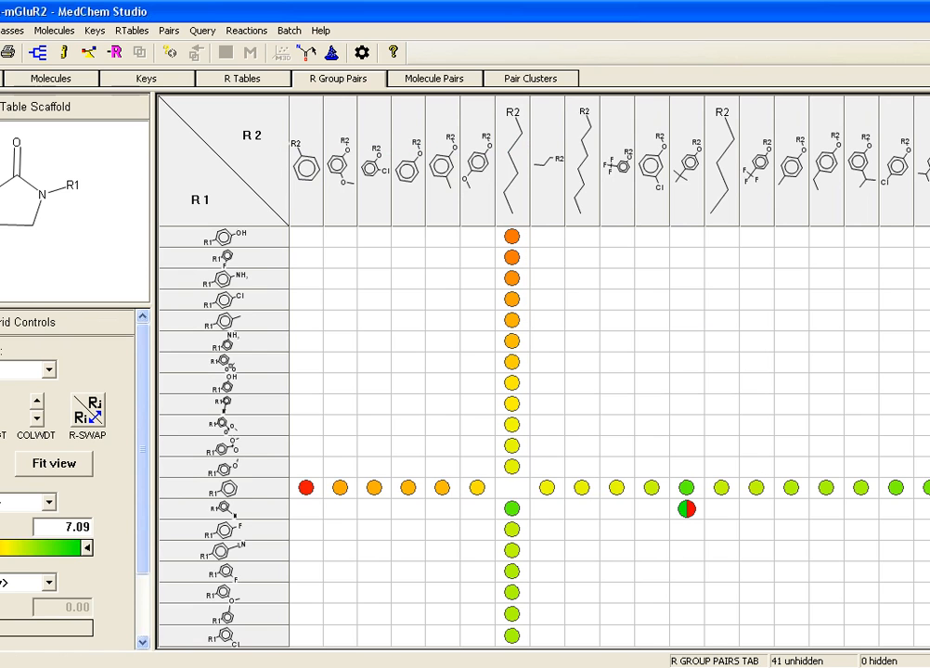
# Step: Return to the class list, view the options for adding a screening library and its structure input file, and cancel
pyautogui.click(1, 79)
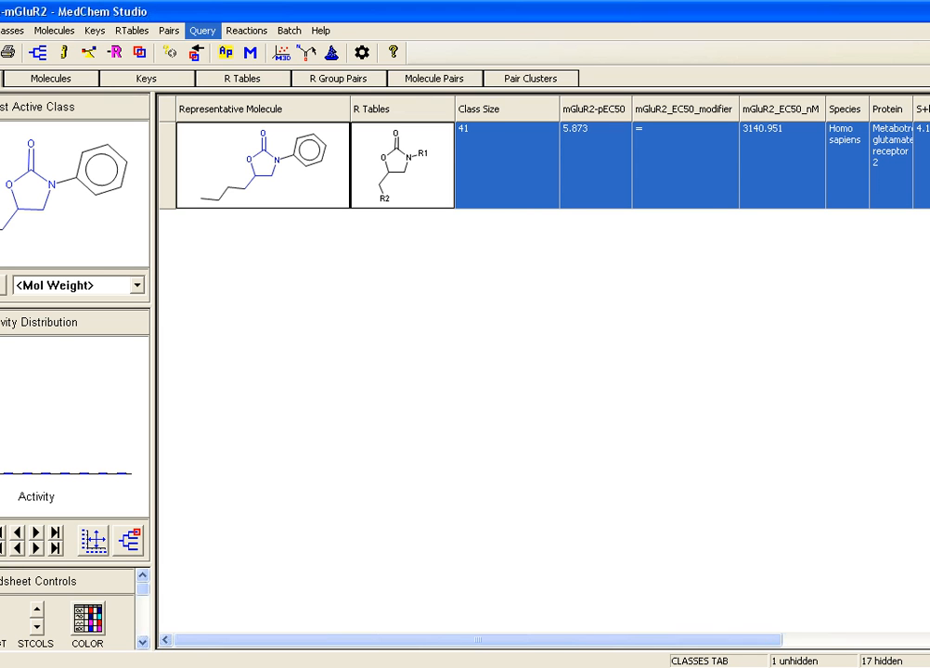
pyautogui.click(203, 31)
pyautogui.click(279, 228)
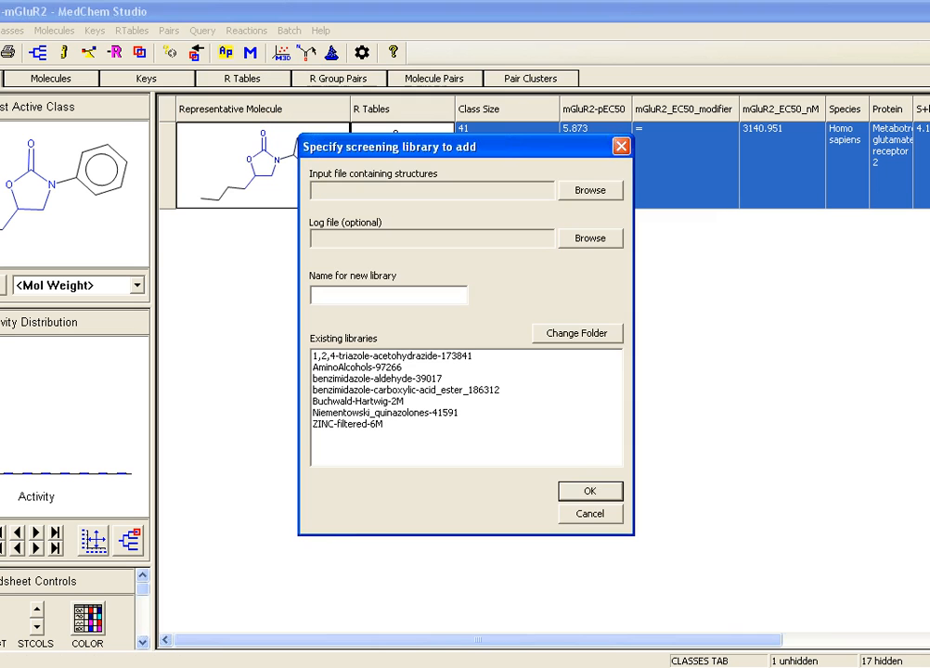
pyautogui.click(590, 191)
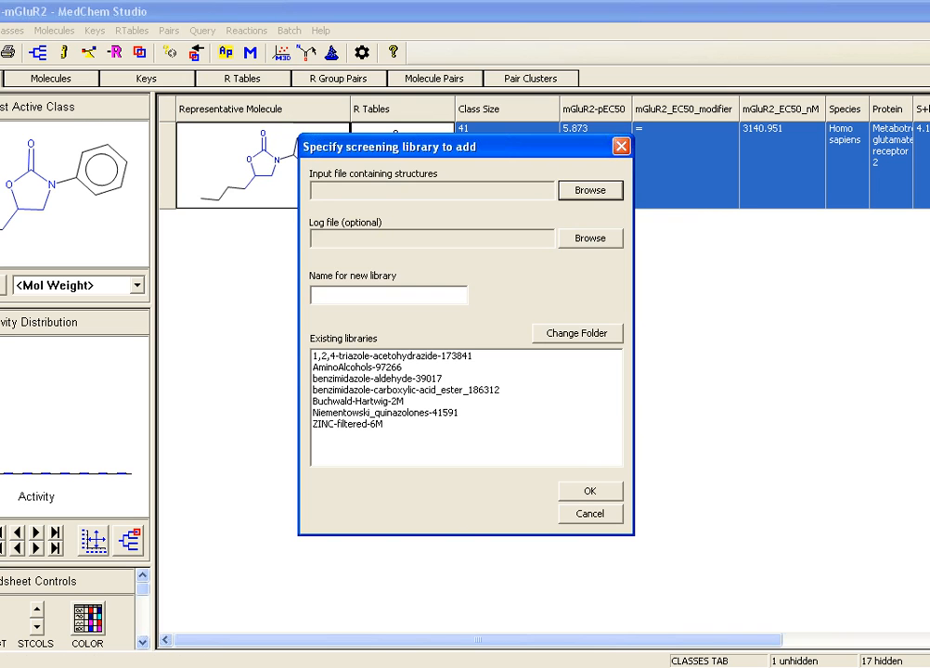
pyautogui.click(590, 514)
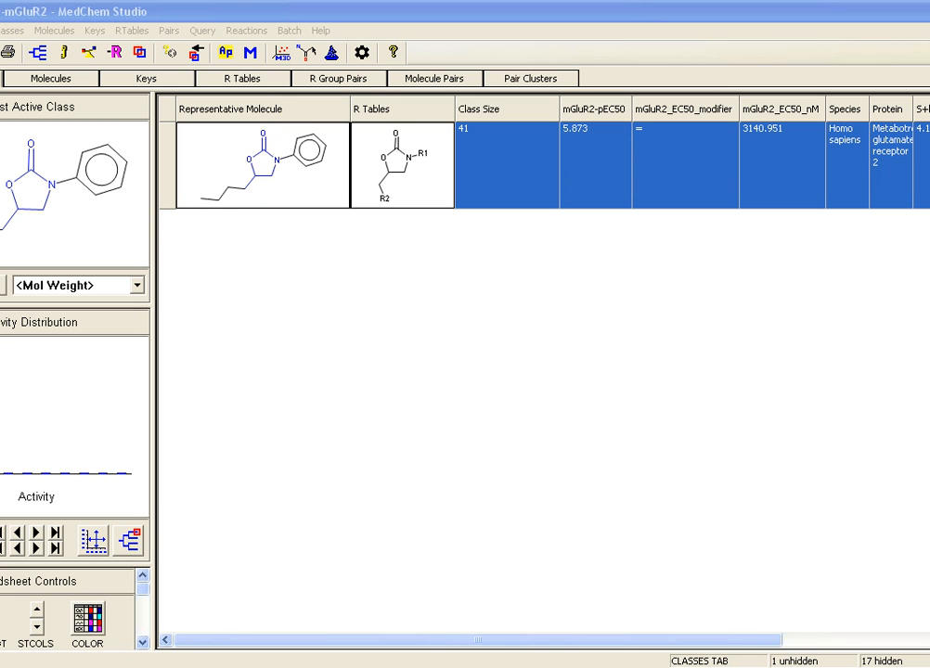
# Step: Switch to the MMP-Hits.ctk project, collapse the focus pair and activity distribution panes, and make the molecule pair rows taller
pyautogui.click(315, 667)
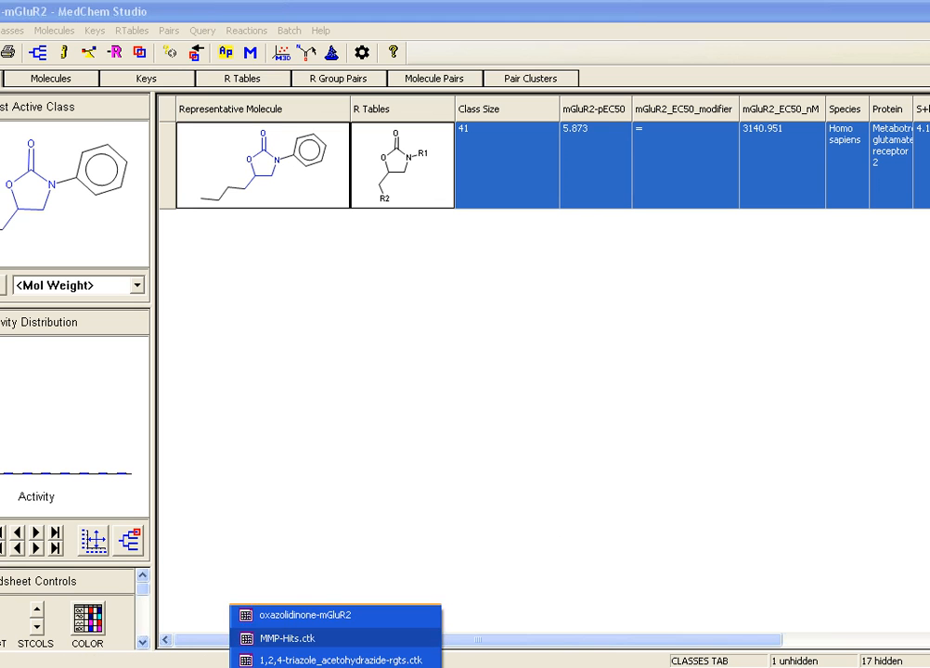
pyautogui.click(287, 638)
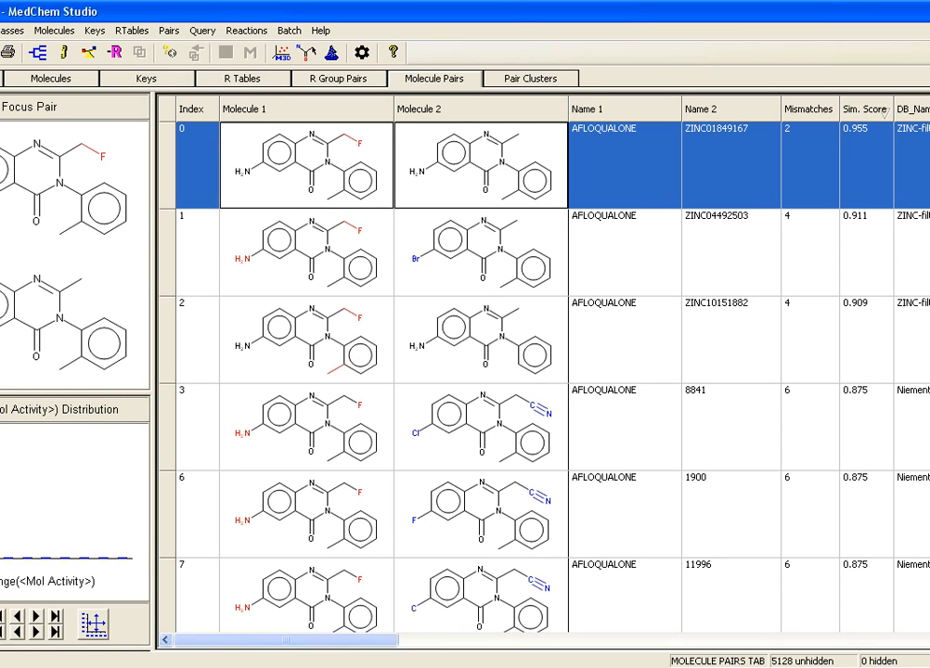
pyautogui.click(54, 107)
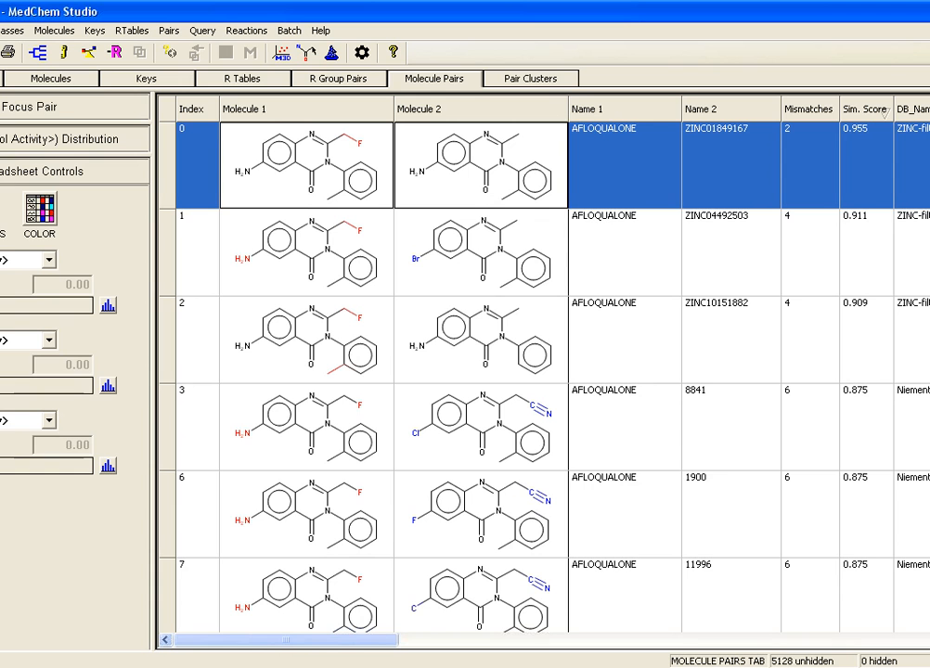
pyautogui.moveTo(167, 209); pyautogui.dragTo(167, 278)
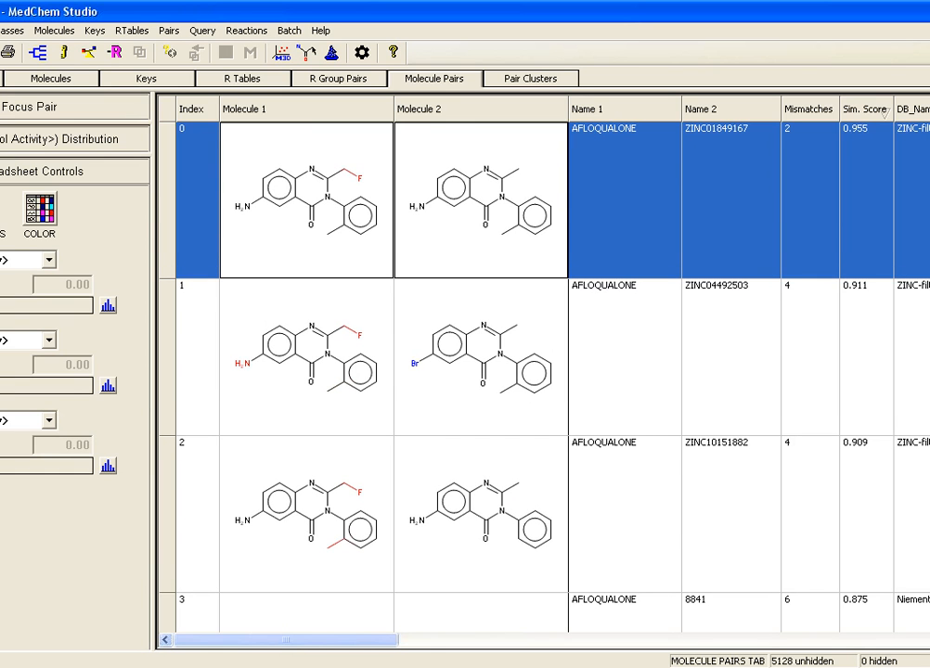
# Step: Look through the AFLOQUALONE molecule pairs in order of similarity score, comparing the highlighted structural differences
pyautogui.scroll(-3, 552, 376)
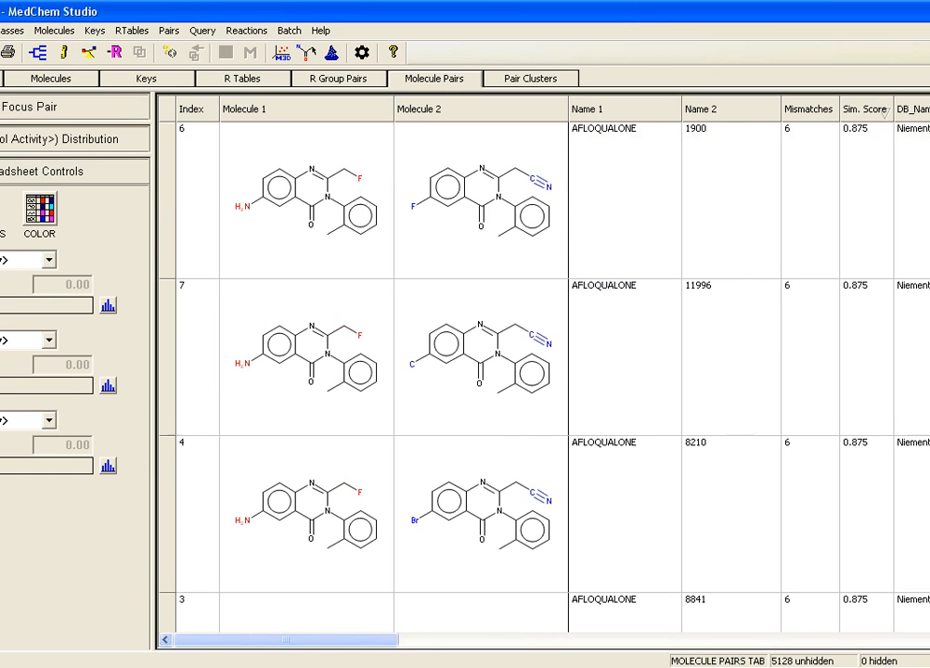
pyautogui.scroll(-5, 552, 376)
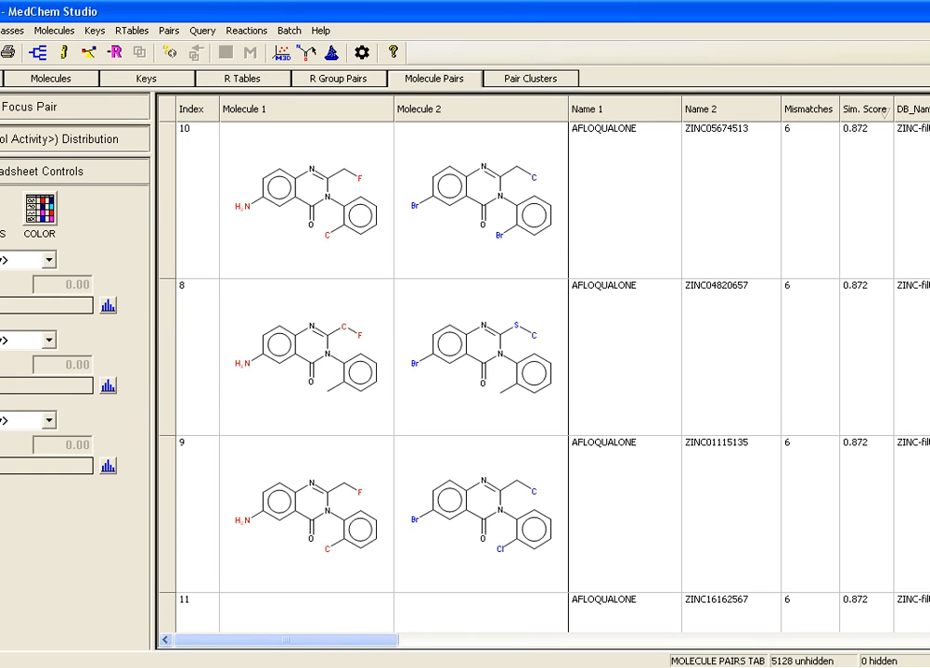
pyautogui.scroll(-3, 552, 376)
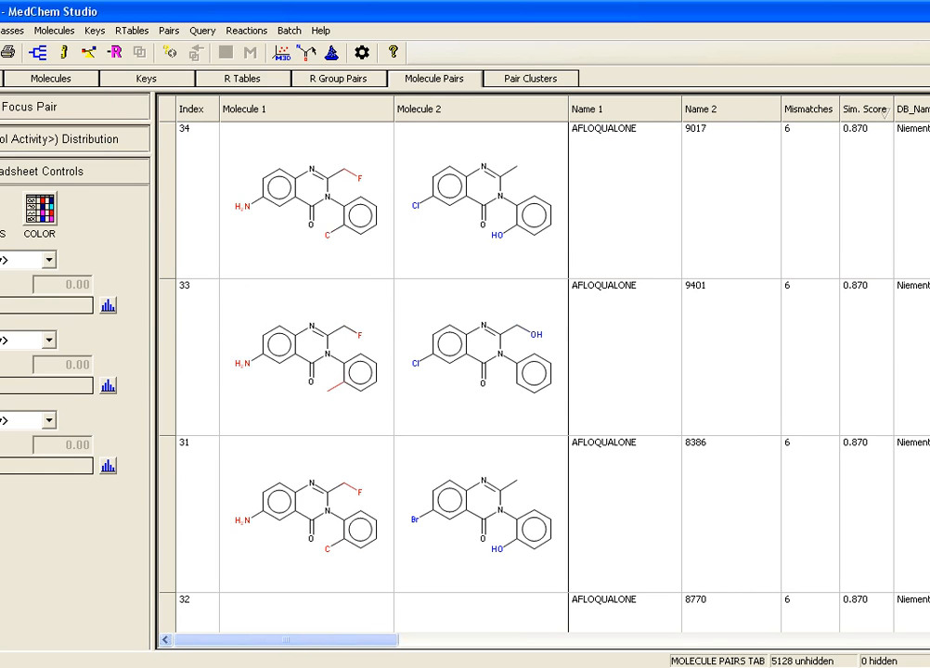
pyautogui.scroll(-3, 552, 376)
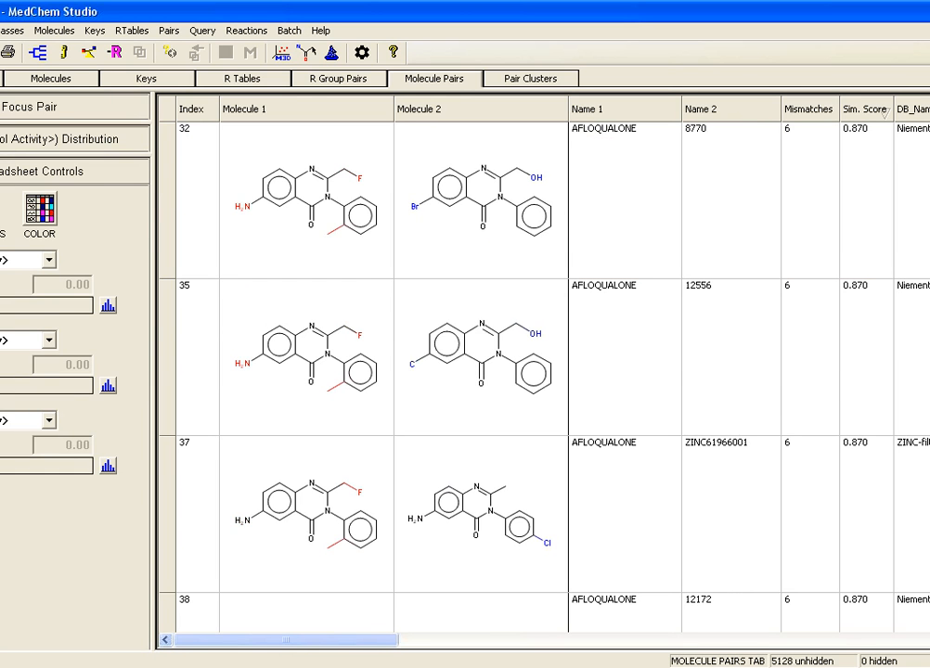
pyautogui.scroll(-3, 552, 375)
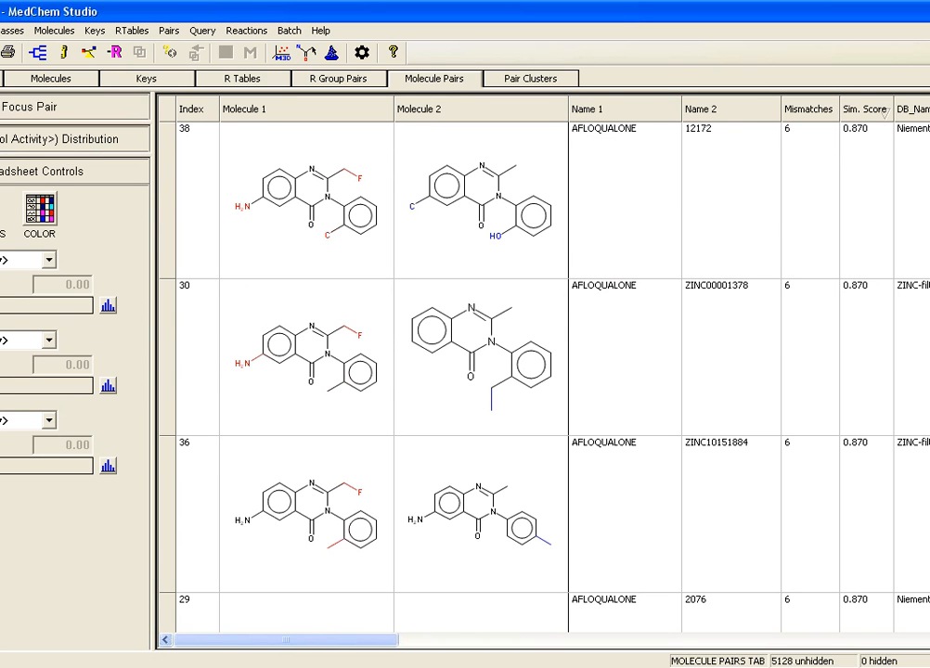
pyautogui.scroll(-1, 547, 372)
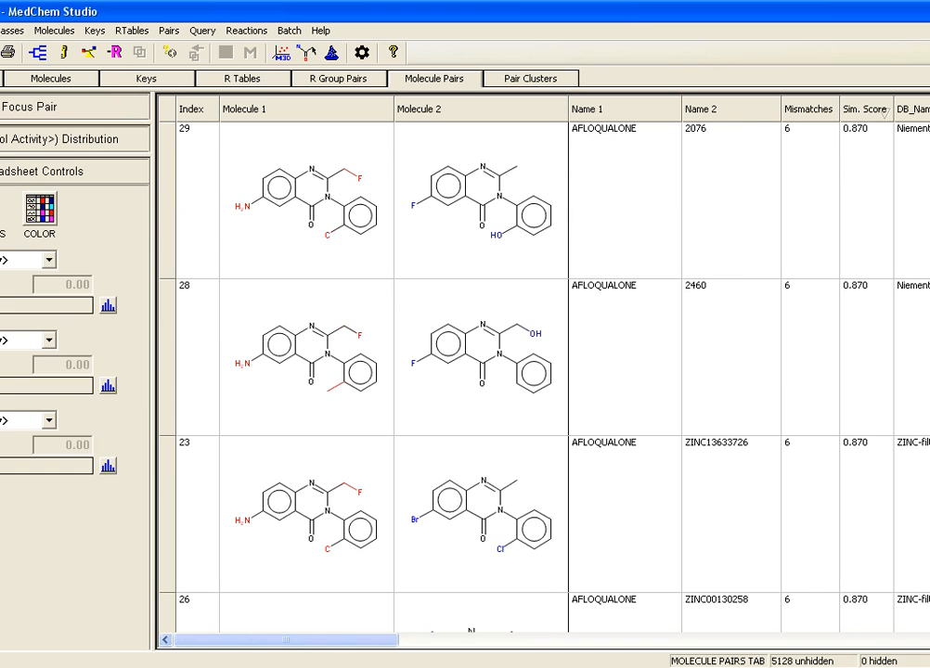
pyautogui.scroll(-2, 548, 372)
pyautogui.scroll(-1, 548, 371)
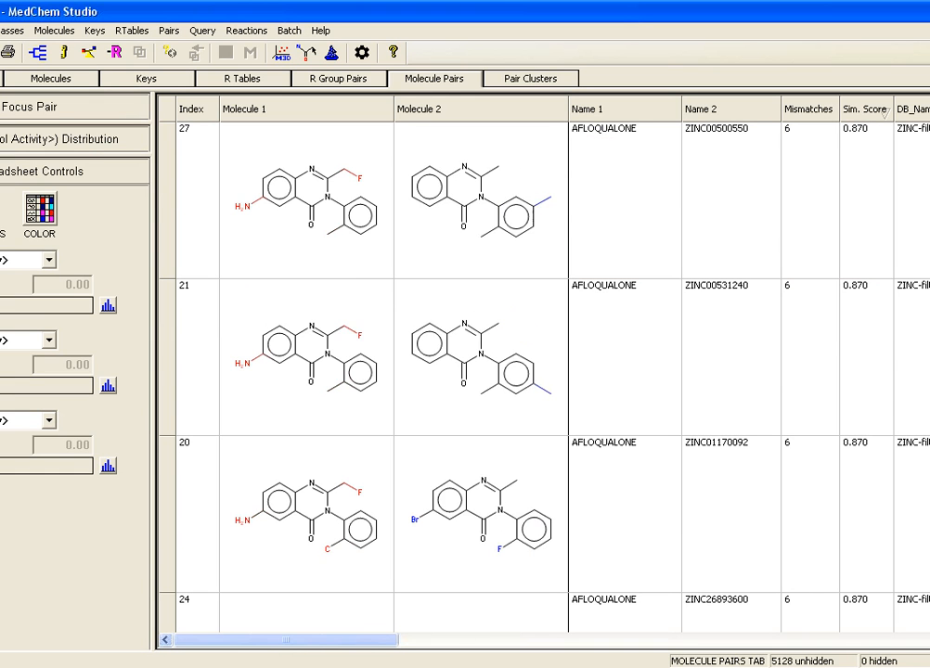
pyautogui.scroll(-1, 548, 371)
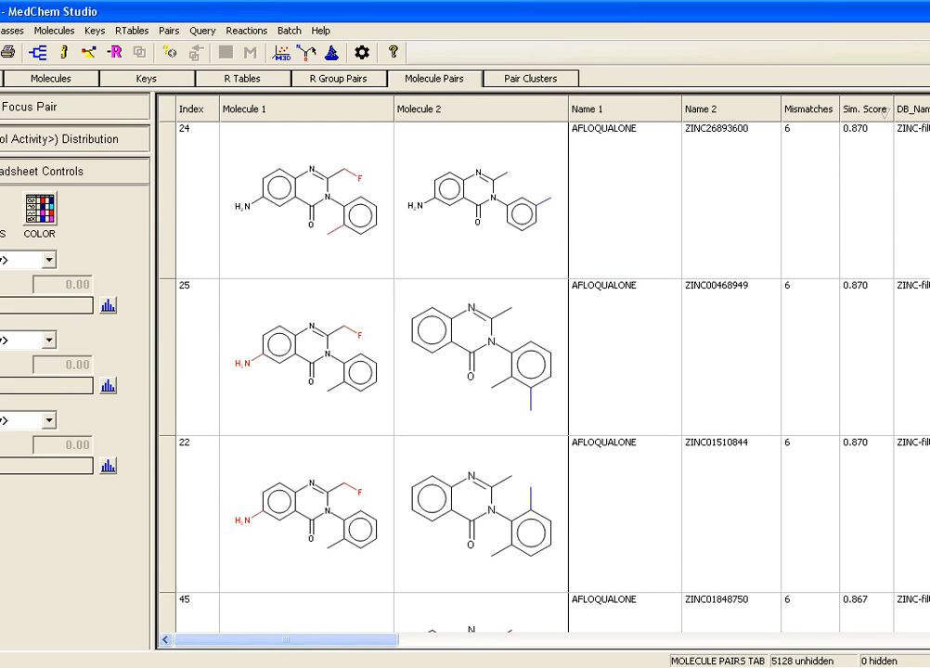